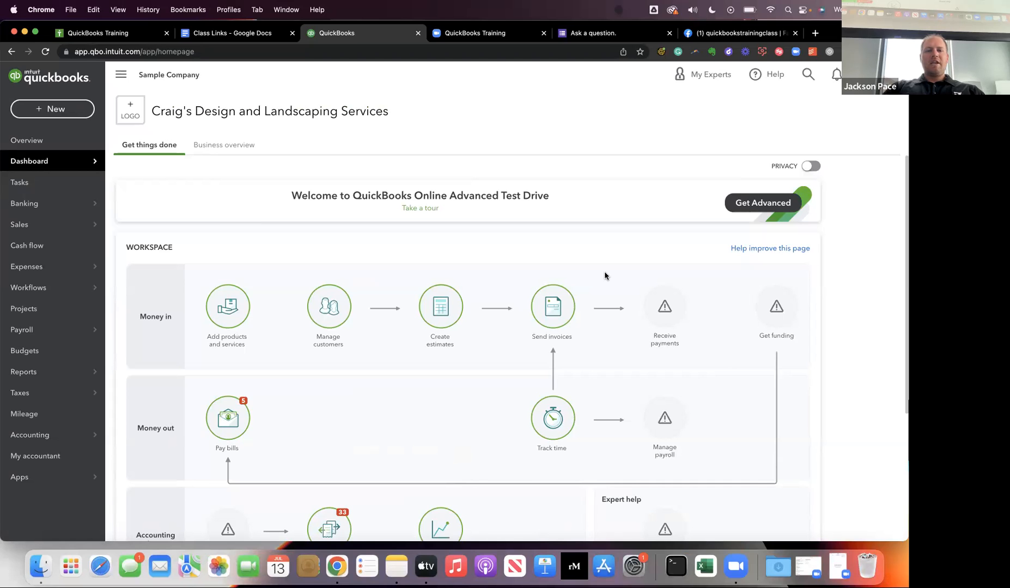
Advance the training presentation to the "Recurring Transactions" live demo slide and return to QuickBooks.
key(ctrl+Right)
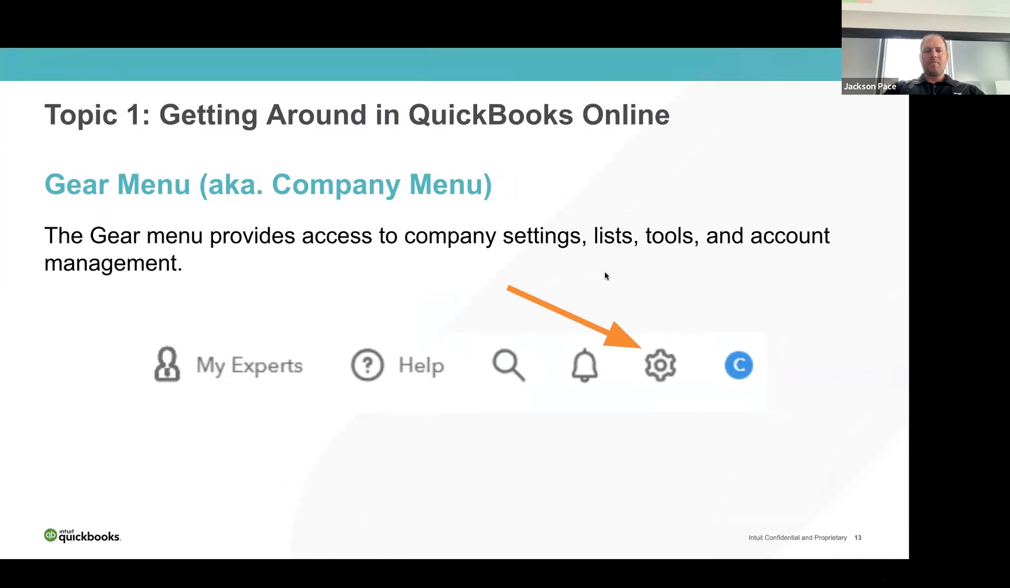
key(Right)
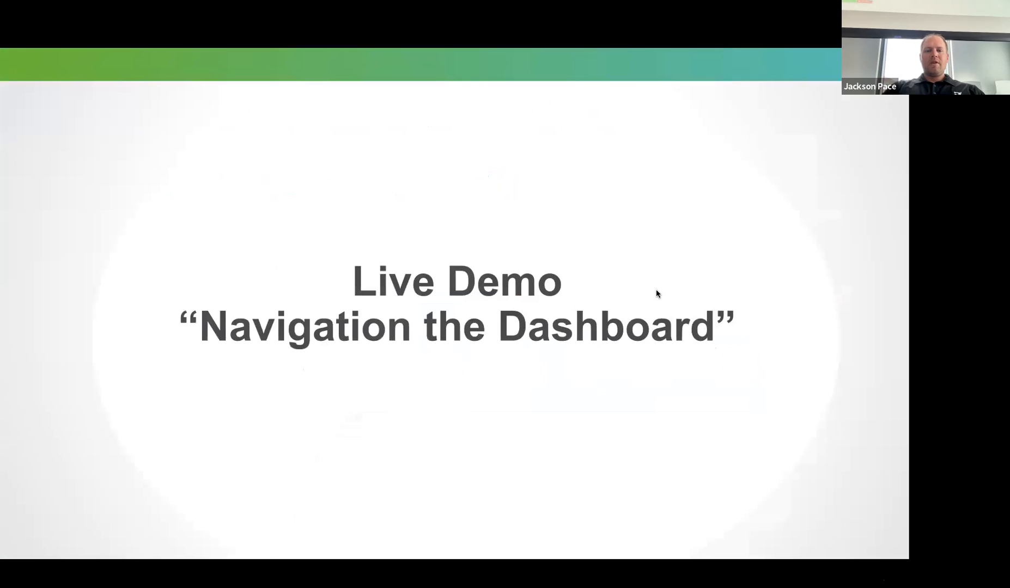
key(Right)
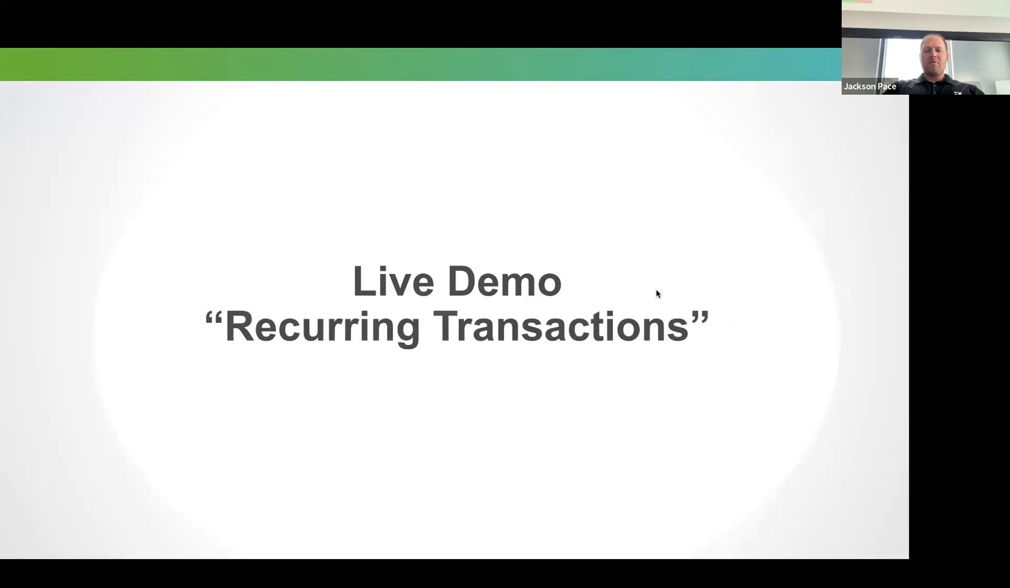
key(ctrl+Left)
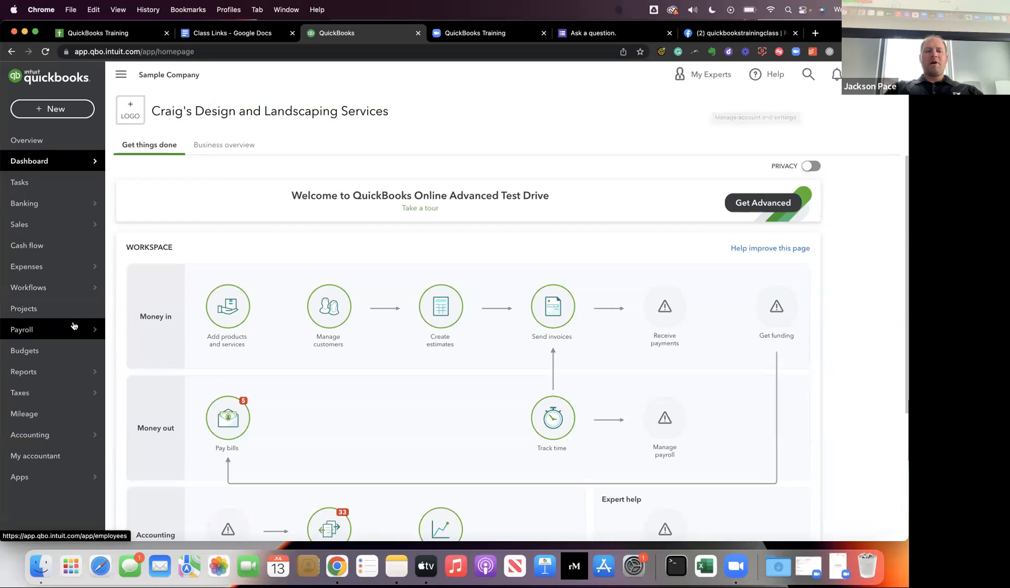
mouse_move(74, 326)
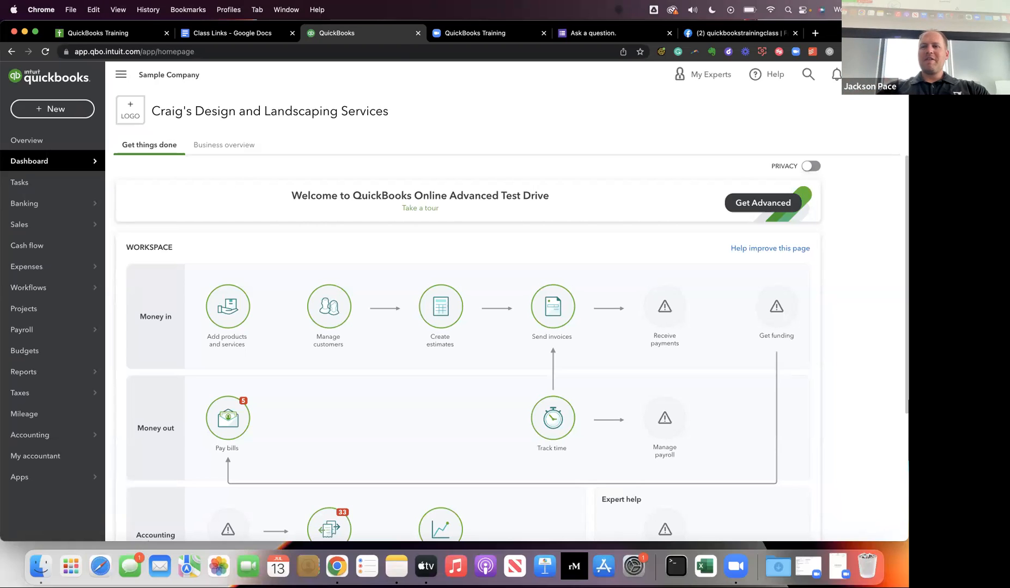
click(856, 75)
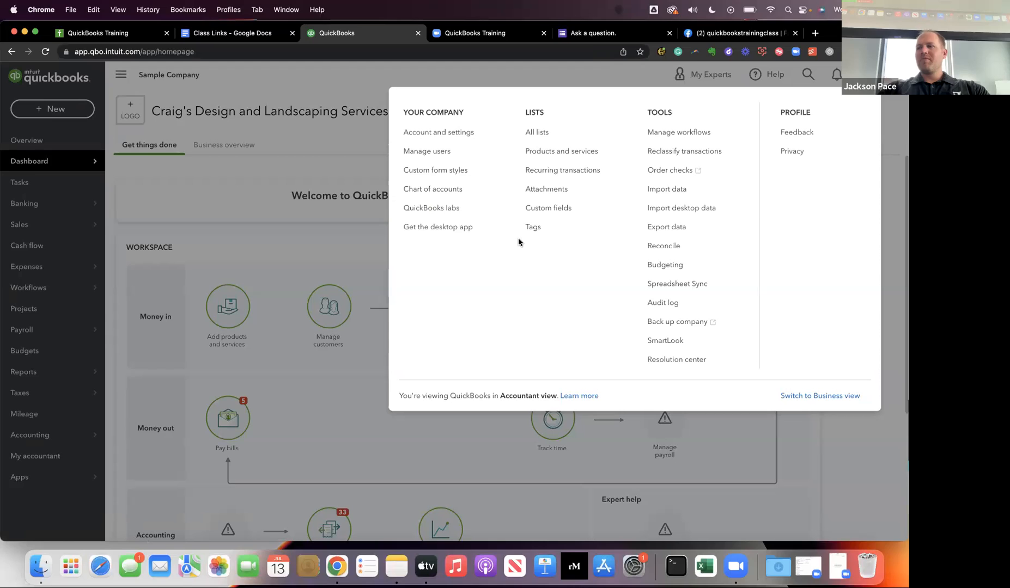
key(ctrl+Right)
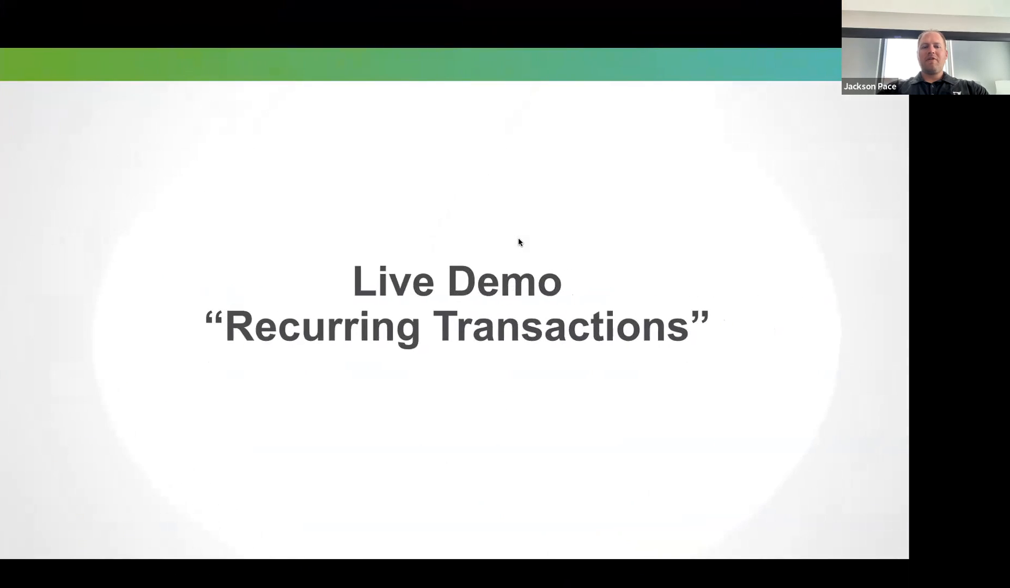
key(ctrl+Left)
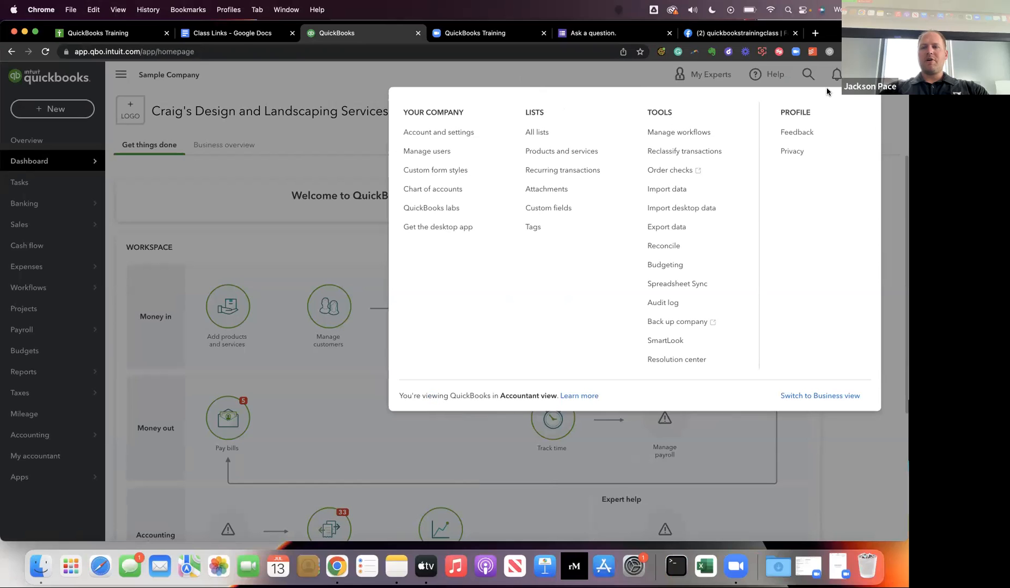
click(611, 67)
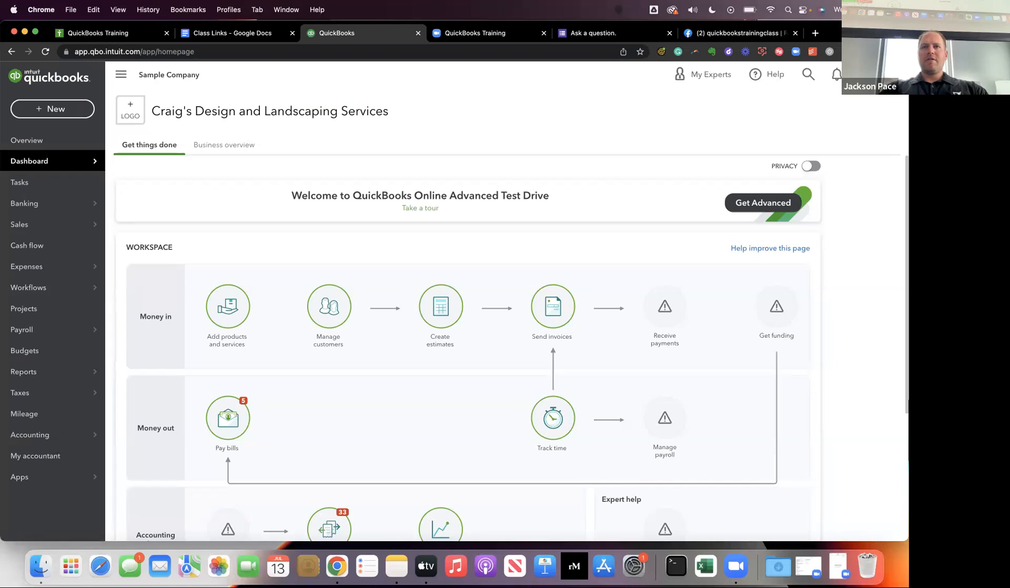
Open the company's Recurring Transactions list.
click(865, 74)
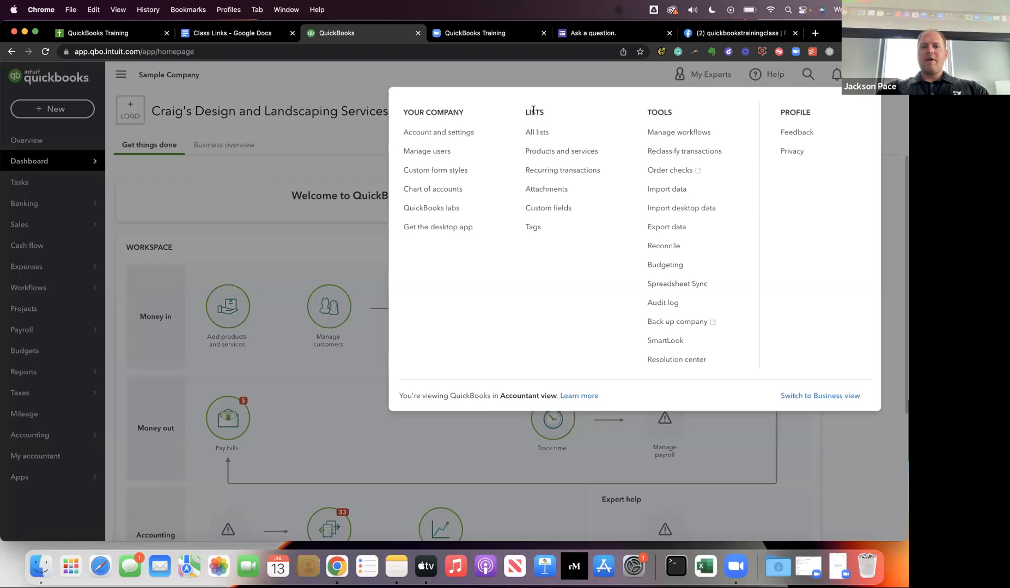
click(536, 174)
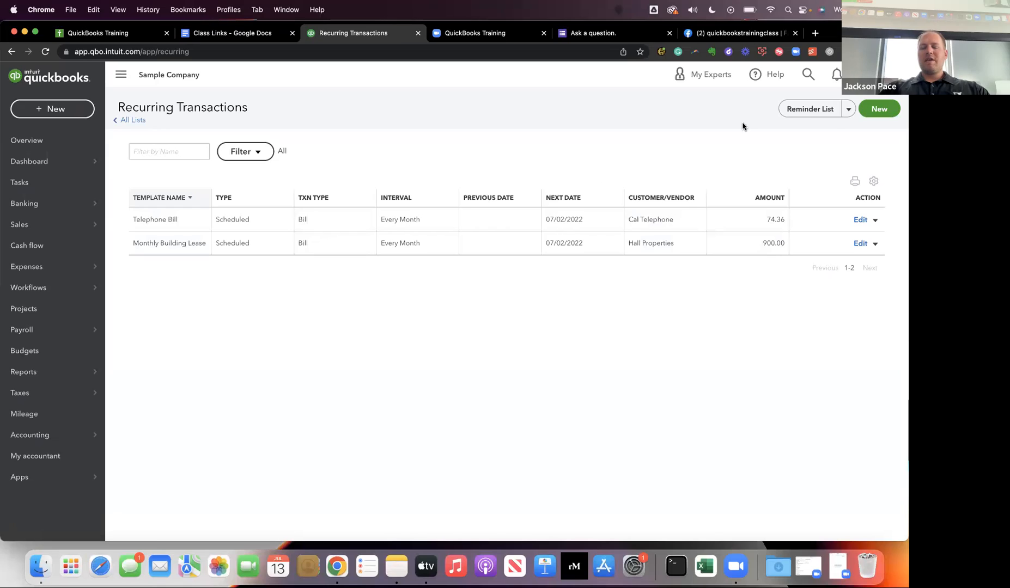
click(144, 155)
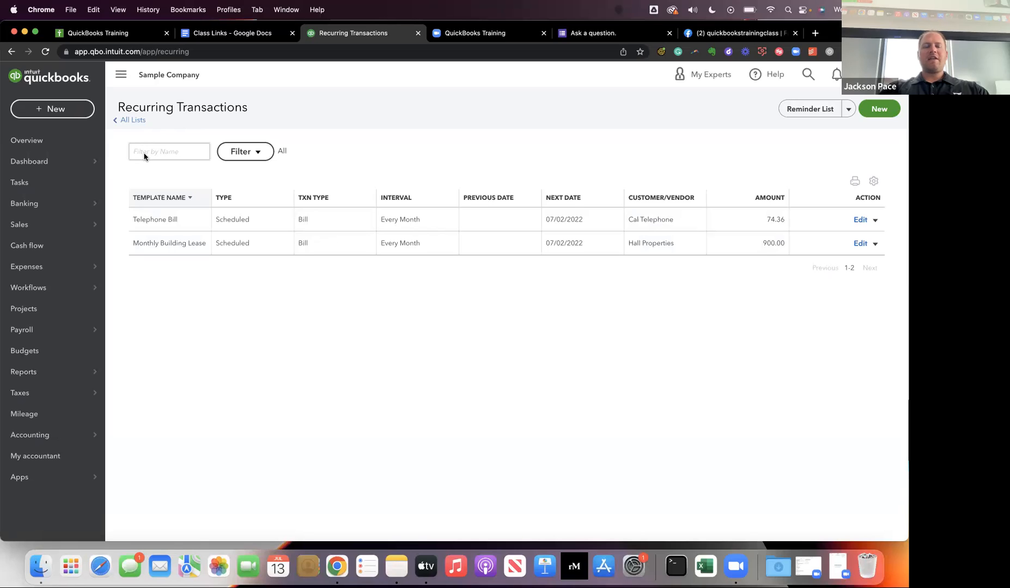
click(144, 154)
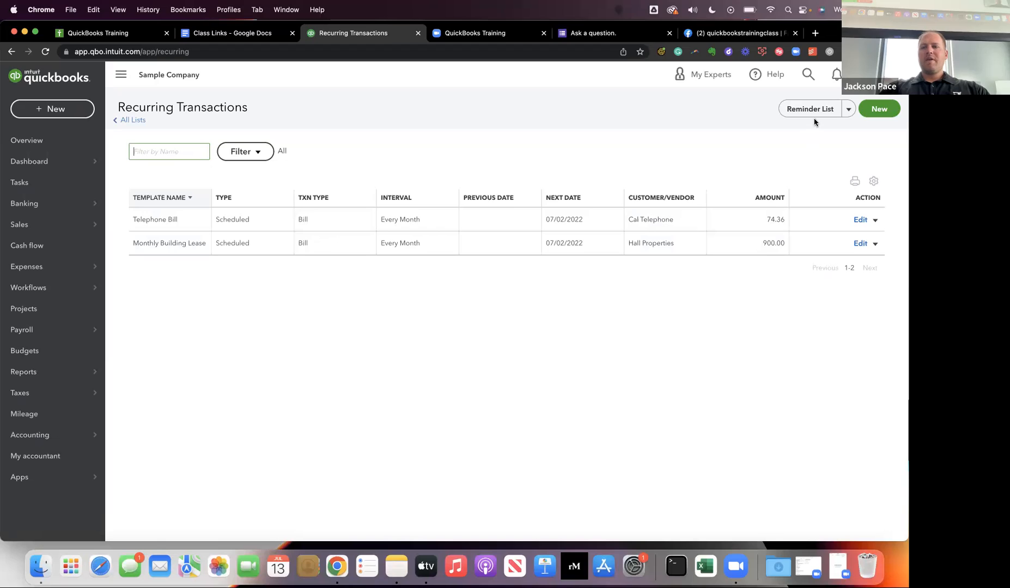
click(848, 111)
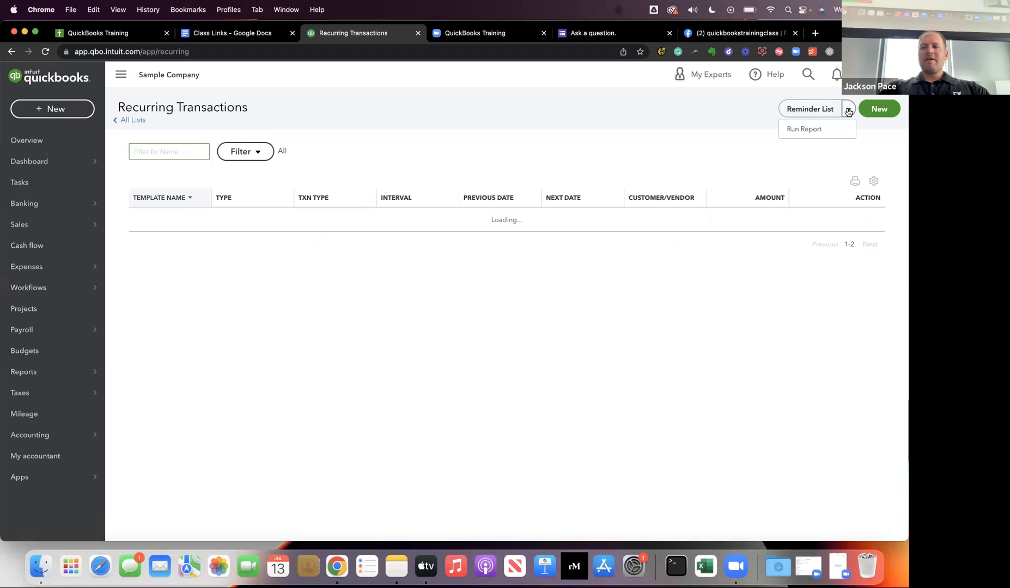
click(743, 141)
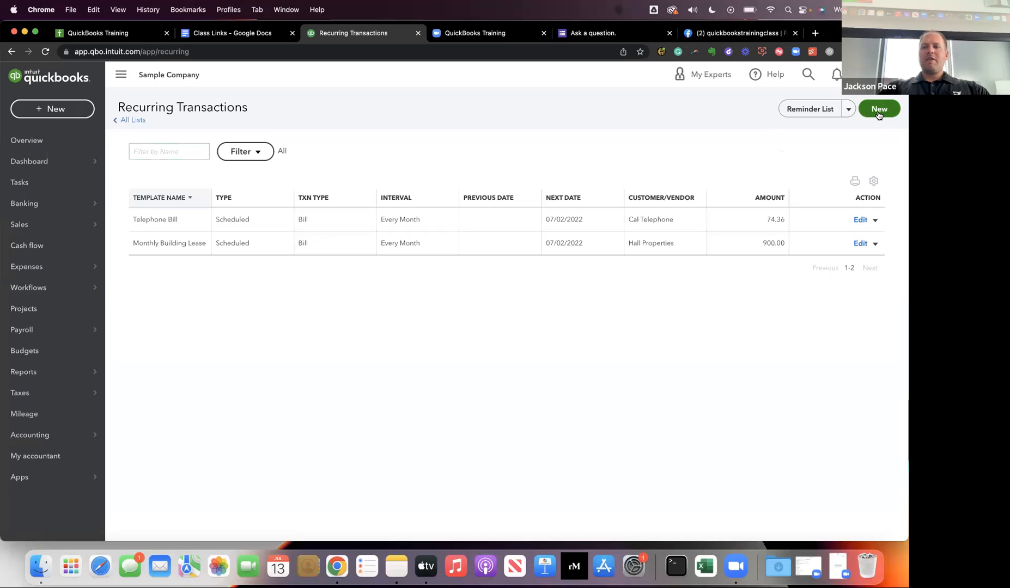
Review the available transaction types for a new recurring template and create one of type Bill.
click(876, 111)
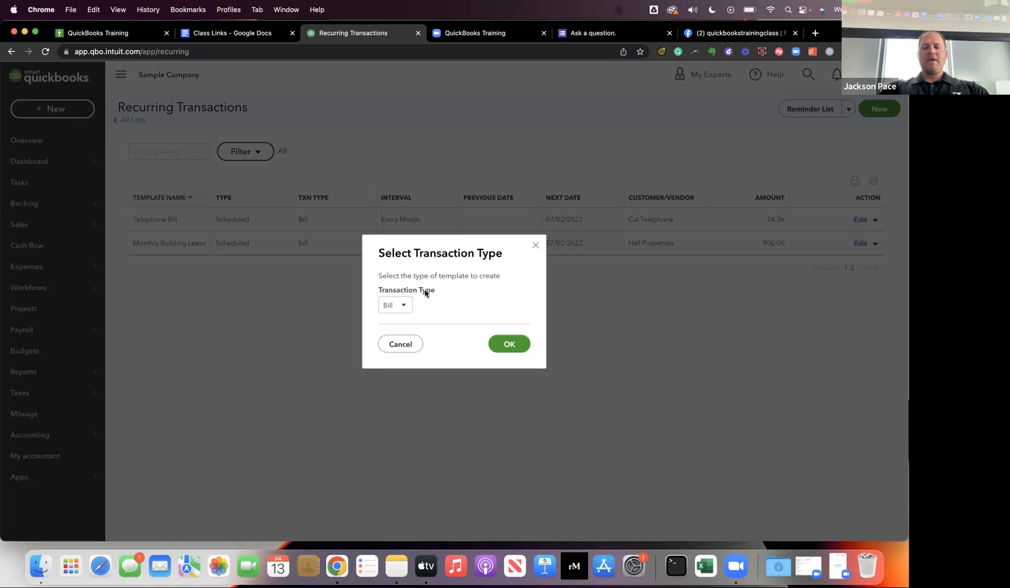
click(400, 307)
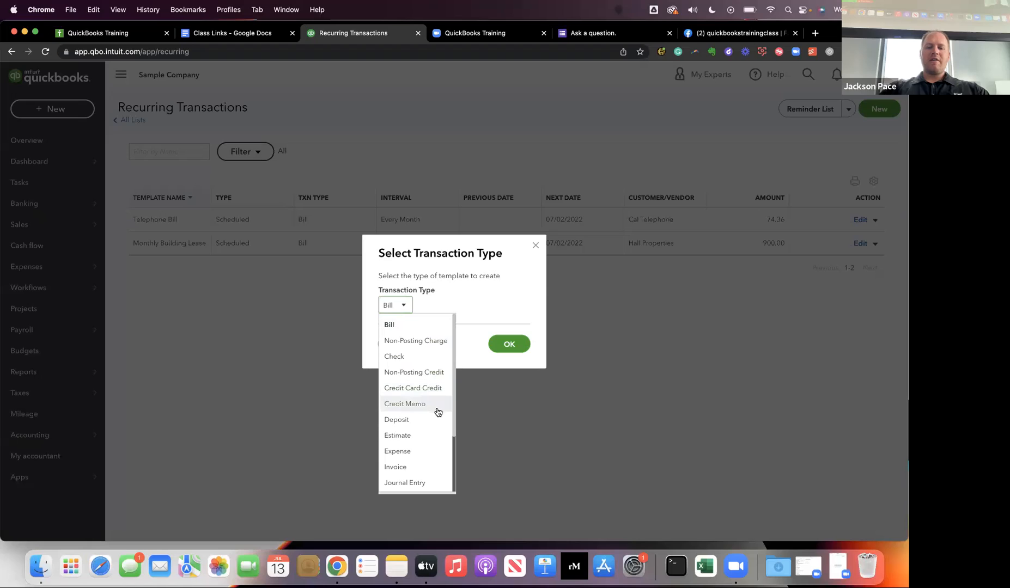
scroll(433, 421, down, 3)
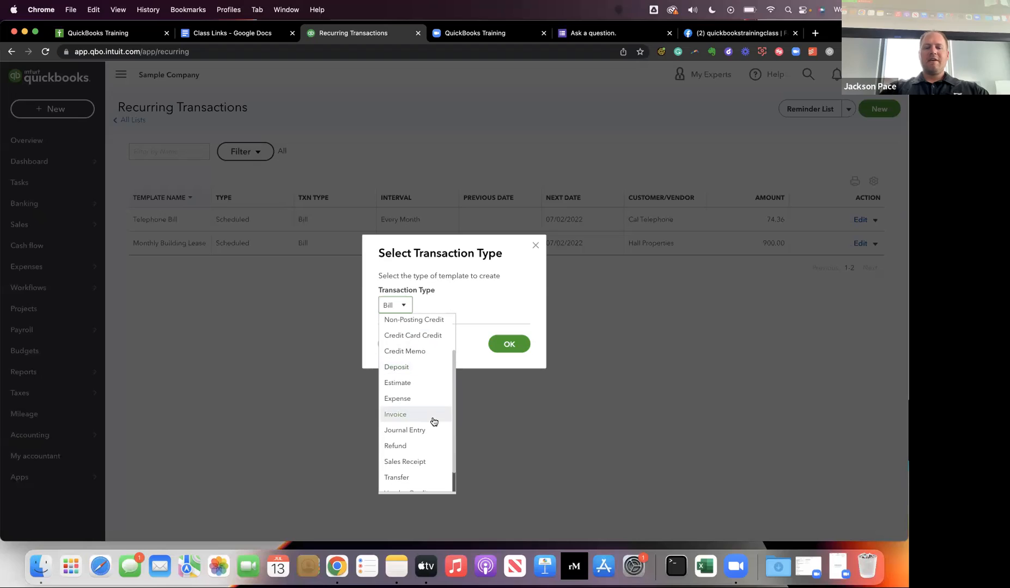
scroll(433, 445, down, 2)
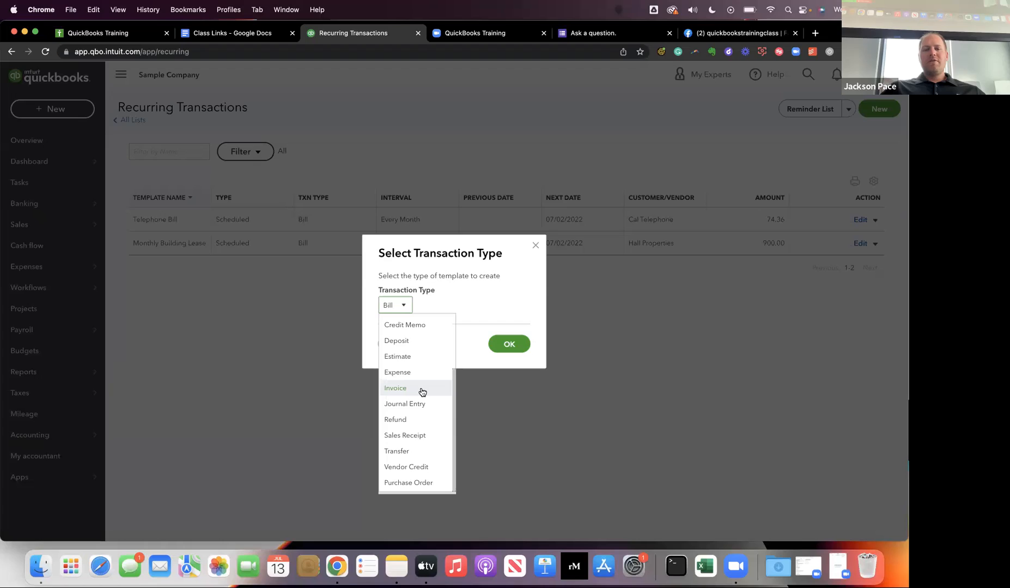
scroll(422, 392, up, 5)
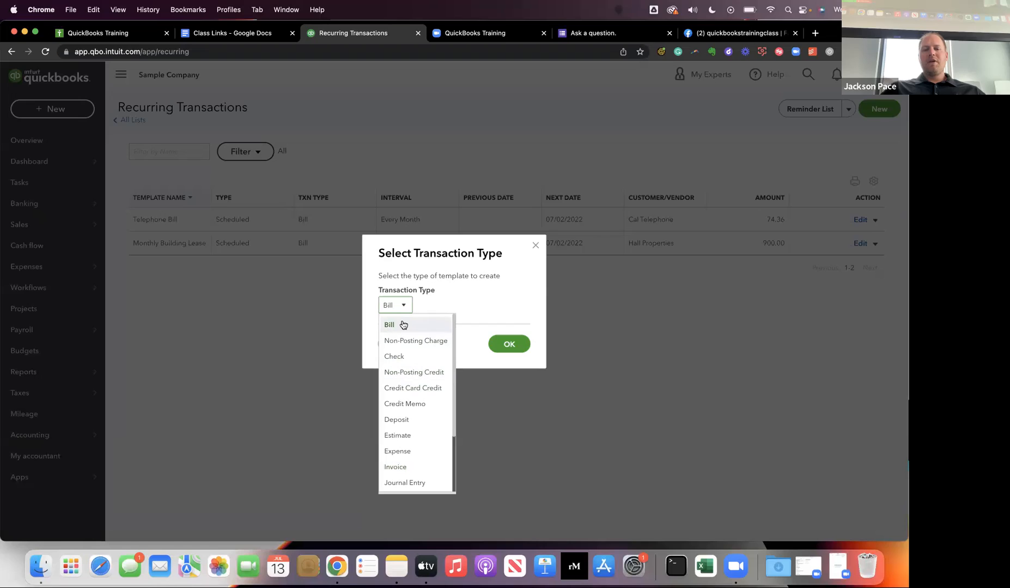
click(403, 325)
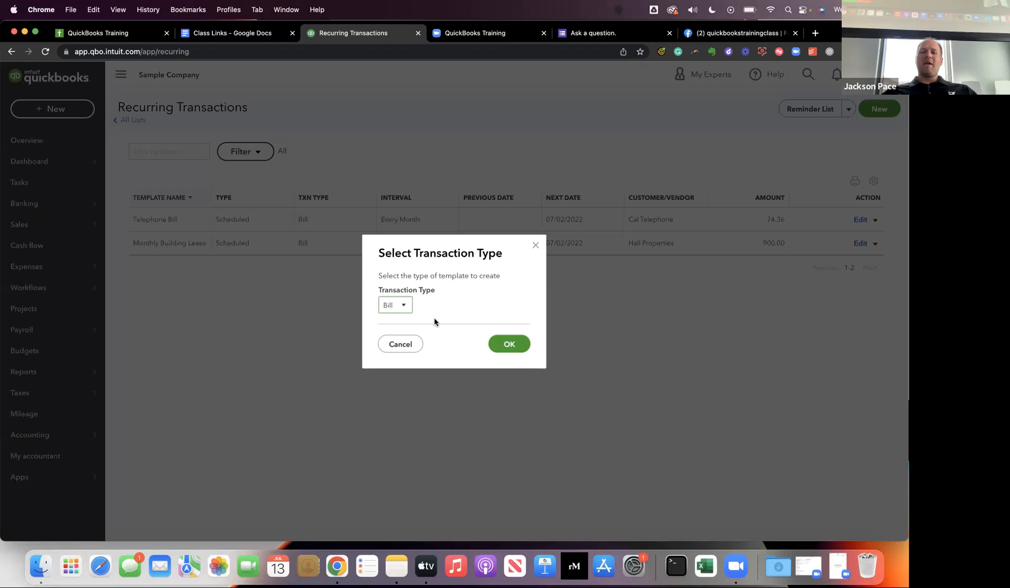
click(399, 309)
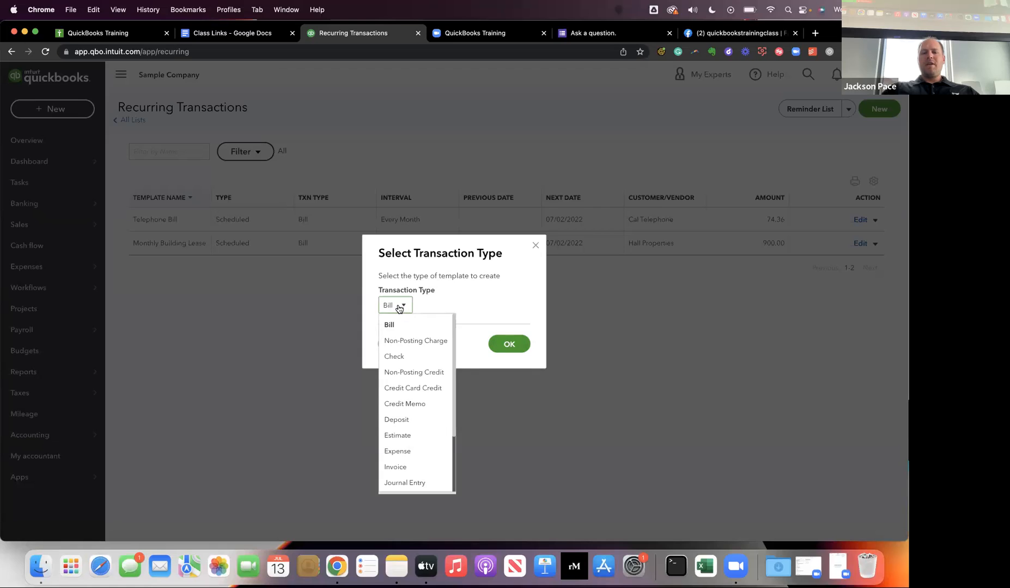
click(430, 313)
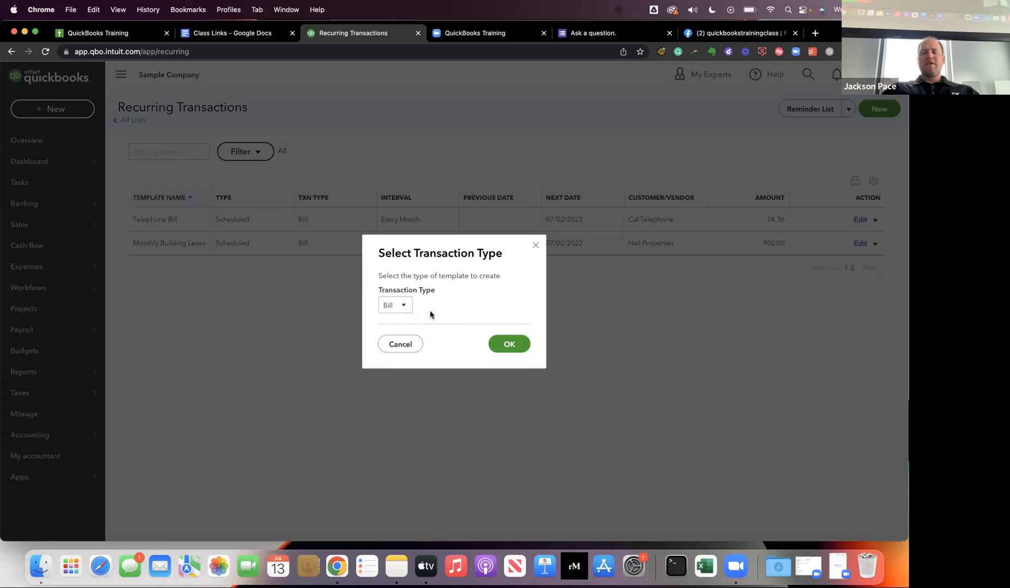
click(497, 343)
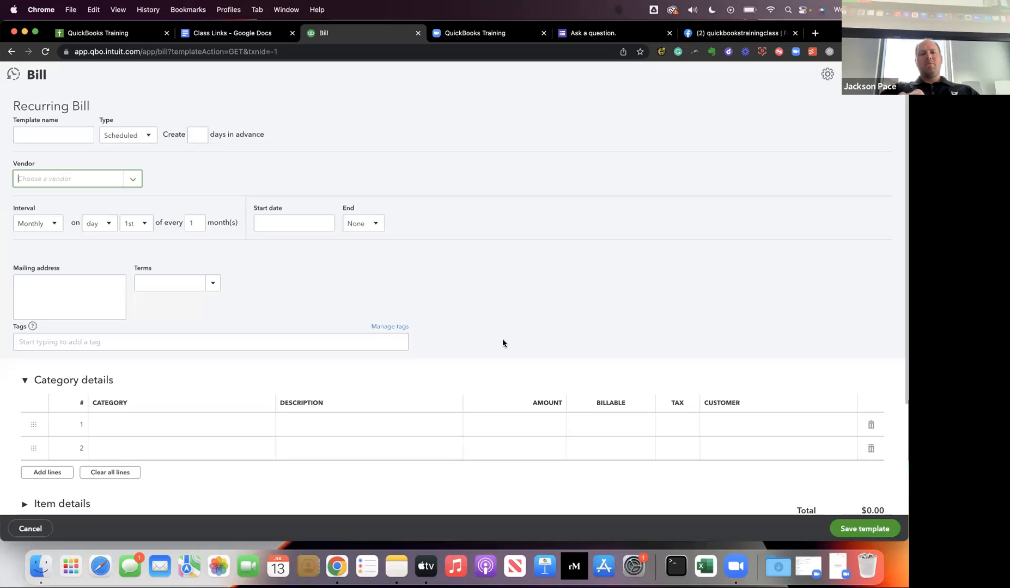
Name the recurring bill template Landscape Service.
click(40, 133)
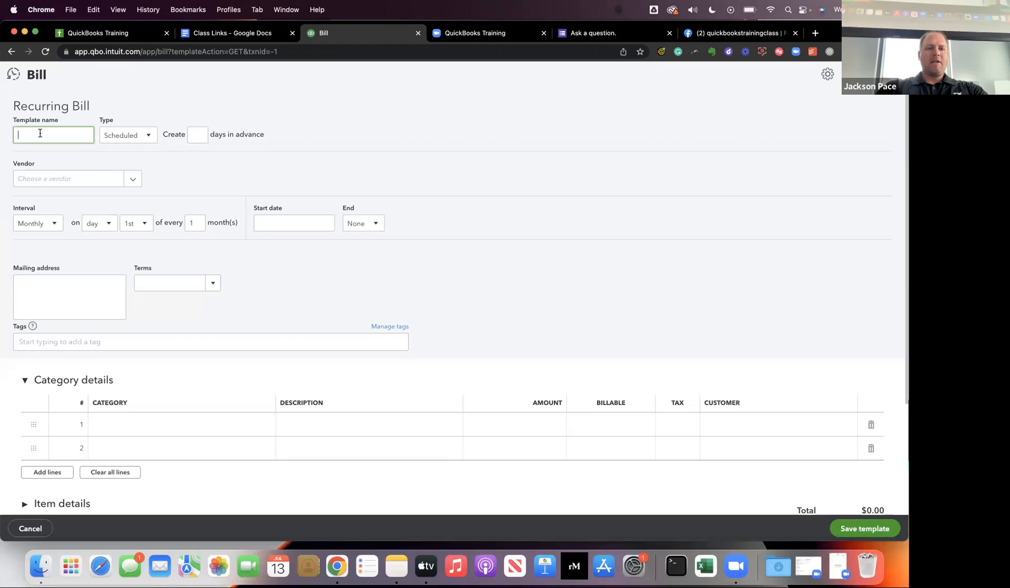
text(Landscape Service)
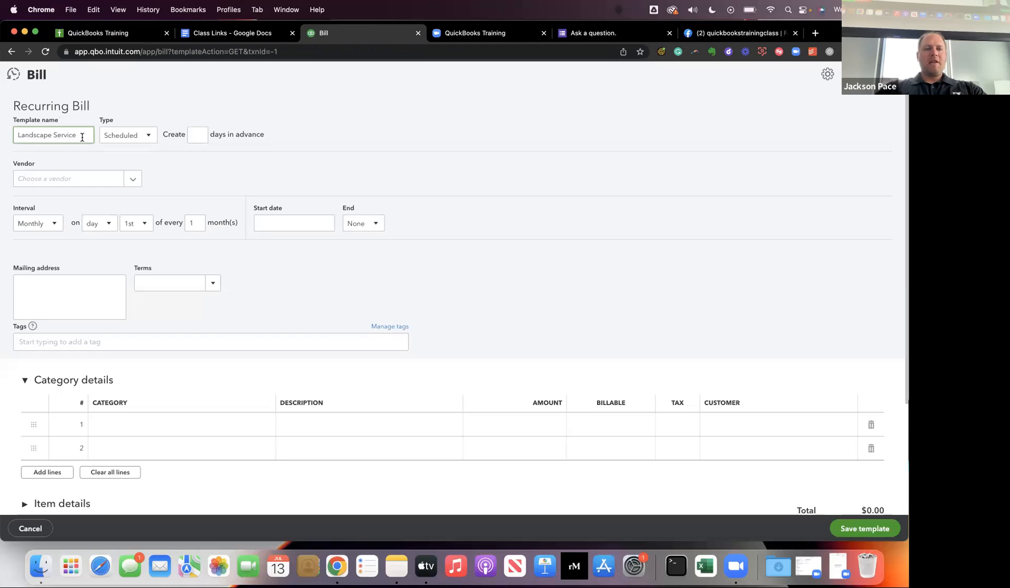
click(145, 137)
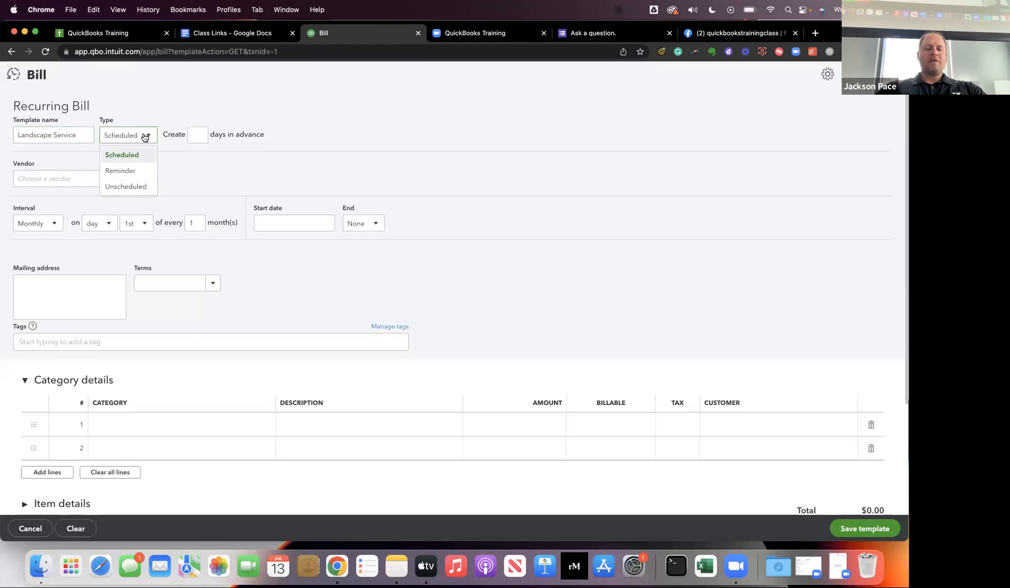
click(137, 172)
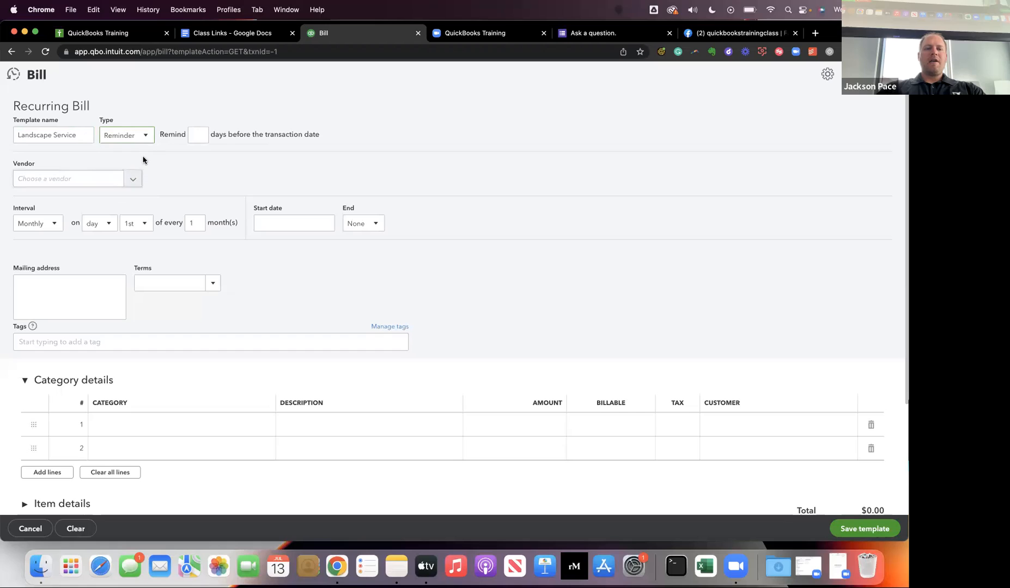
click(196, 135)
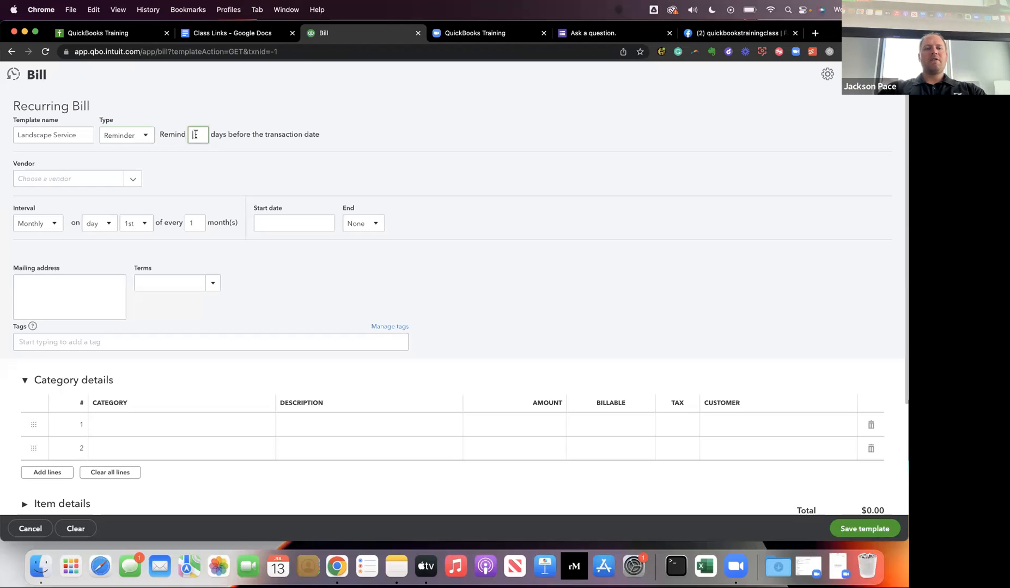
click(127, 135)
click(130, 155)
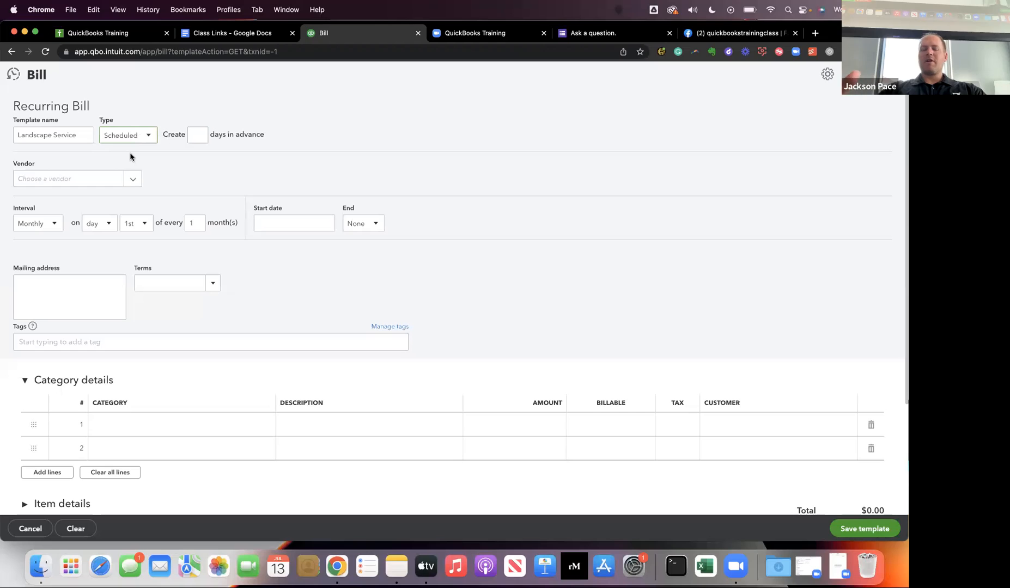
Set the recurring bill's template type to Reminder and go to its days-before-transaction setting.
click(140, 141)
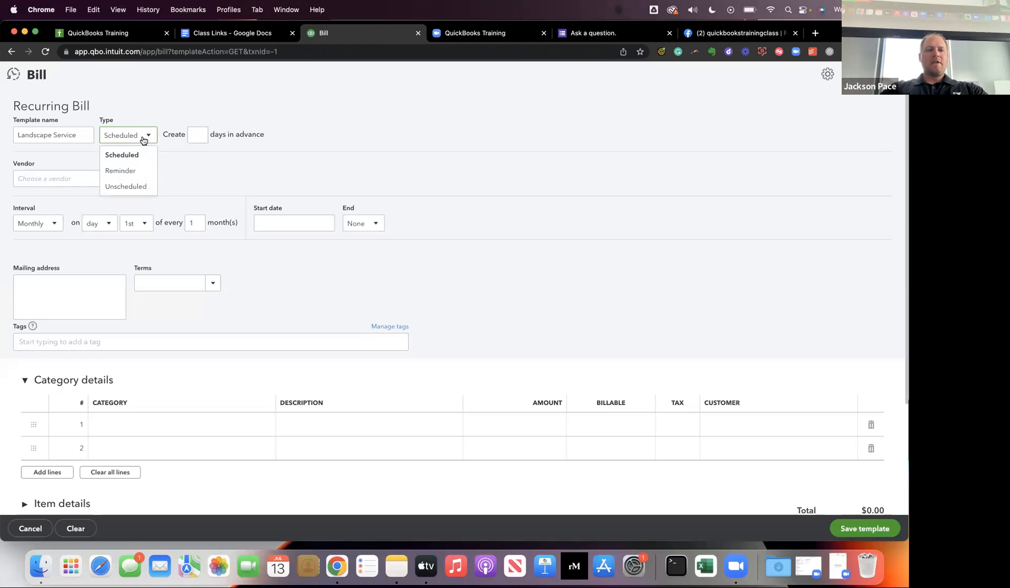
click(135, 171)
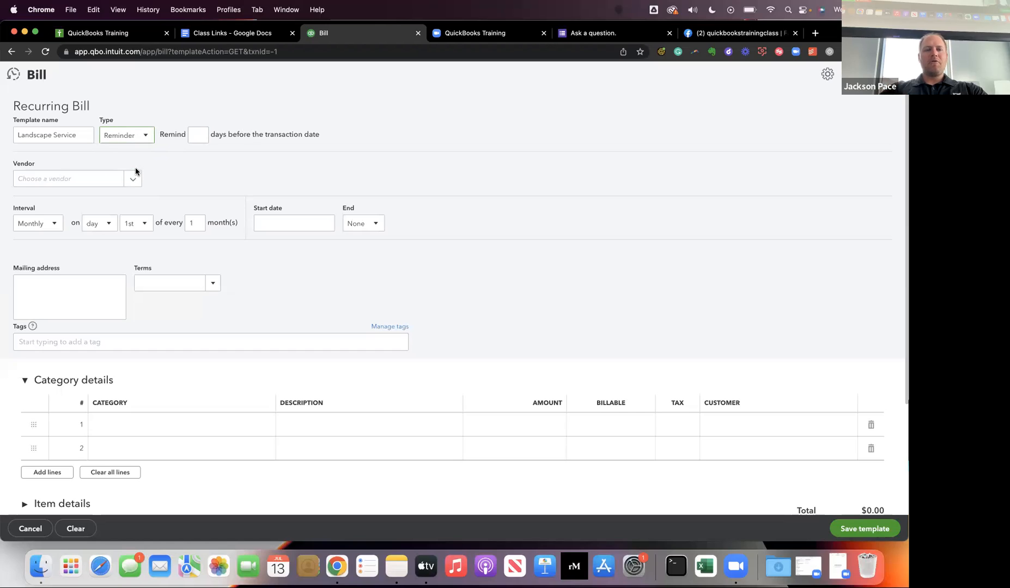
click(196, 138)
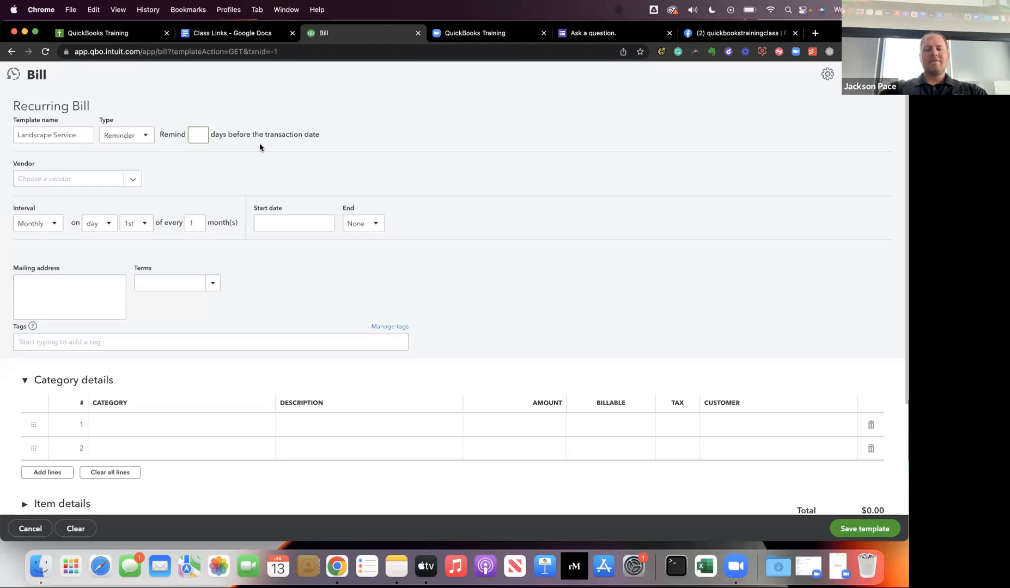
text(1)
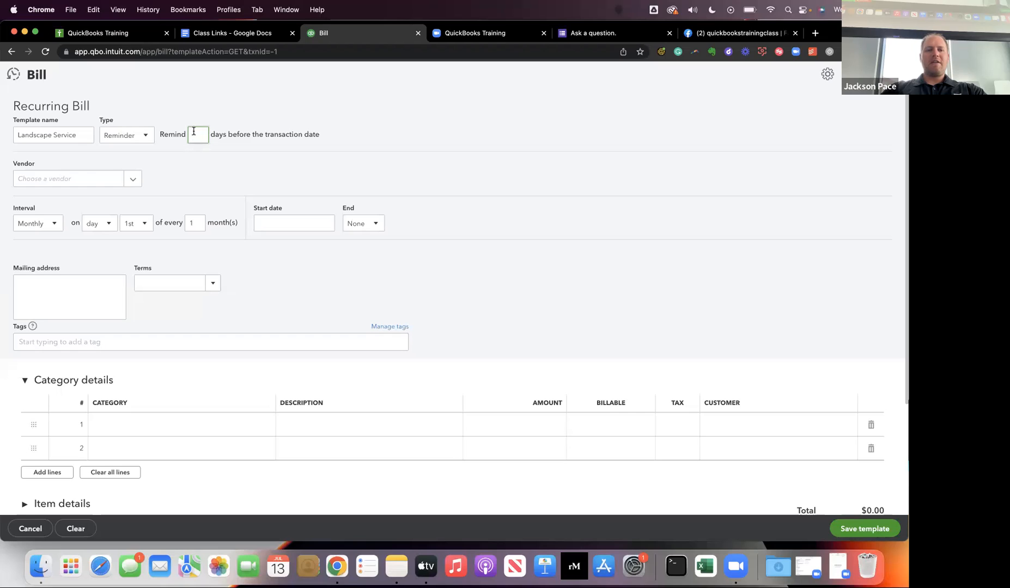
click(87, 181)
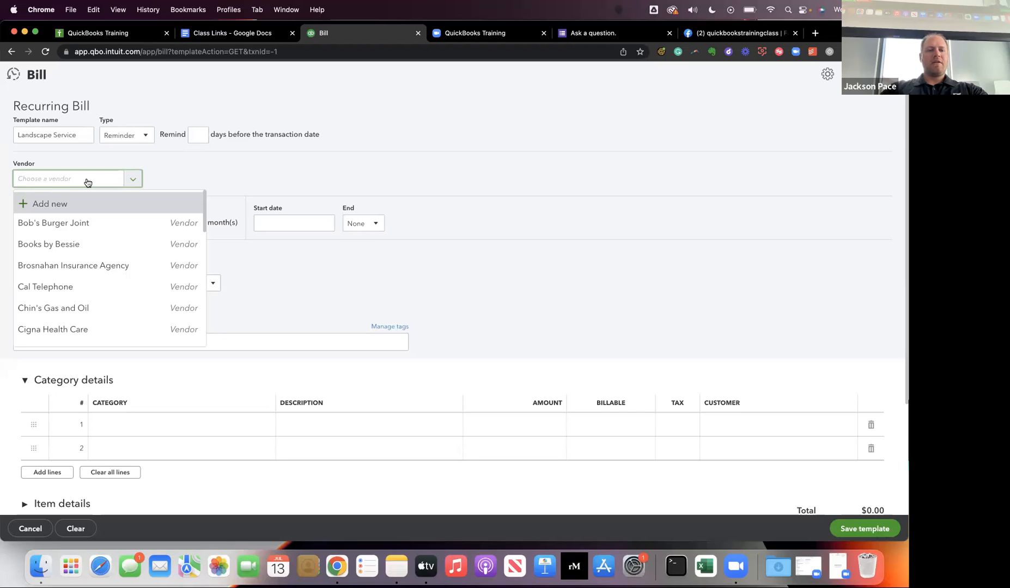
click(238, 160)
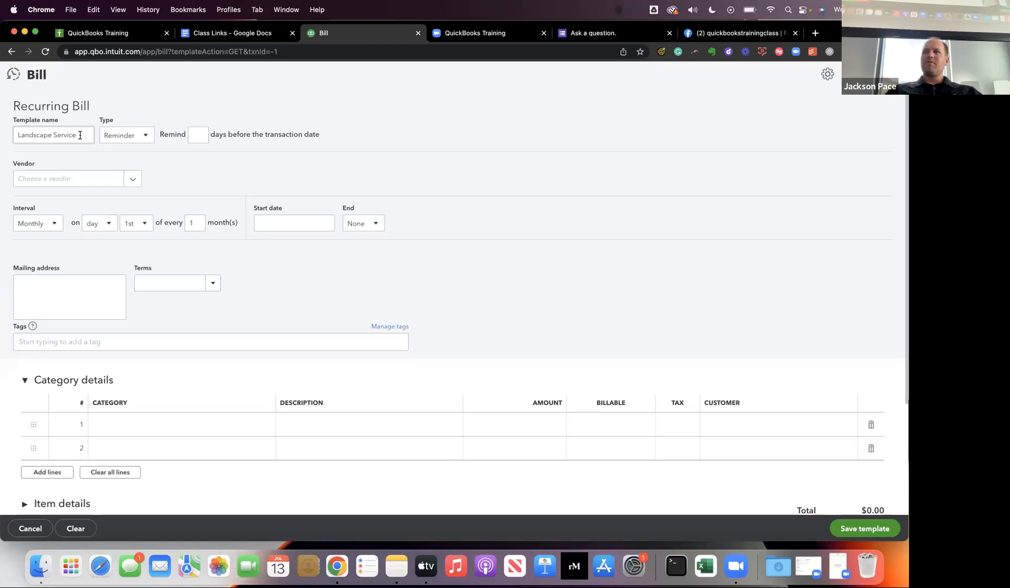
click(136, 141)
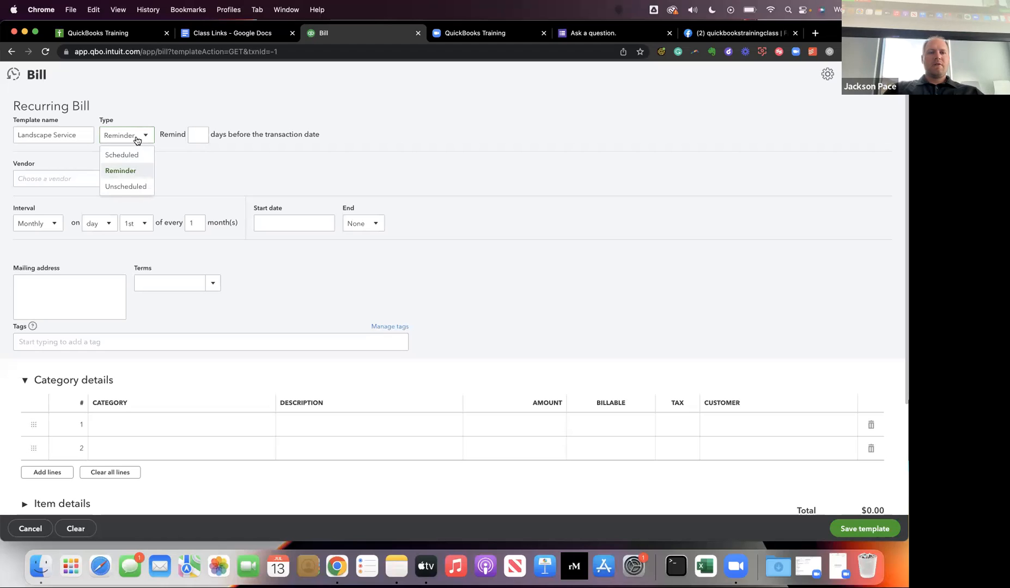
click(115, 172)
Start a new vendor from the recurring bill with the company name Bob's Landscape Services.
click(85, 178)
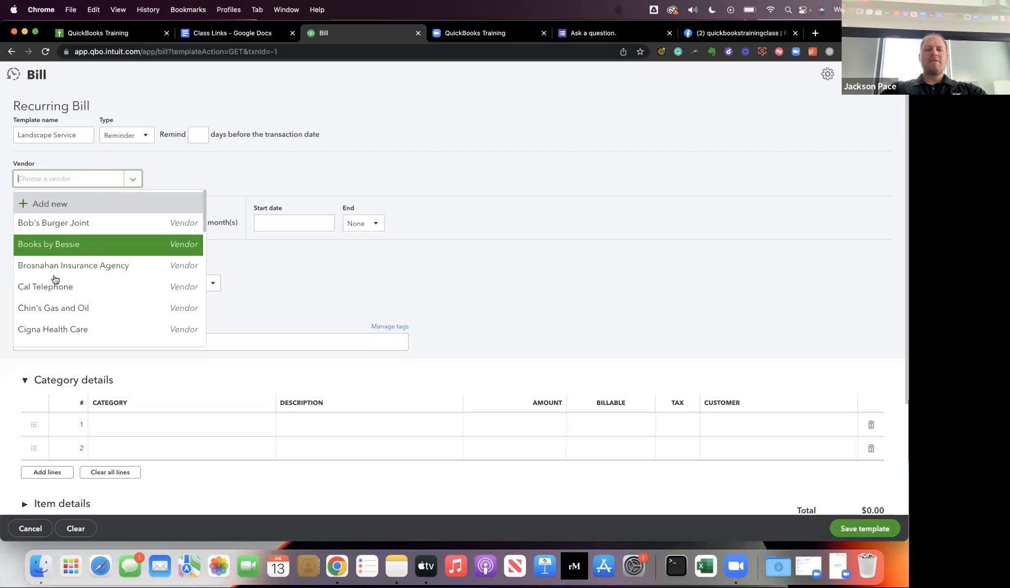
click(42, 205)
click(588, 163)
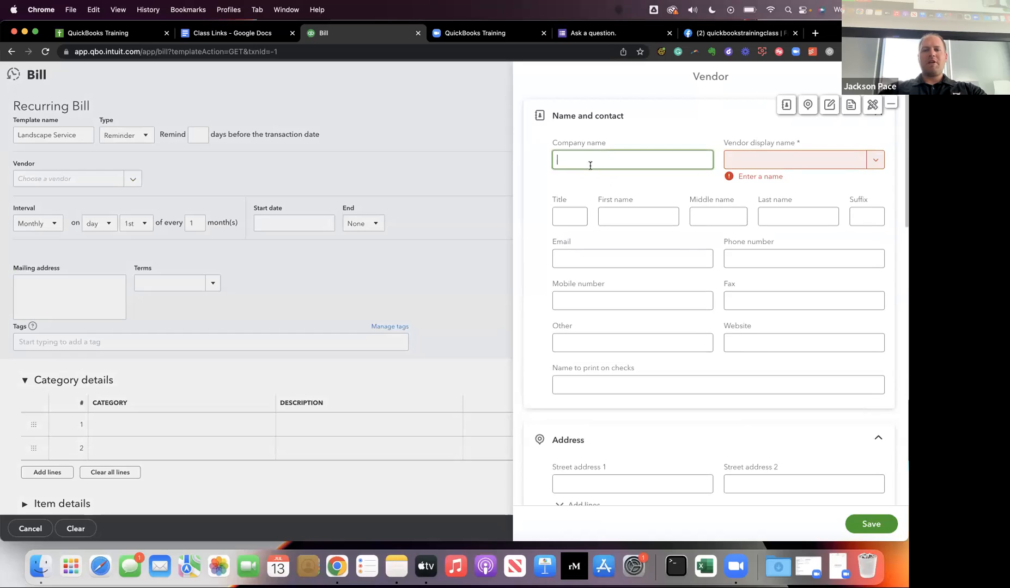
text(Bob's Lansc)
key(BackSpace)
key(BackSpace)
text(d)
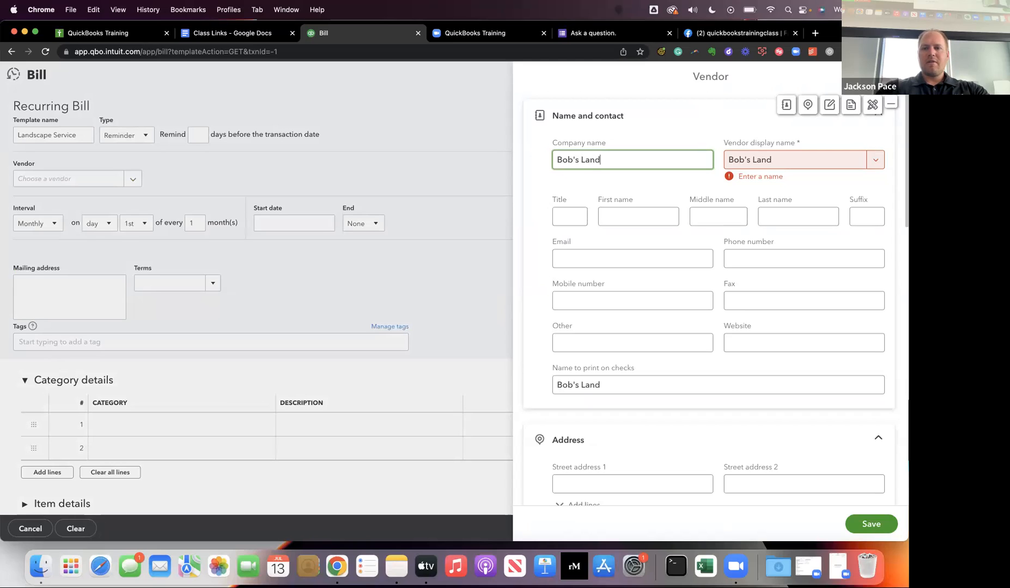
text(scape Services)
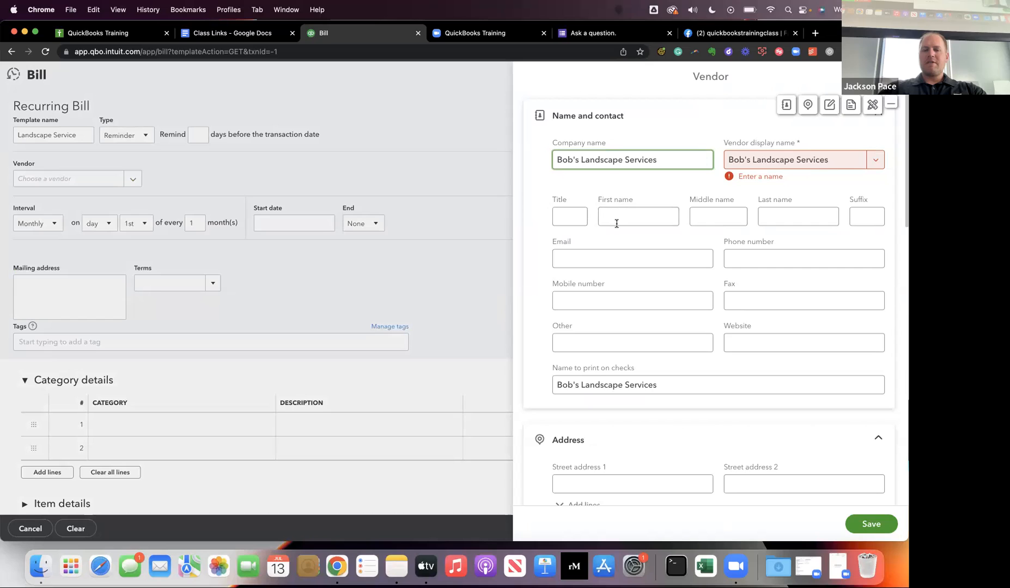
Turn on 1099 payment tracking for the new vendor and save the vendor record.
click(615, 248)
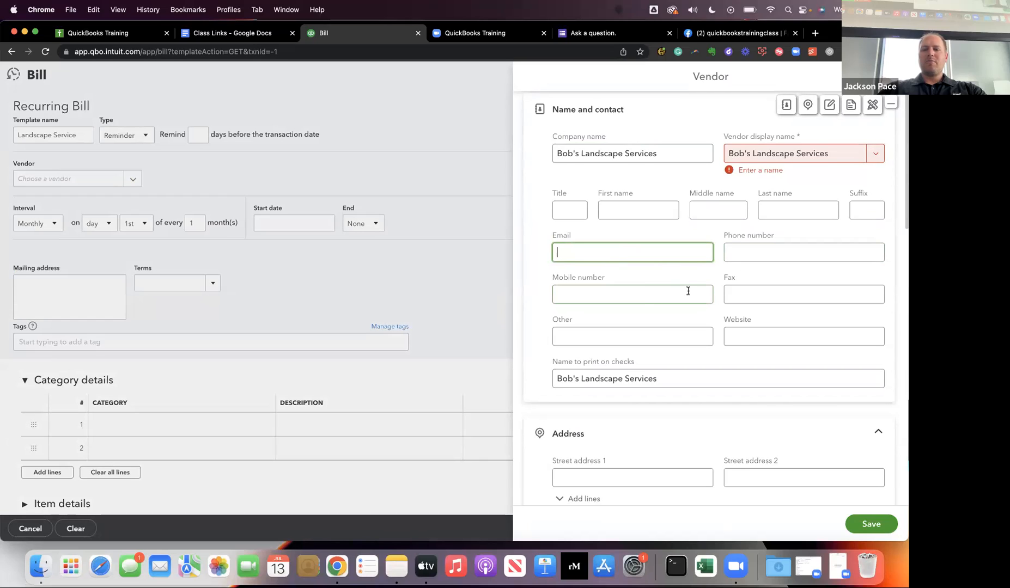
scroll(632, 367, down, 3)
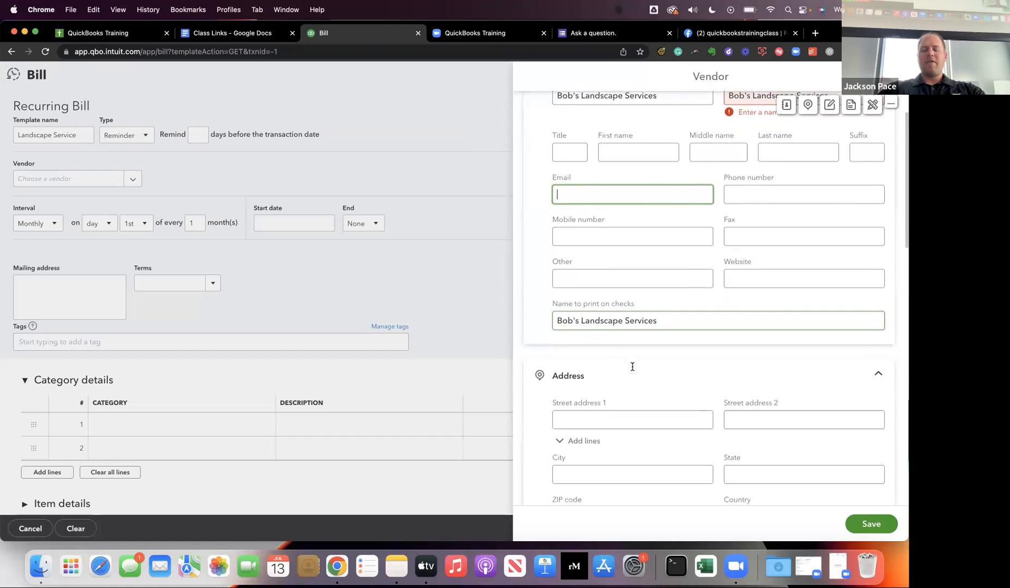
scroll(628, 383, down, 10)
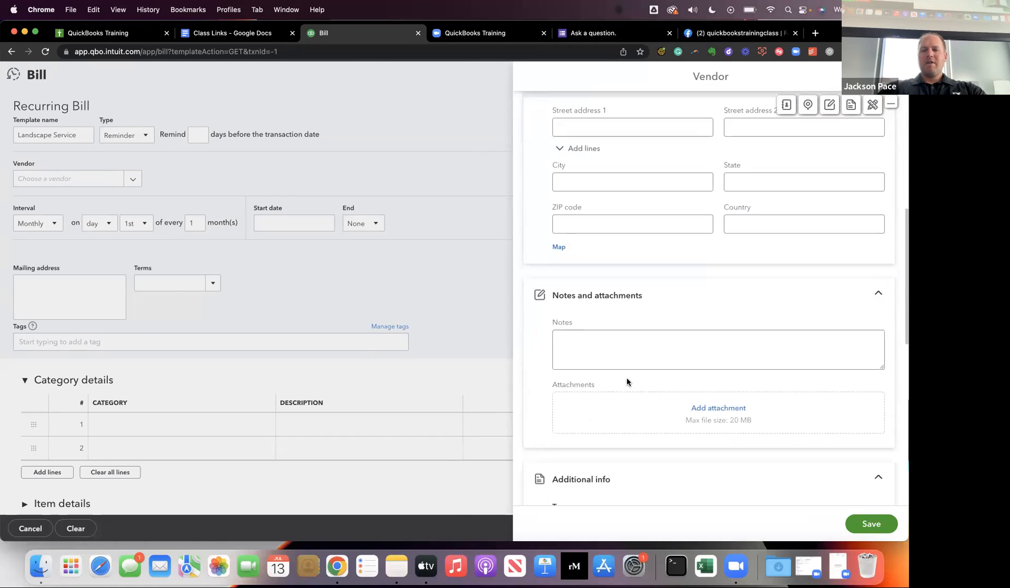
click(627, 378)
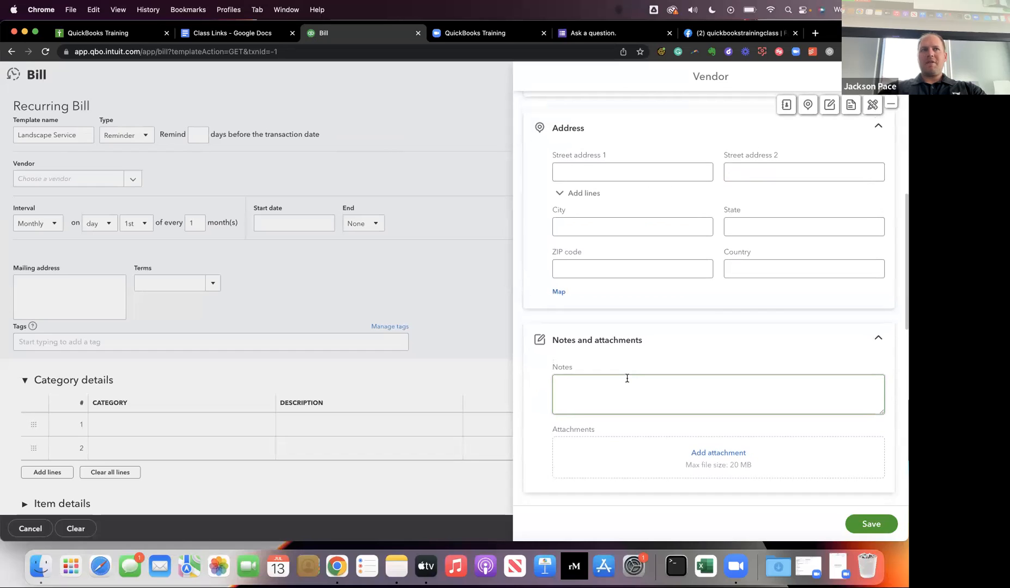
scroll(627, 378, down, 15)
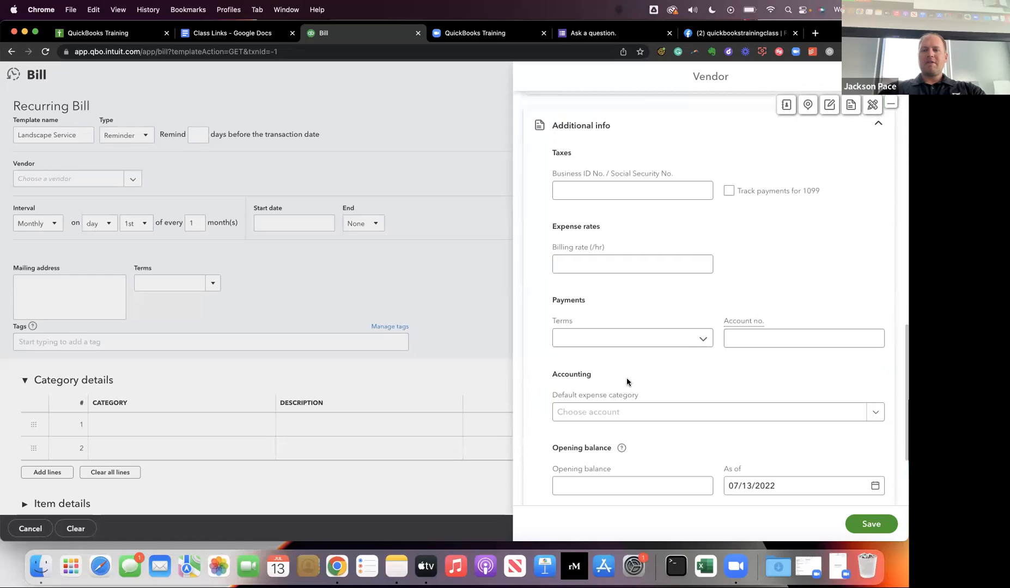
click(676, 186)
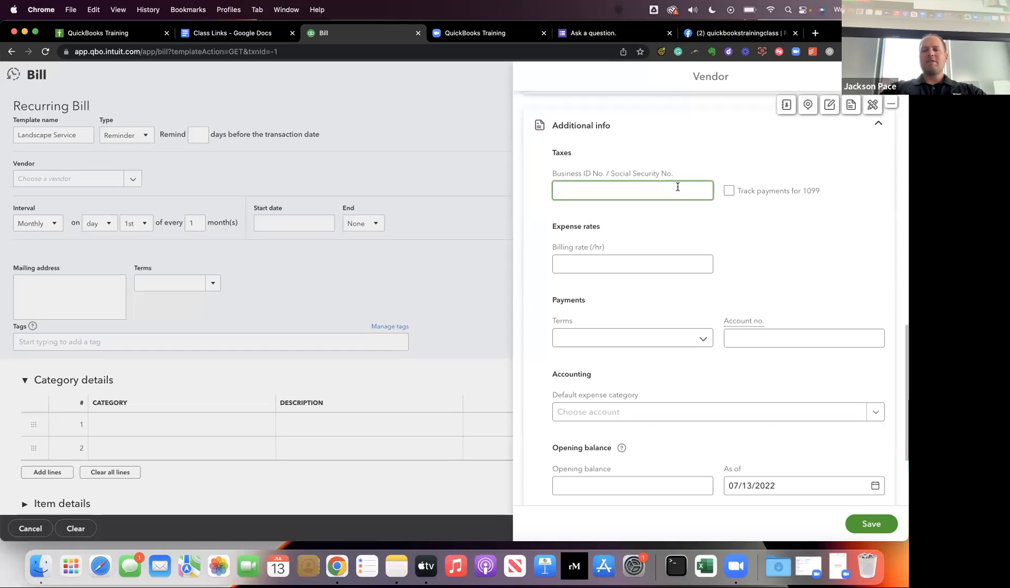
click(729, 191)
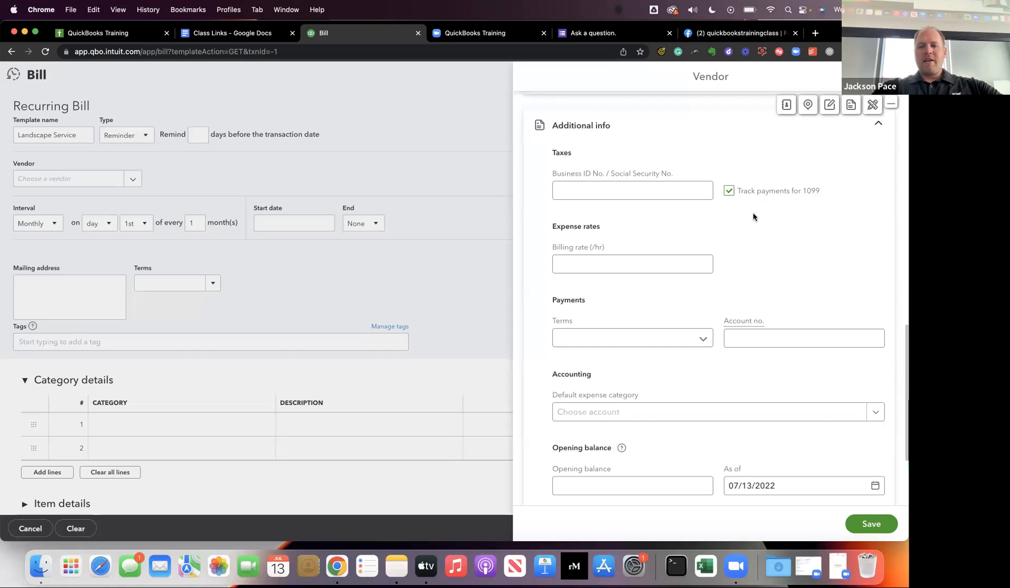
scroll(736, 250, down, 5)
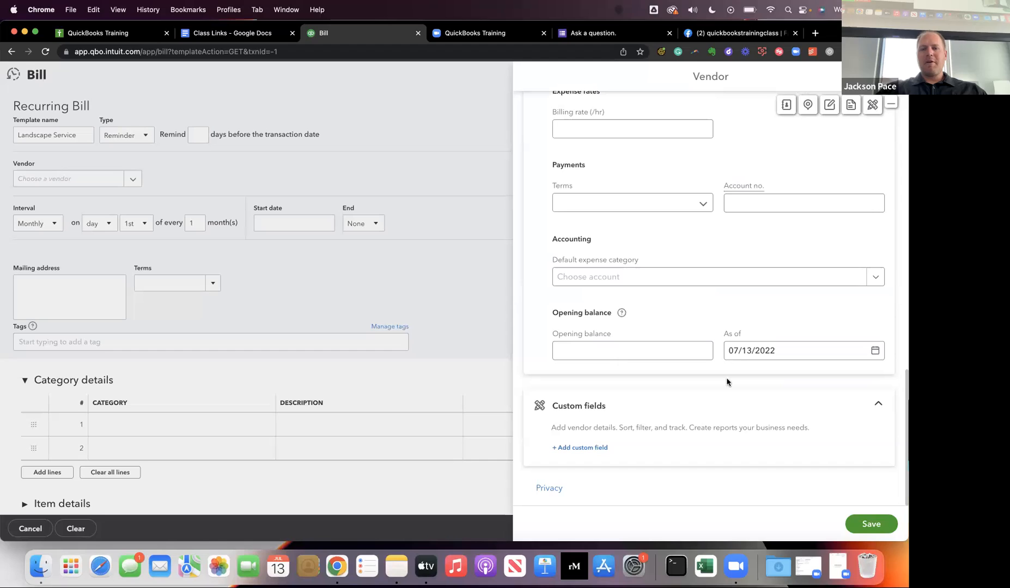
click(869, 525)
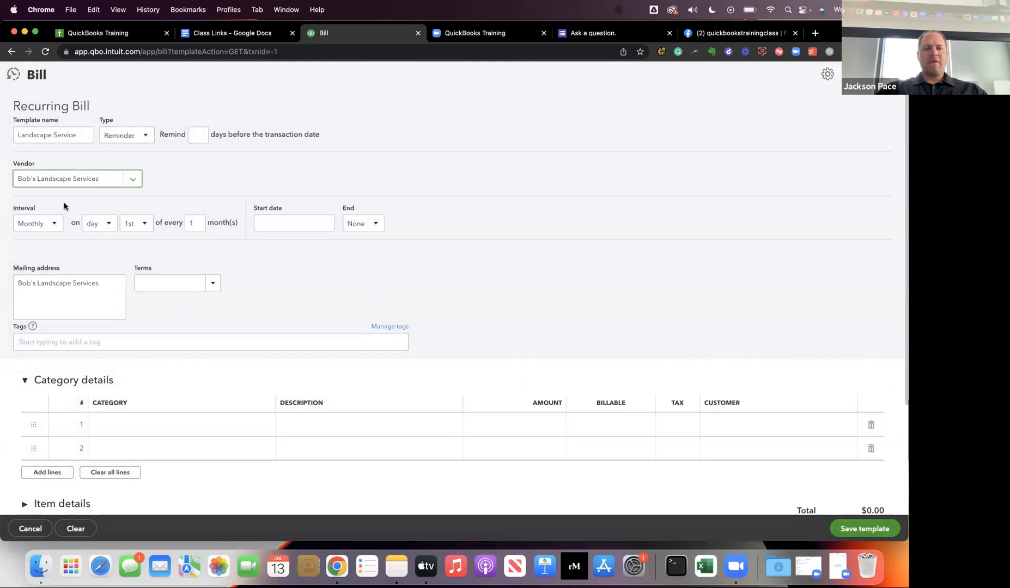
Schedule the recurring bill monthly on the first Monday of every month, with a start date of 08/01/2022.
click(50, 228)
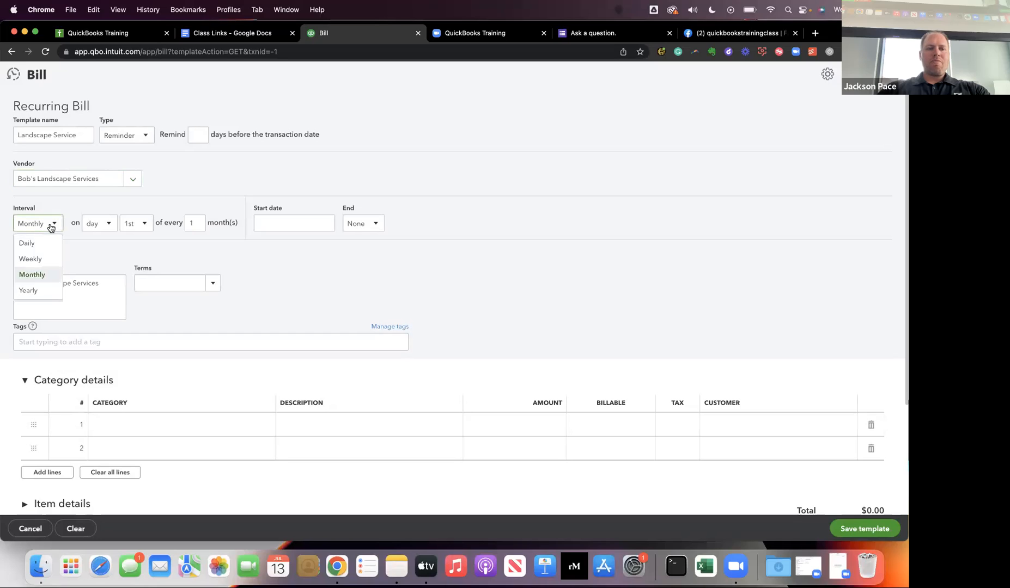
click(44, 276)
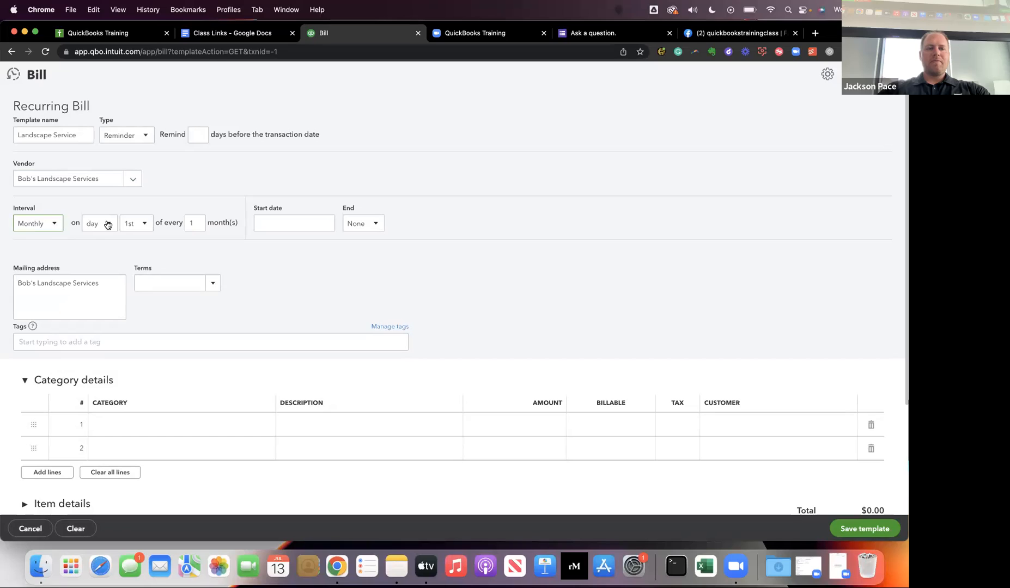
click(99, 225)
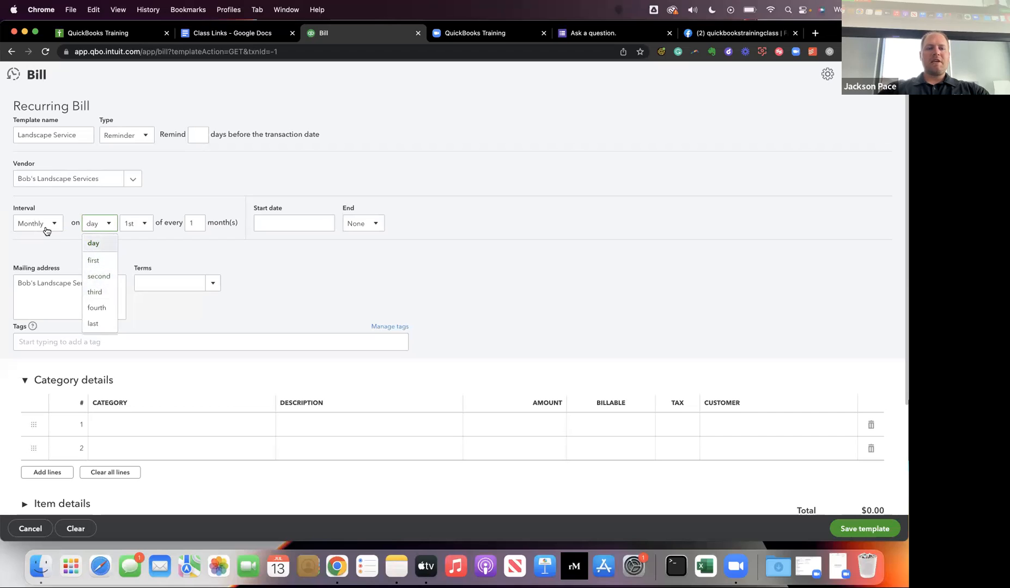
click(97, 260)
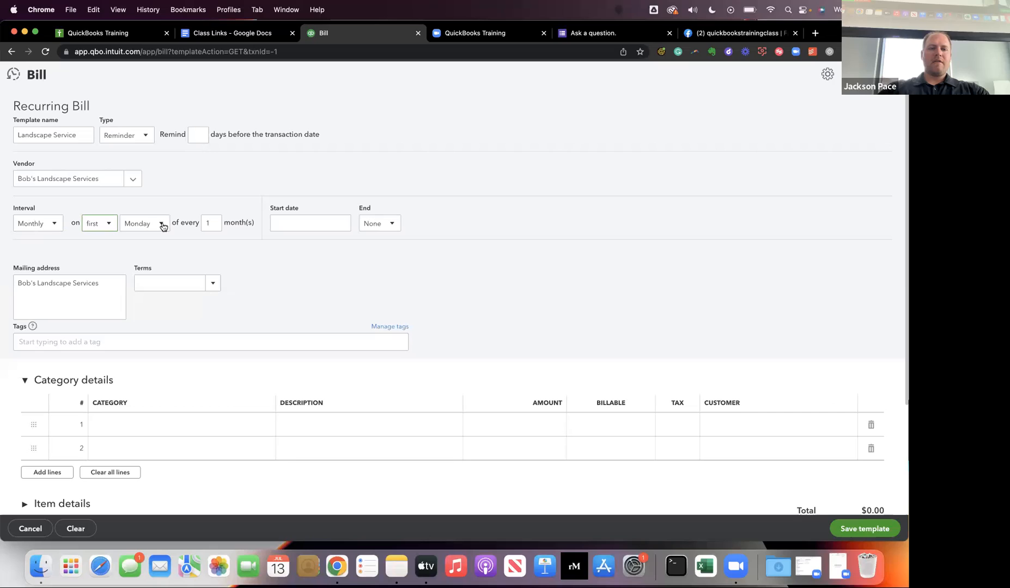
click(339, 224)
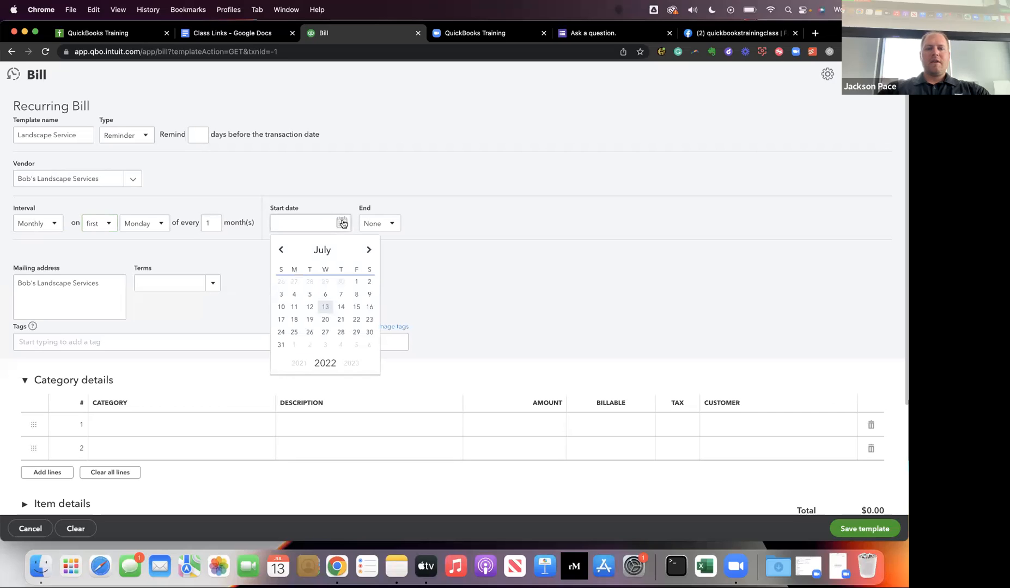
click(369, 251)
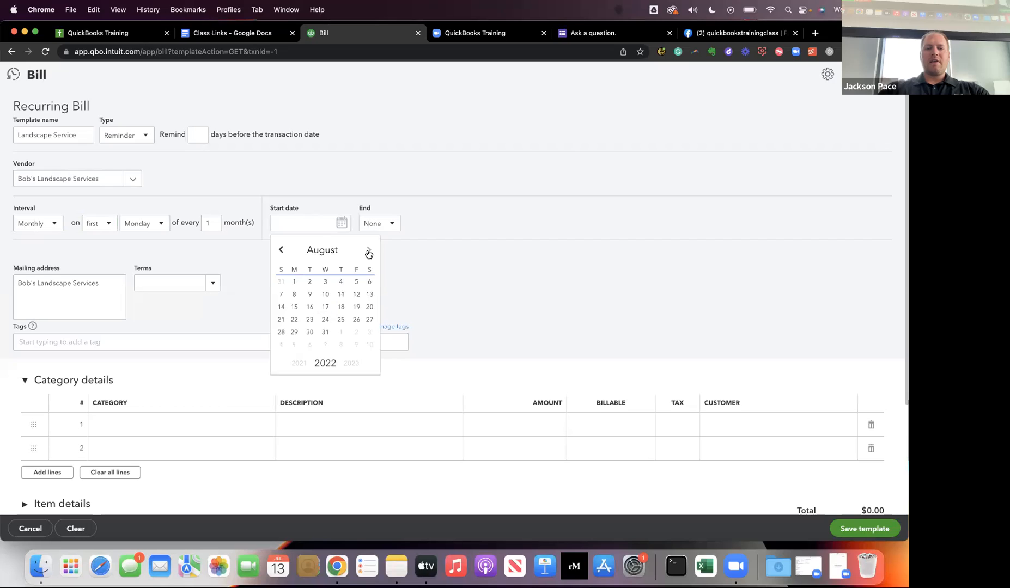
click(294, 282)
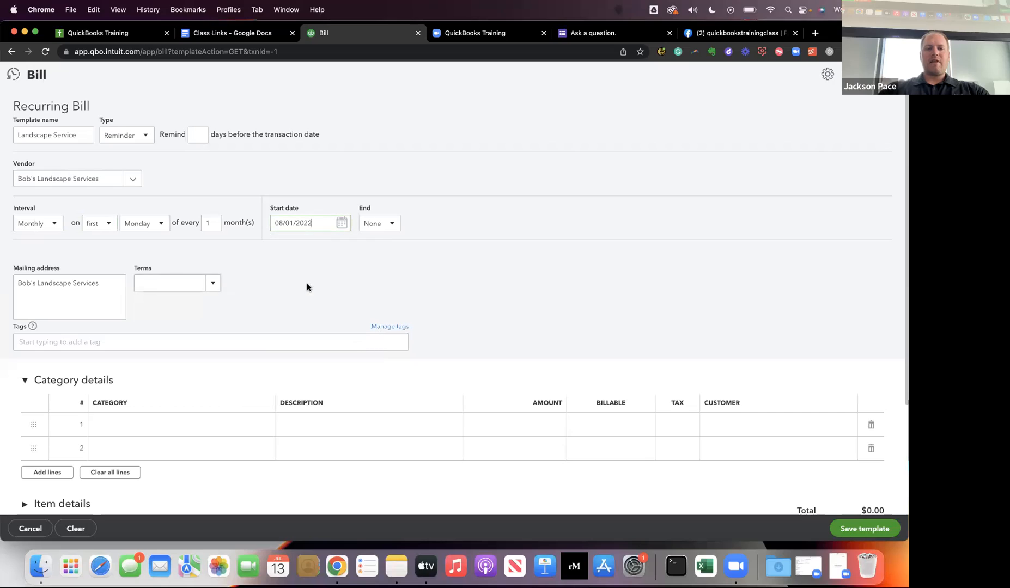
Set the recurring bill's schedule to end after 12 occurrences.
click(388, 223)
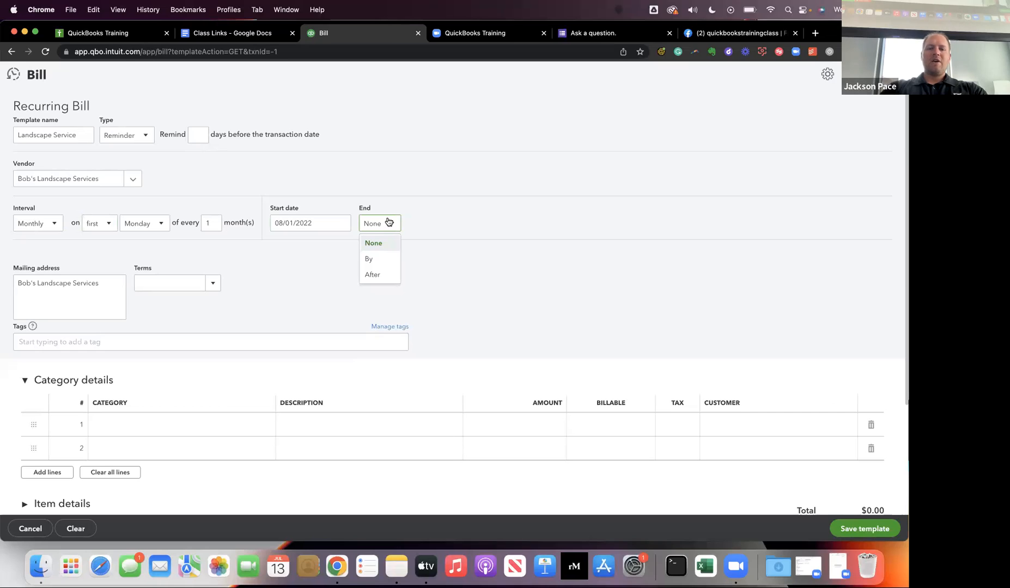
click(377, 275)
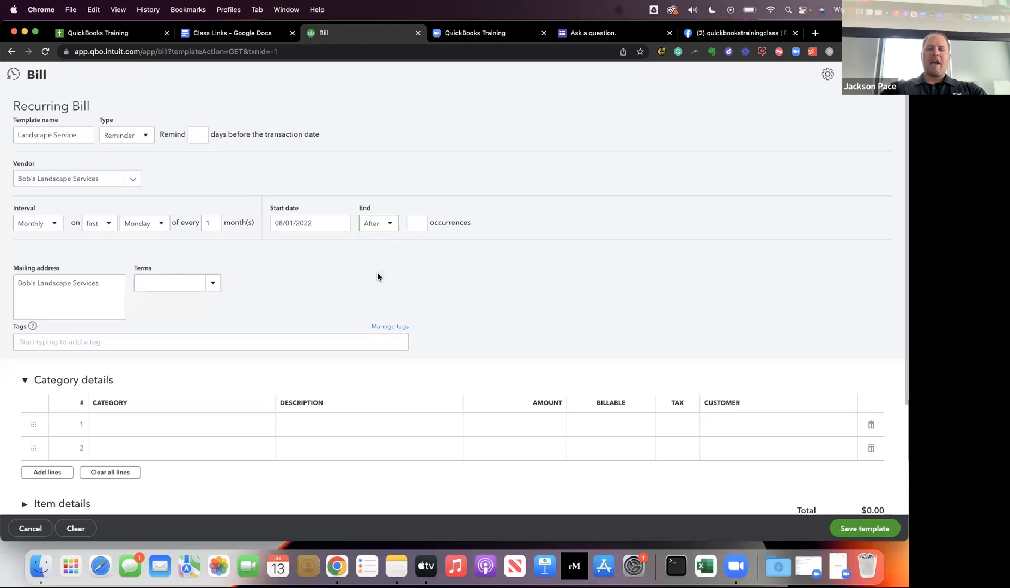
text(12)
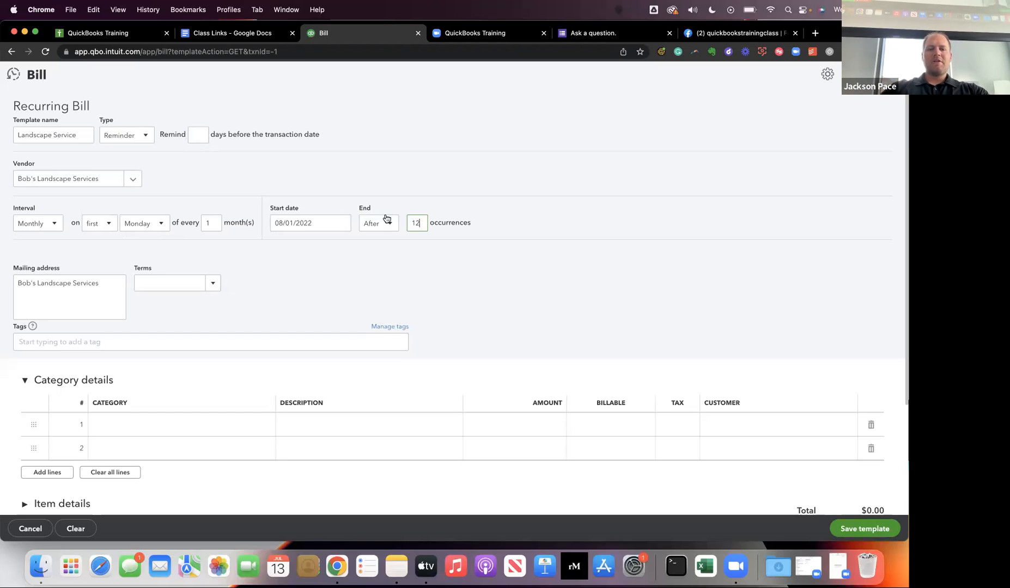
Switch the schedule's end option to By, leaving the end date blank.
click(396, 228)
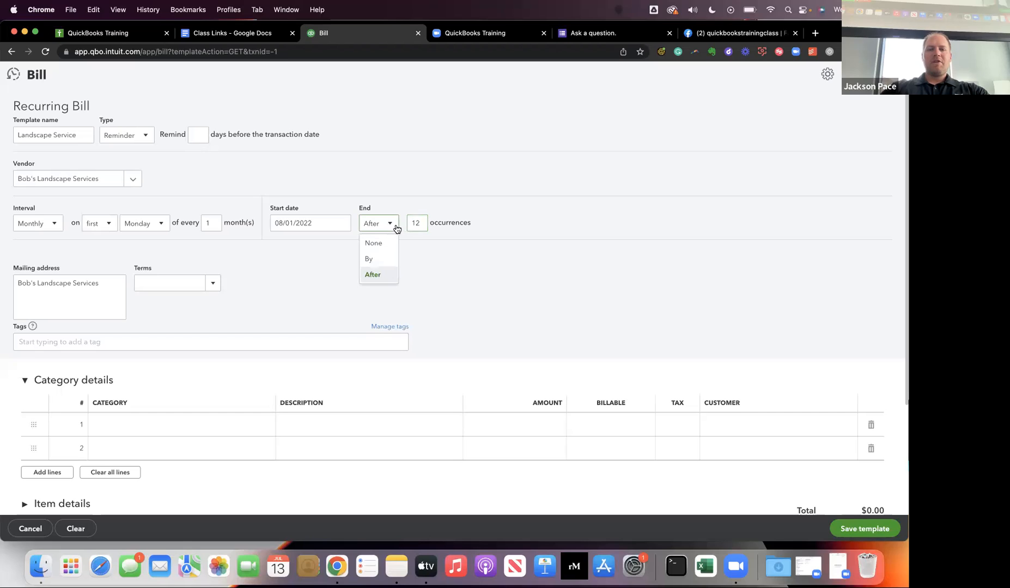
click(389, 242)
click(388, 226)
click(389, 260)
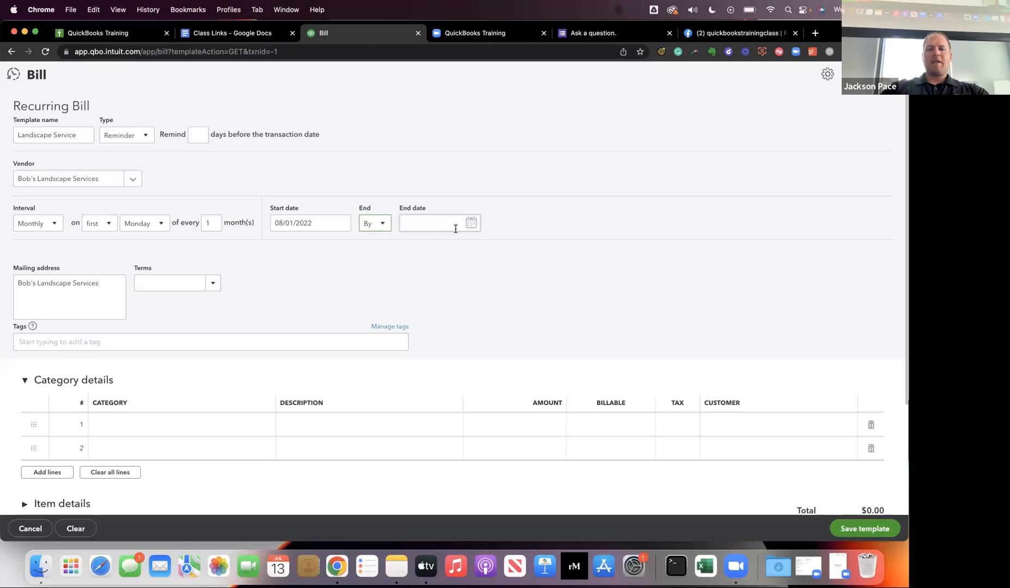
click(376, 227)
click(402, 246)
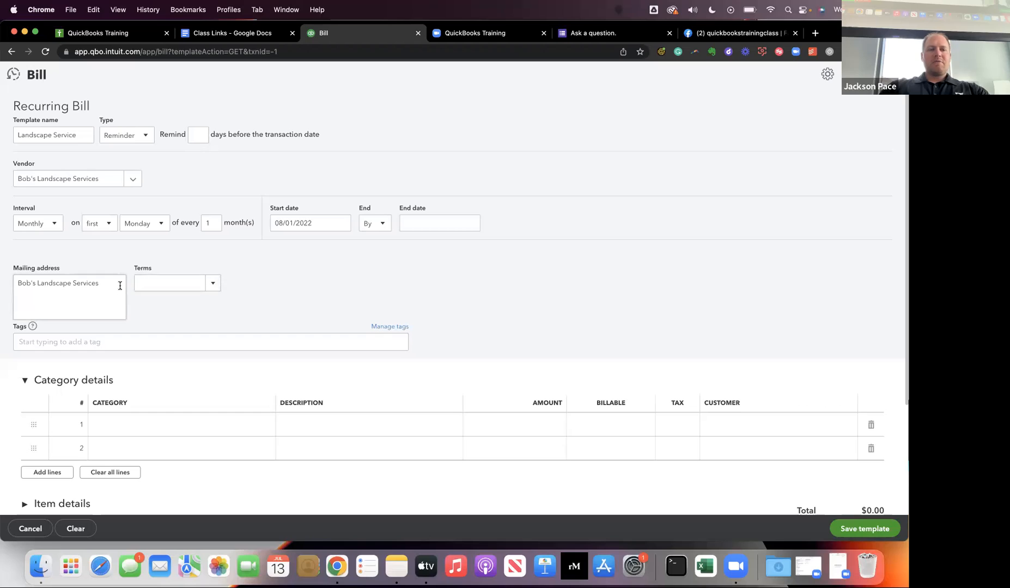
Set the recurring bill's payment terms to Net 15.
click(211, 291)
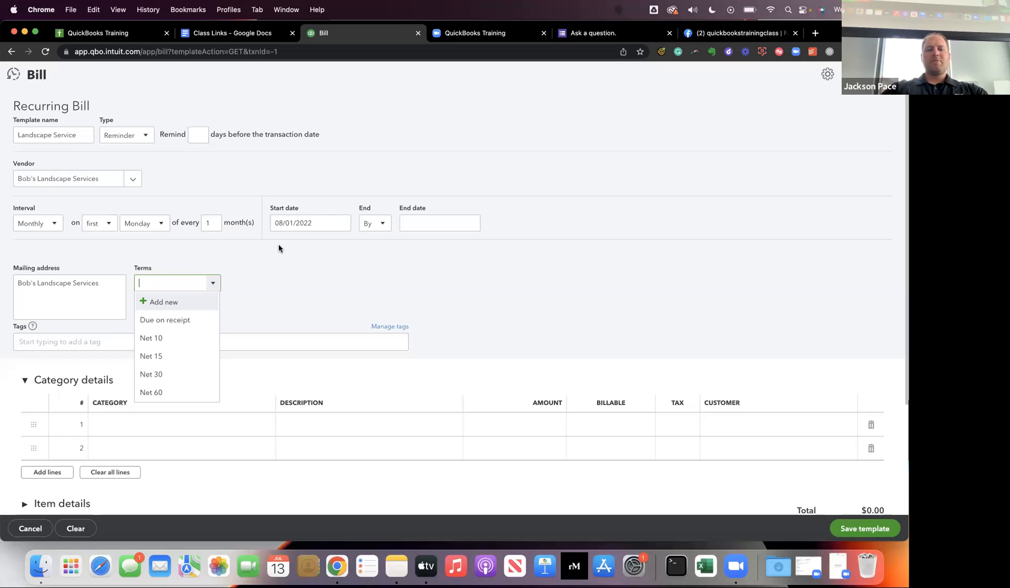
click(201, 354)
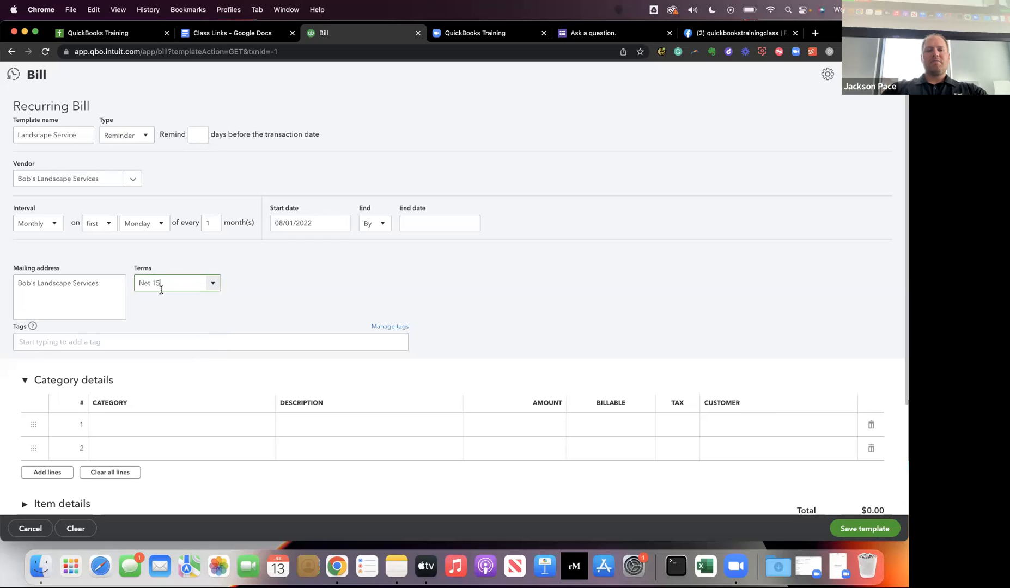
click(213, 286)
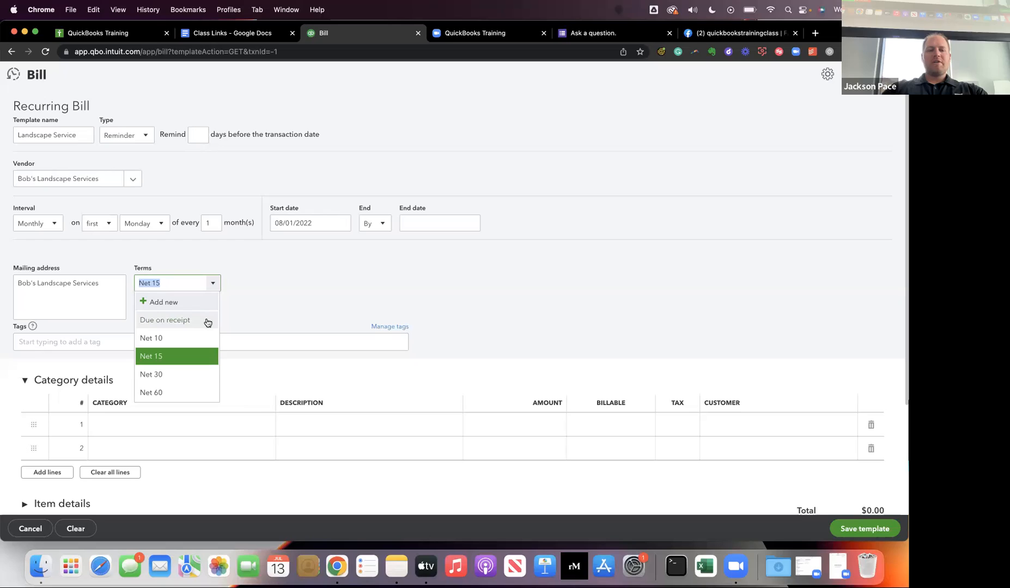
click(166, 355)
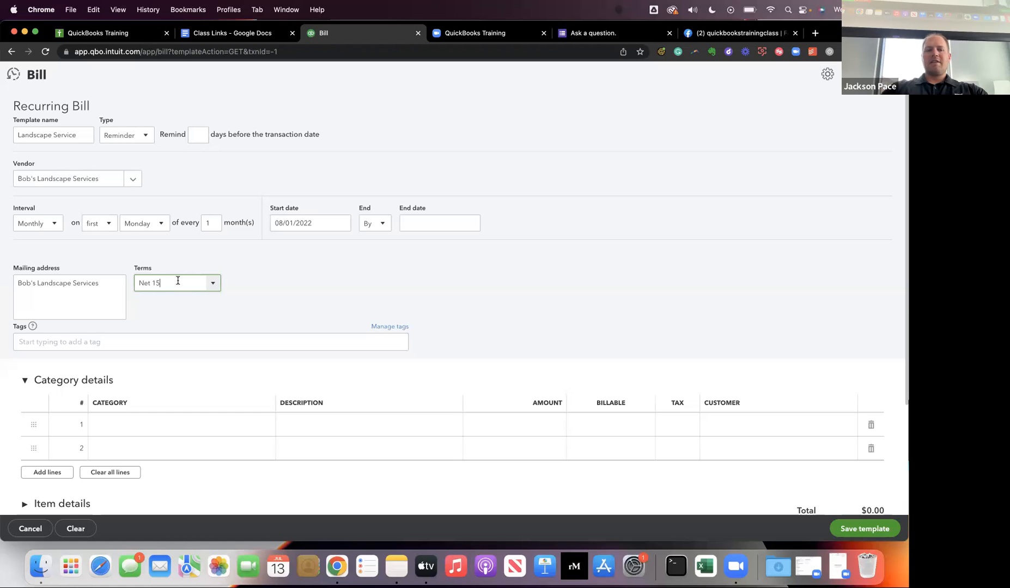
Assign the Maintenance and Repair expense category to the first category line of the recurring bill.
scroll(194, 289, down, 3)
scroll(194, 289, down, 1)
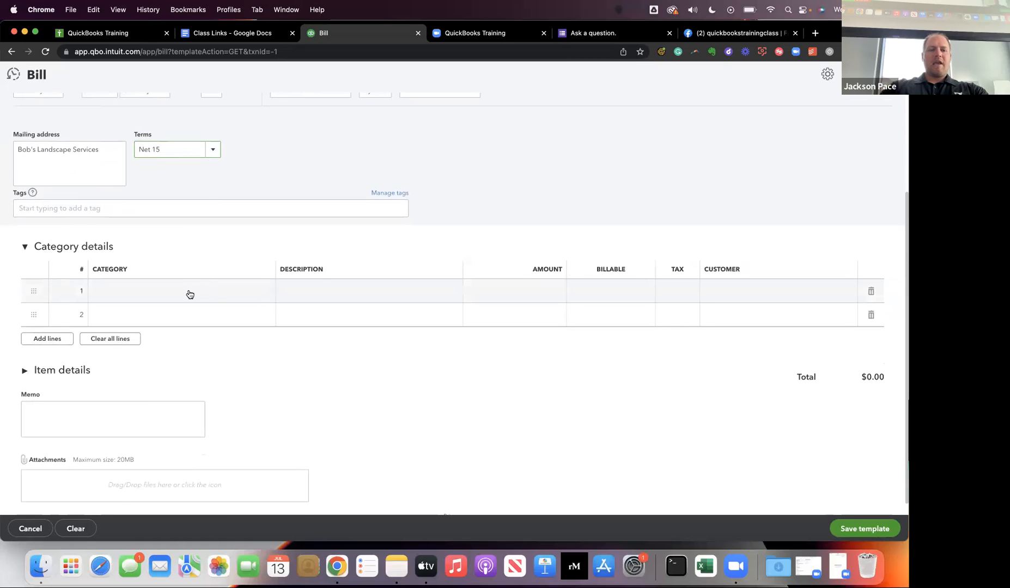
click(189, 295)
click(206, 293)
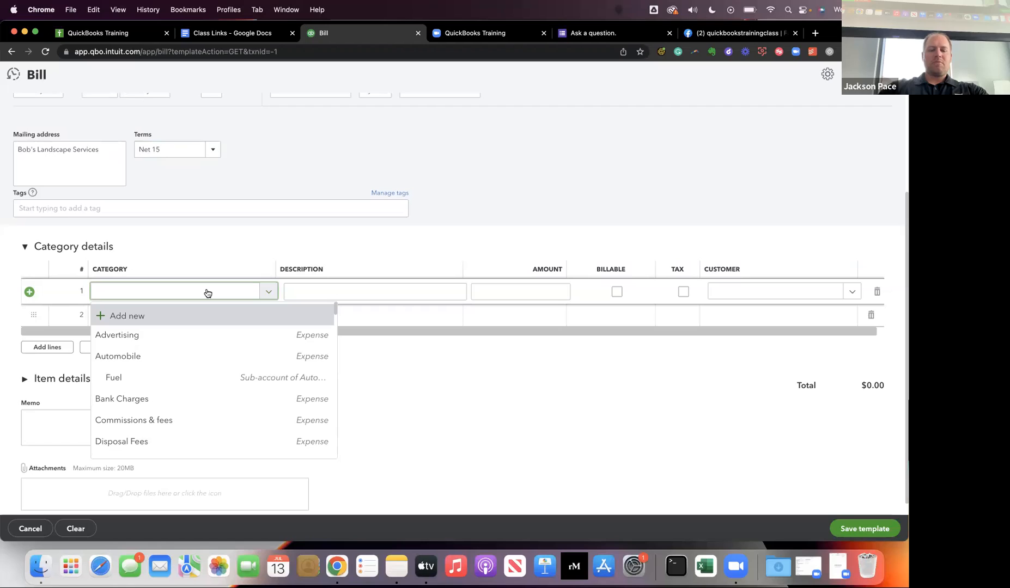
text(main)
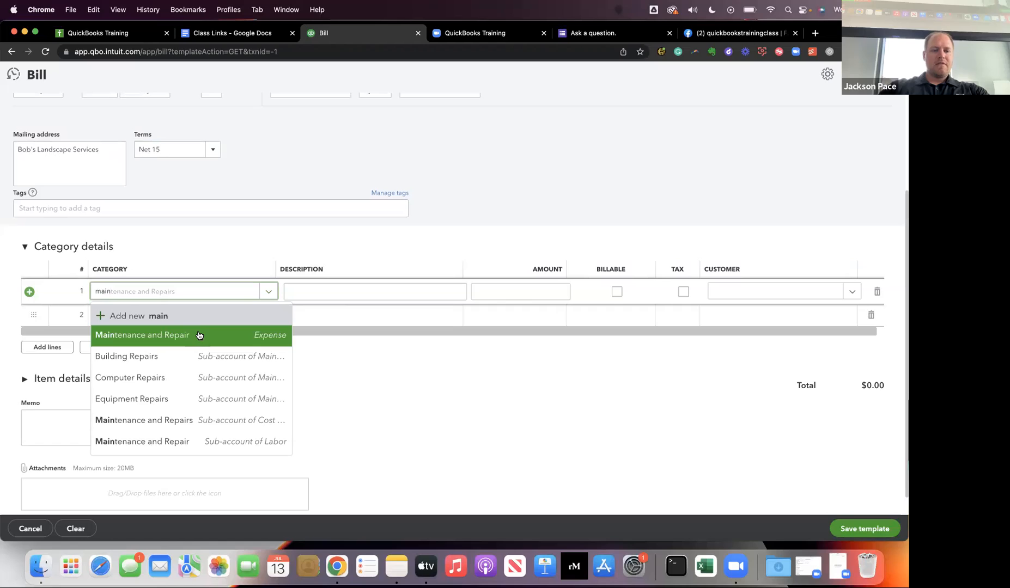
click(198, 335)
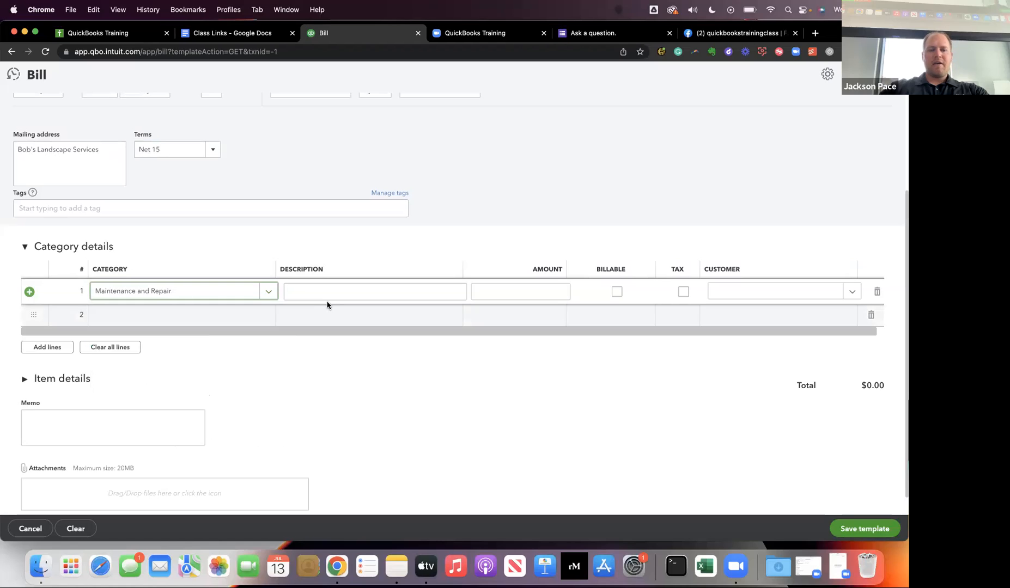
Enter "Monthly Service Contract" as the description of the Maintenance and Repair line.
click(342, 294)
scroll(342, 297, up, 2)
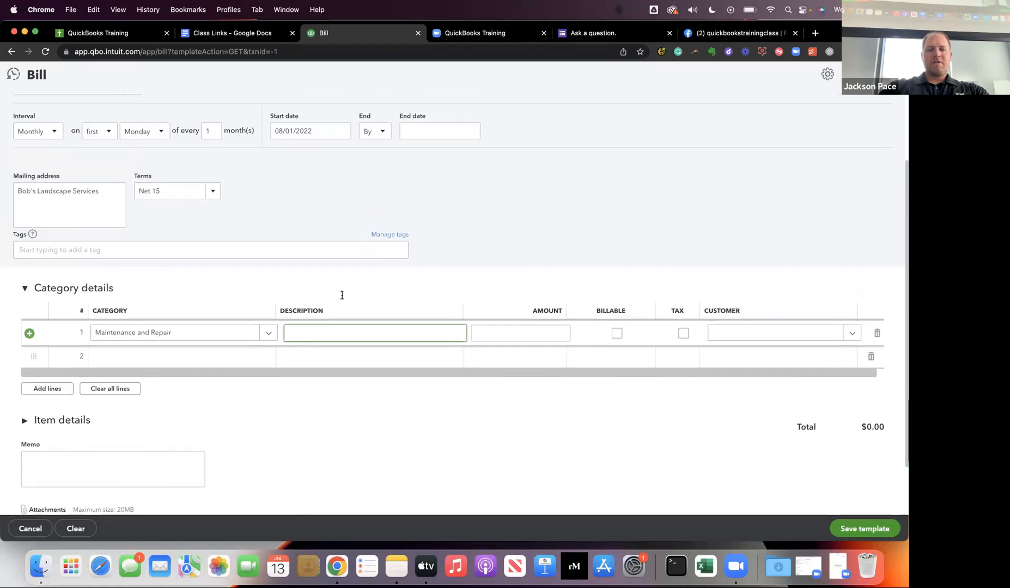
text(M)
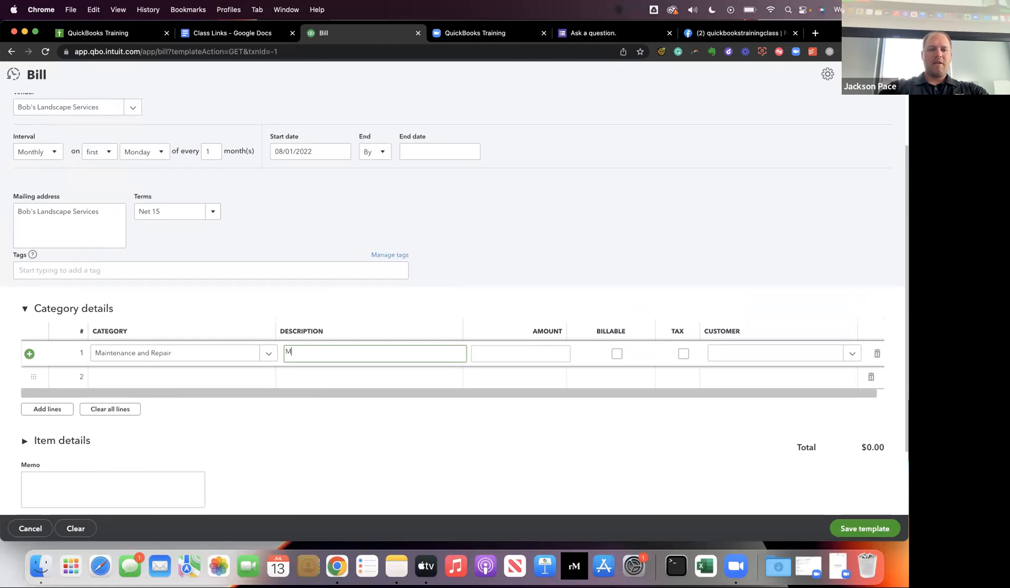
text(onthly Seri)
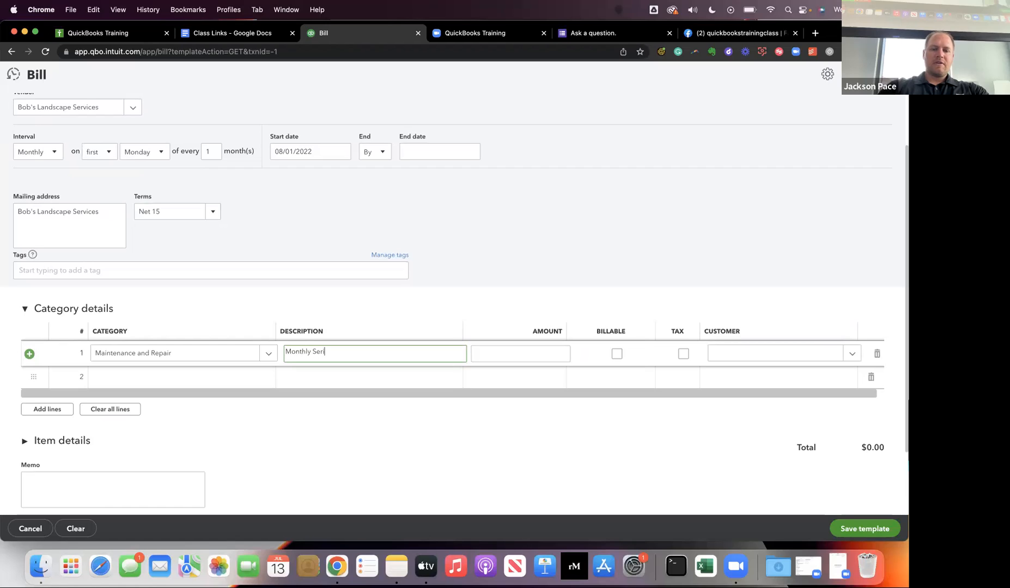
text(ve Contract)
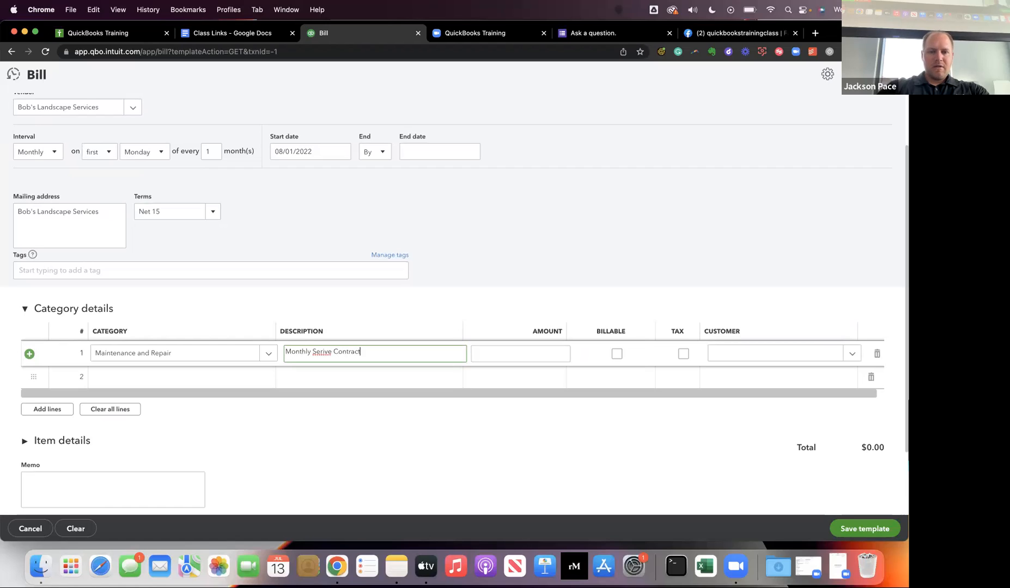
right_click(317, 351)
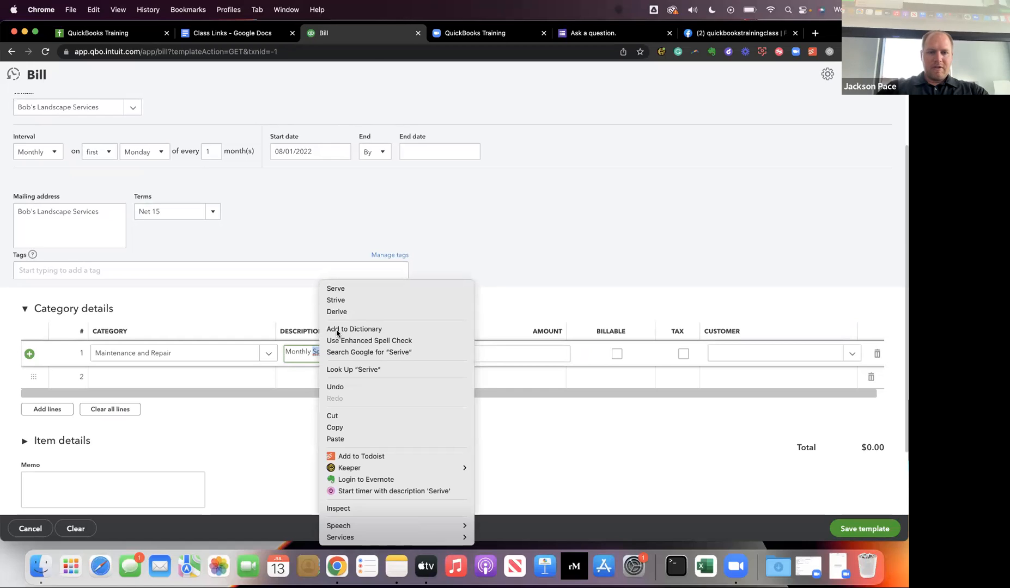
key(Escape)
text(Service Contract)
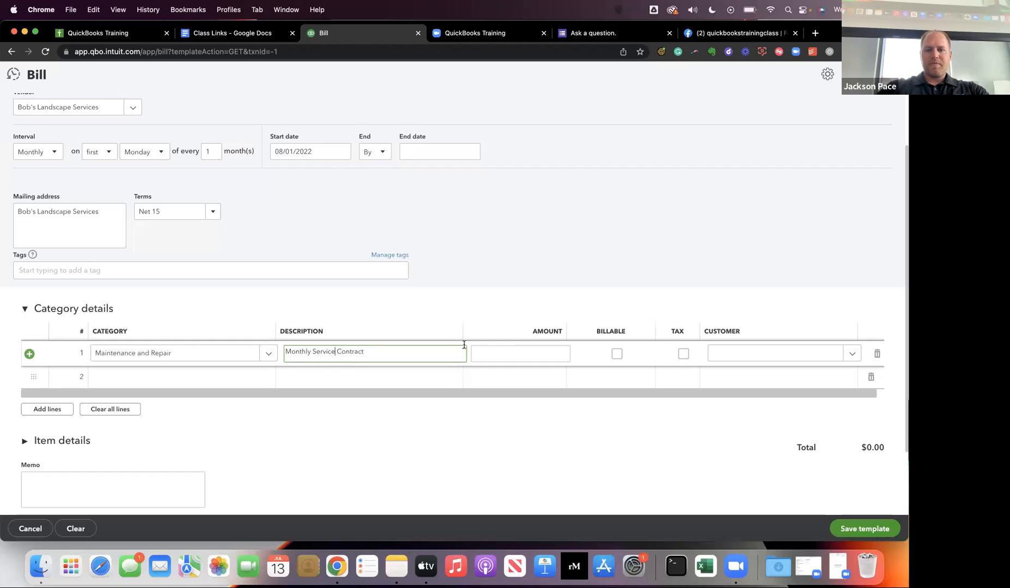
Set the amount of the Maintenance and Repair line to 1,500.00.
click(513, 352)
text(1500)
key(Tab)
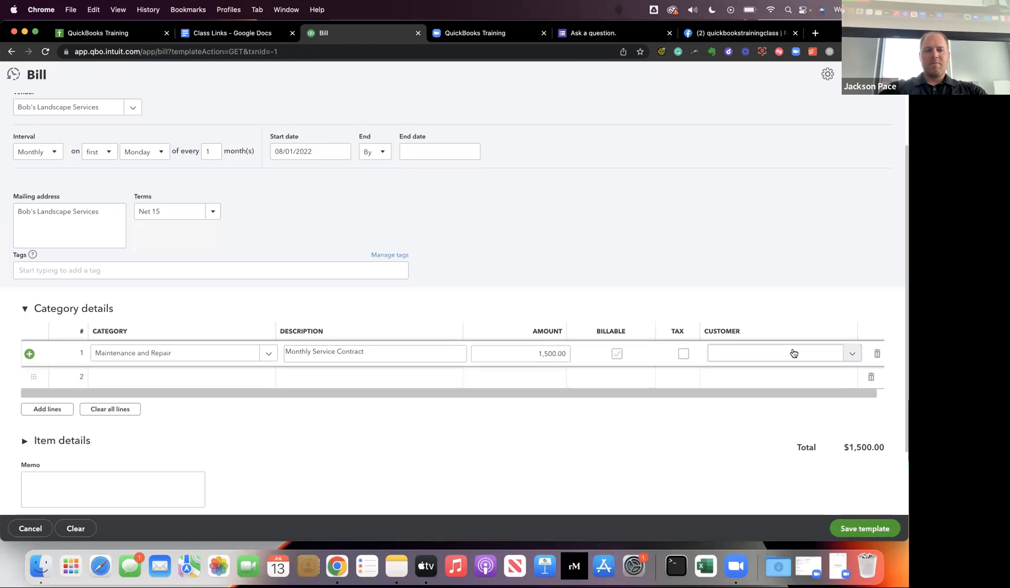
Copy the line description "Monthly Service Contract" into the recurring bill's memo.
scroll(793, 353, down, 3)
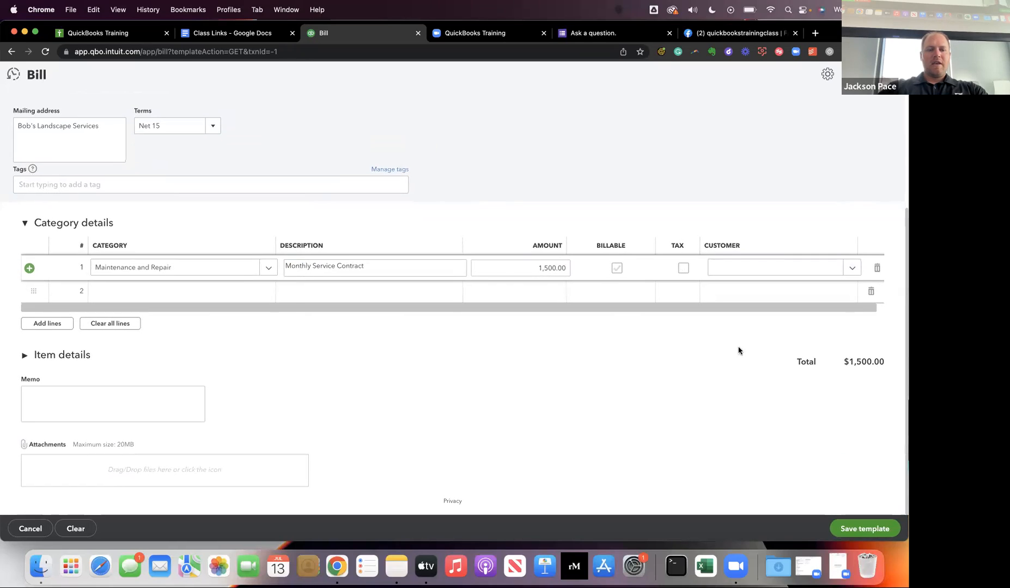
click(304, 267)
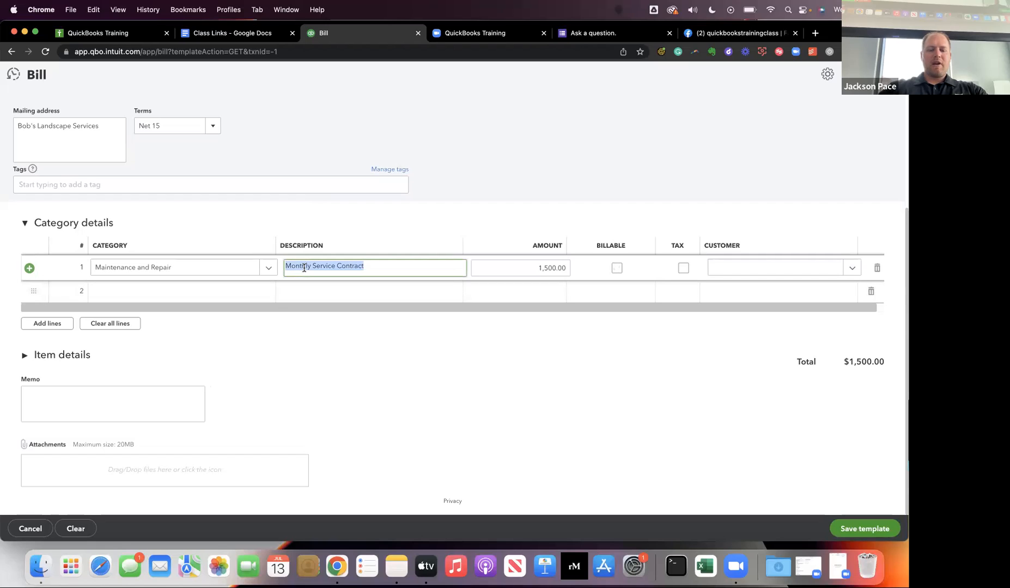
key(super+c)
click(65, 387)
key(super+v)
Expand the item details, review the completed recurring bill, and save the template.
click(388, 355)
scroll(532, 283, up, 2)
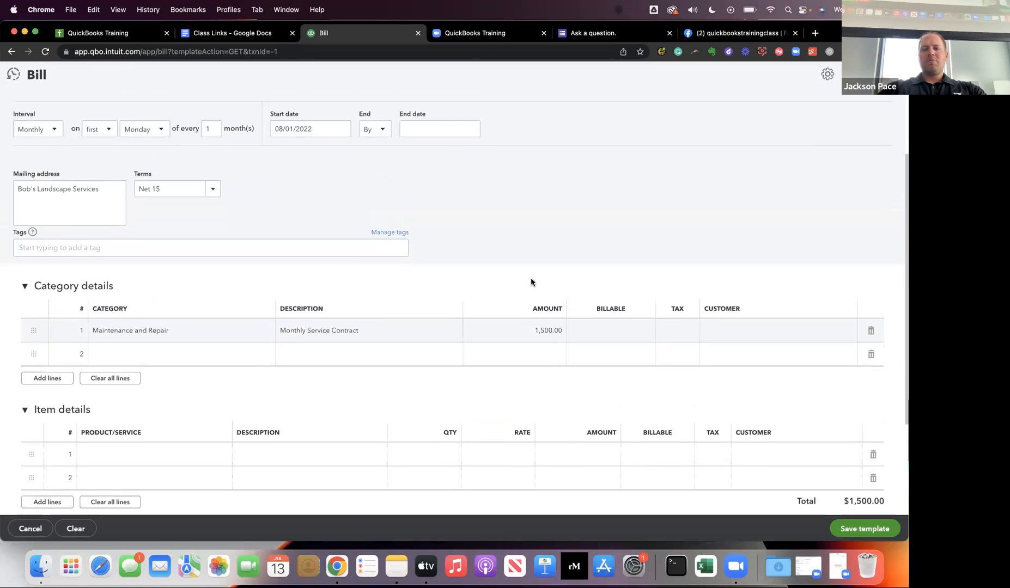
scroll(574, 326, up, 2)
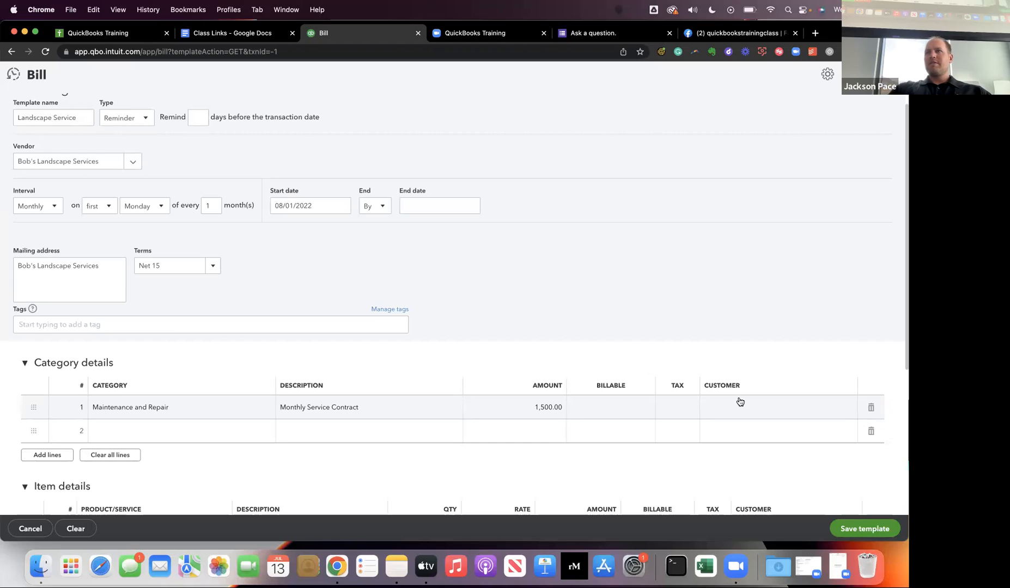
scroll(594, 416, down, 1)
scroll(595, 416, down, 5)
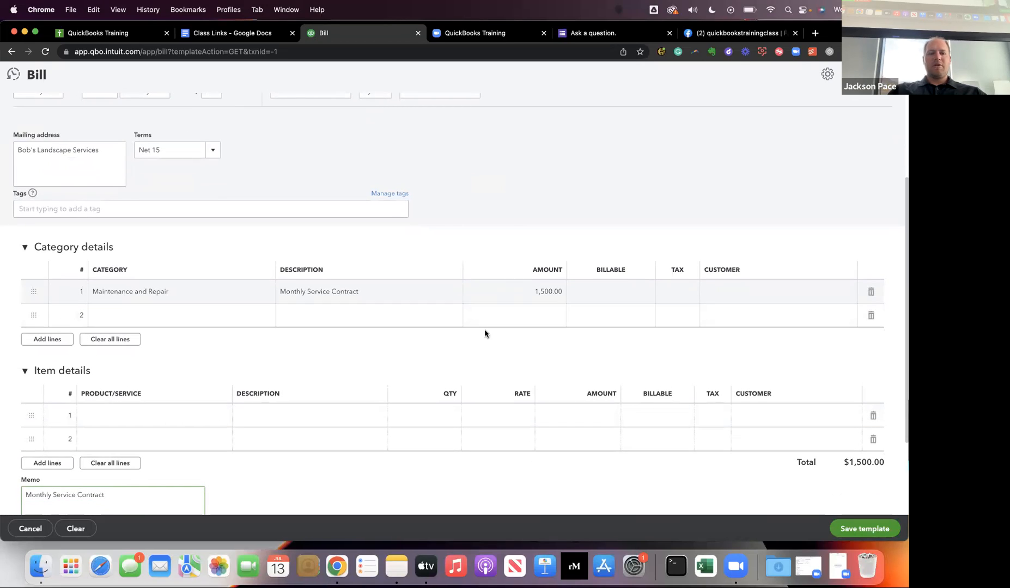
scroll(484, 333, down, 4)
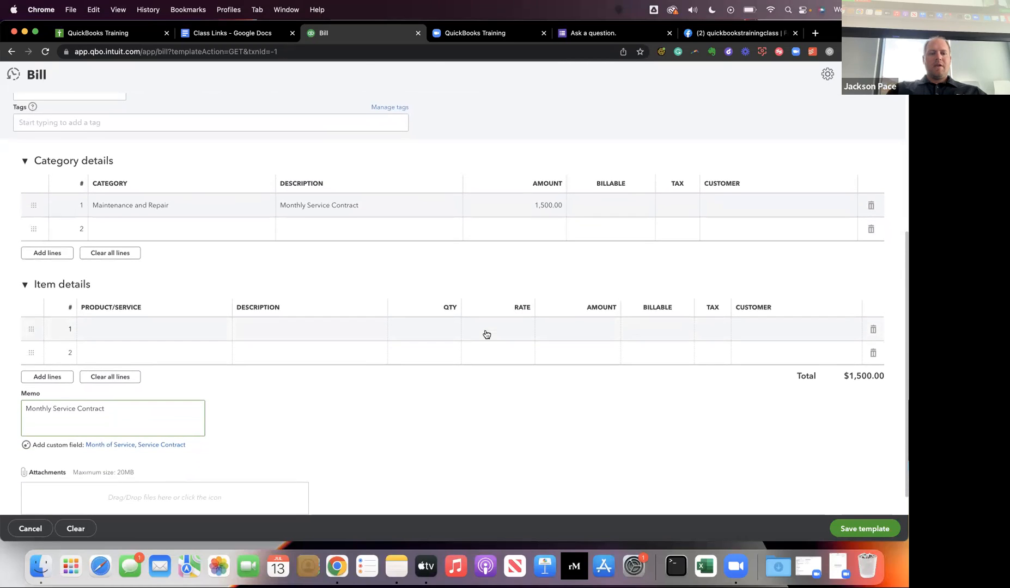
scroll(486, 334, down, 1)
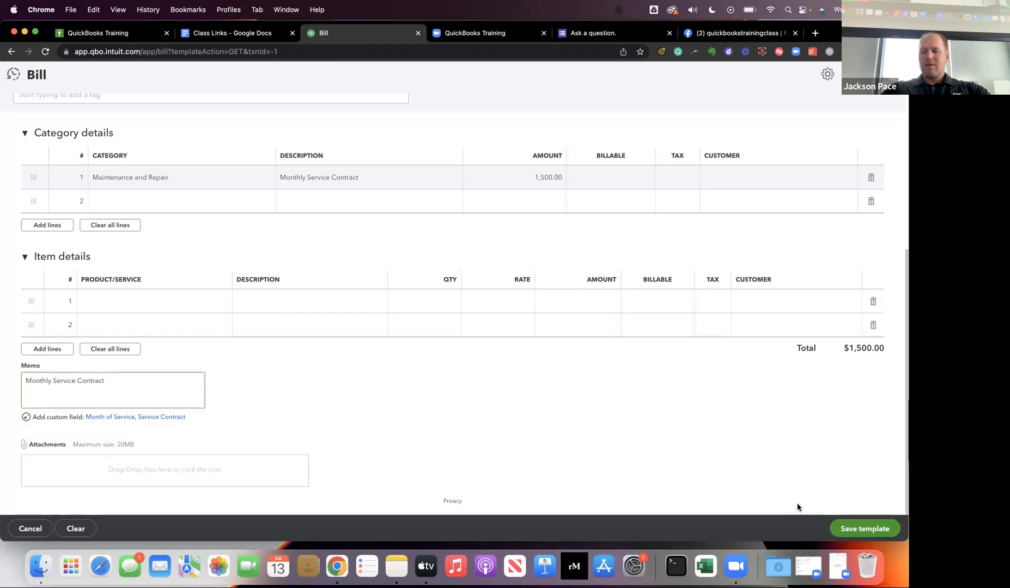
click(853, 533)
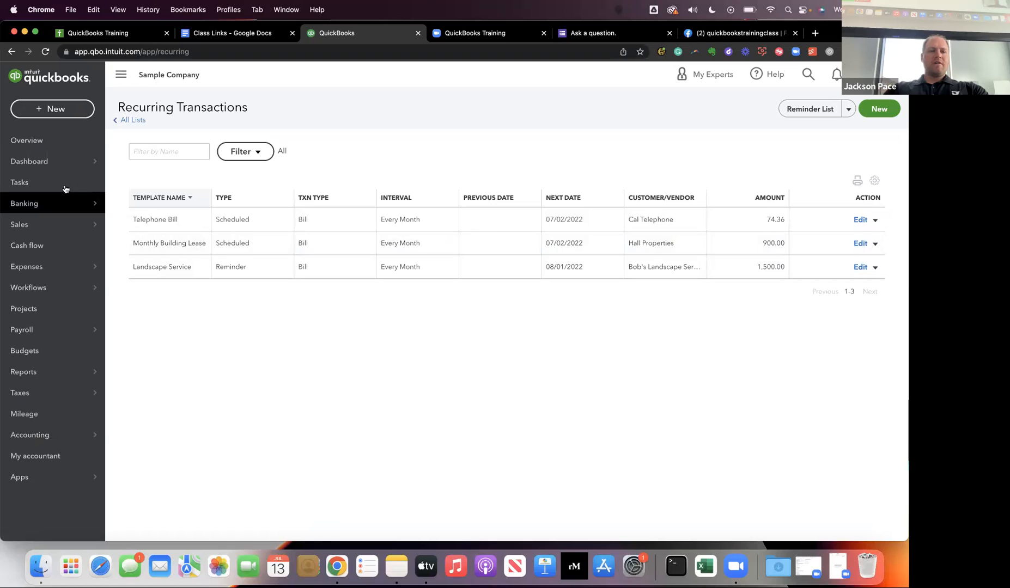
Open the company Dashboard and look over its Get things done workspace.
mouse_move(48, 170)
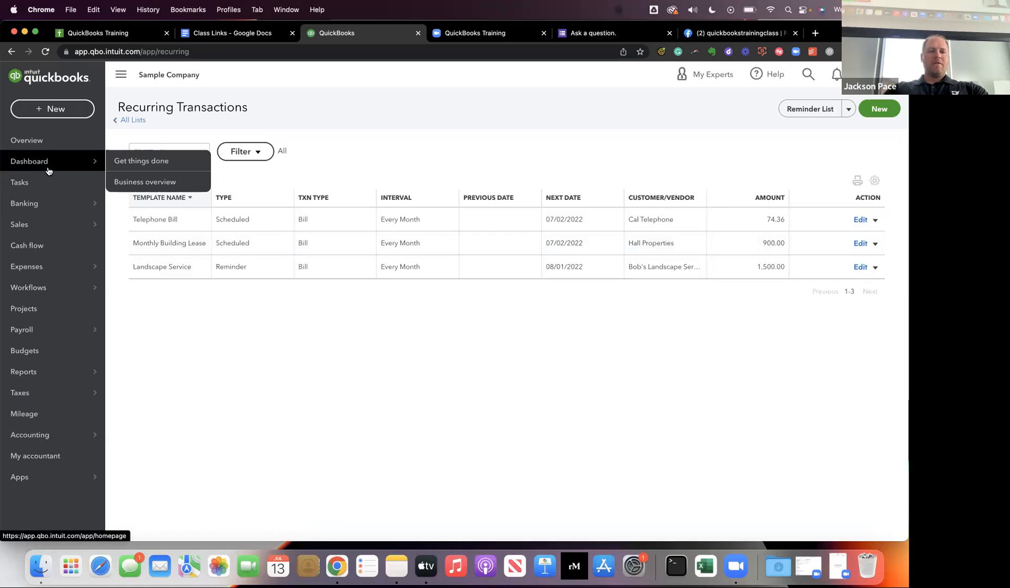
click(46, 170)
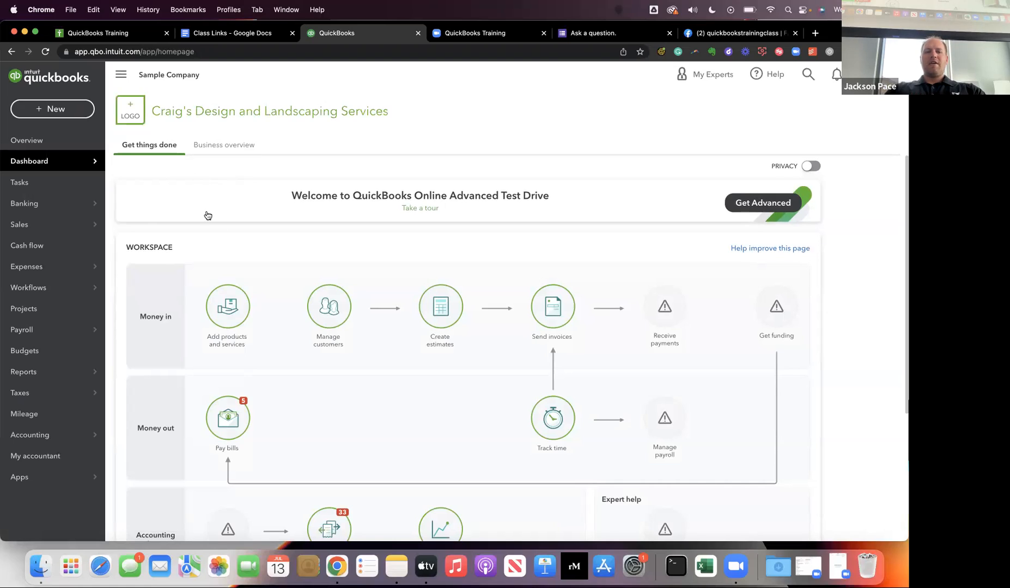
scroll(227, 376, down, 3)
scroll(234, 383, up, 3)
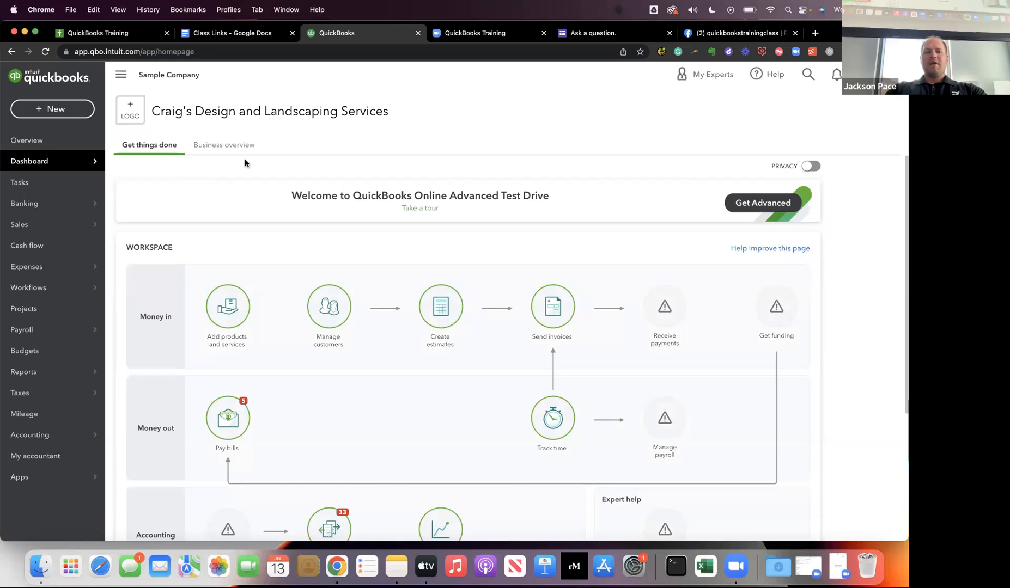
key(ctrl+Right)
key(ctrl+Left)
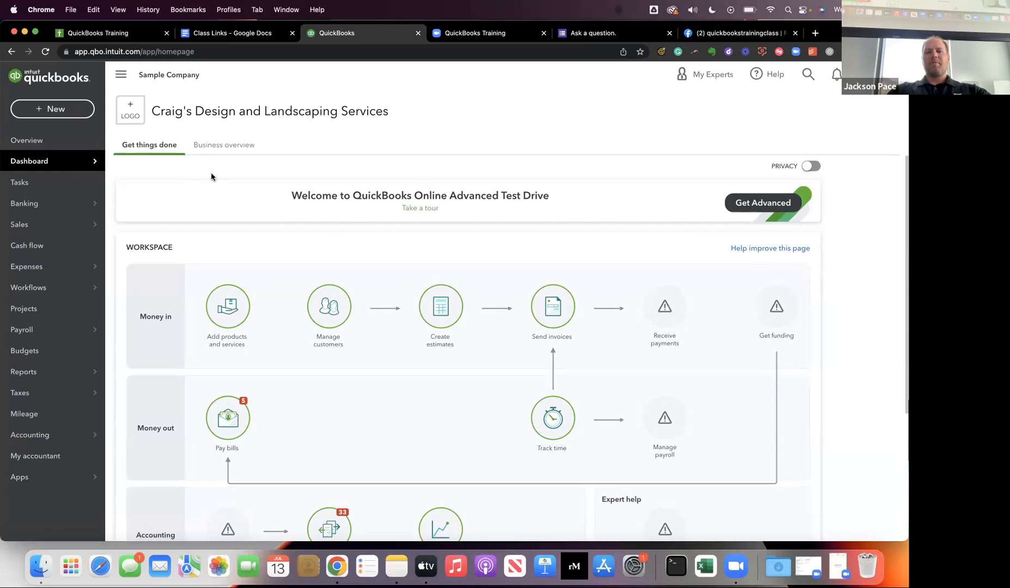
key(ctrl+Right)
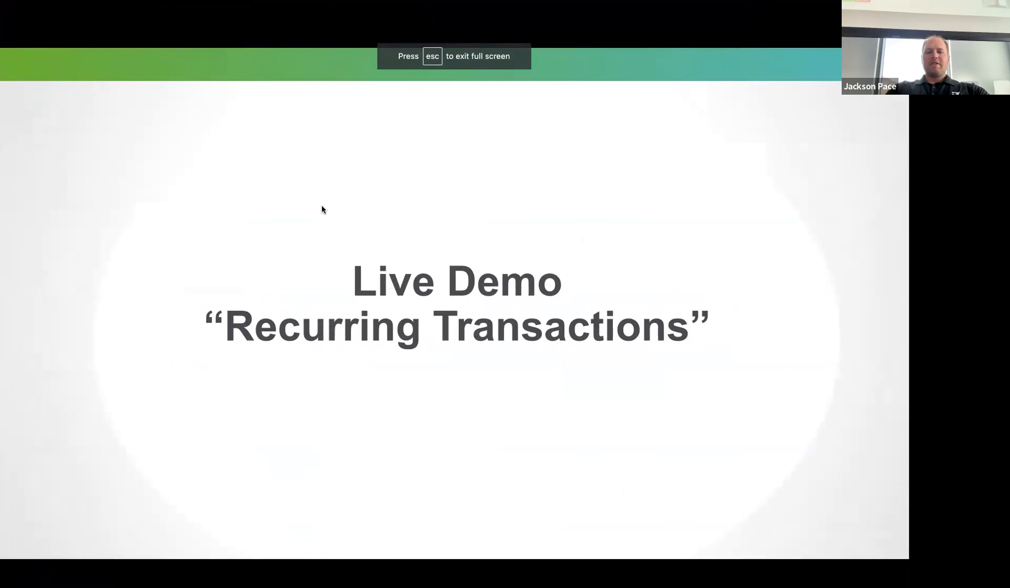
key(Right)
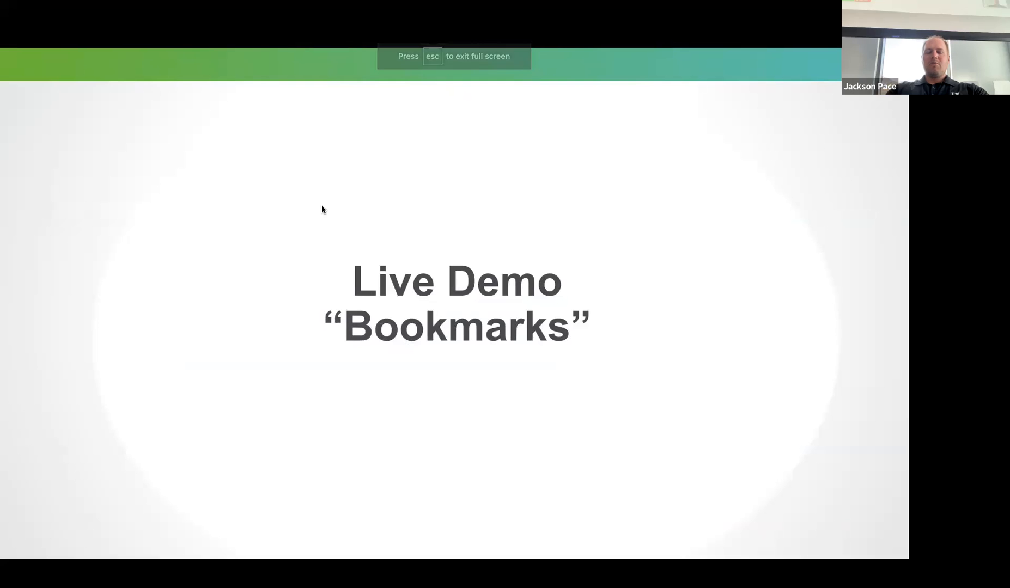
key(ctrl+Left)
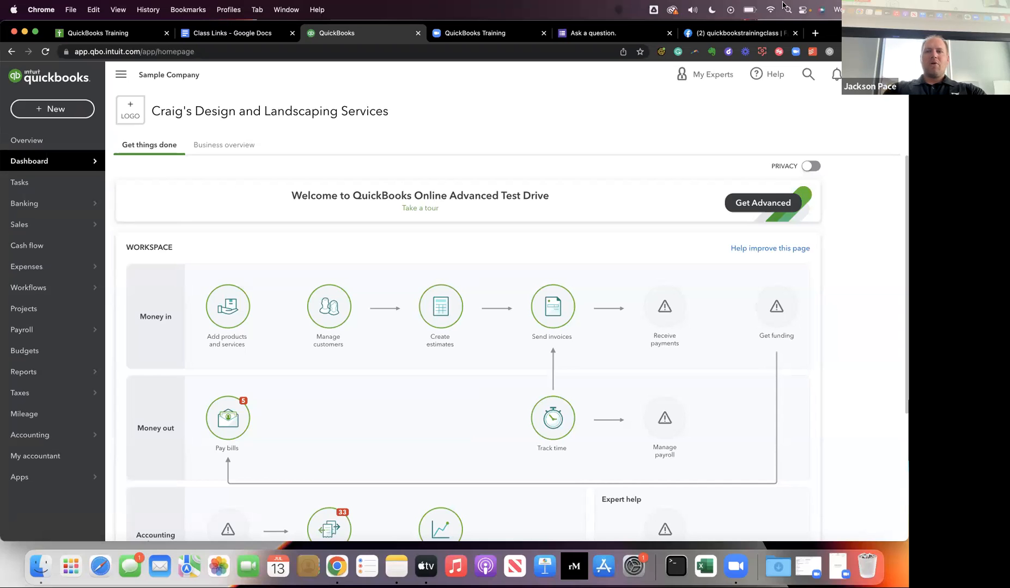
Open the Recurring Transactions list and bookmark the page in the browser as Recurring Transactions in the Marketing folder.
click(865, 74)
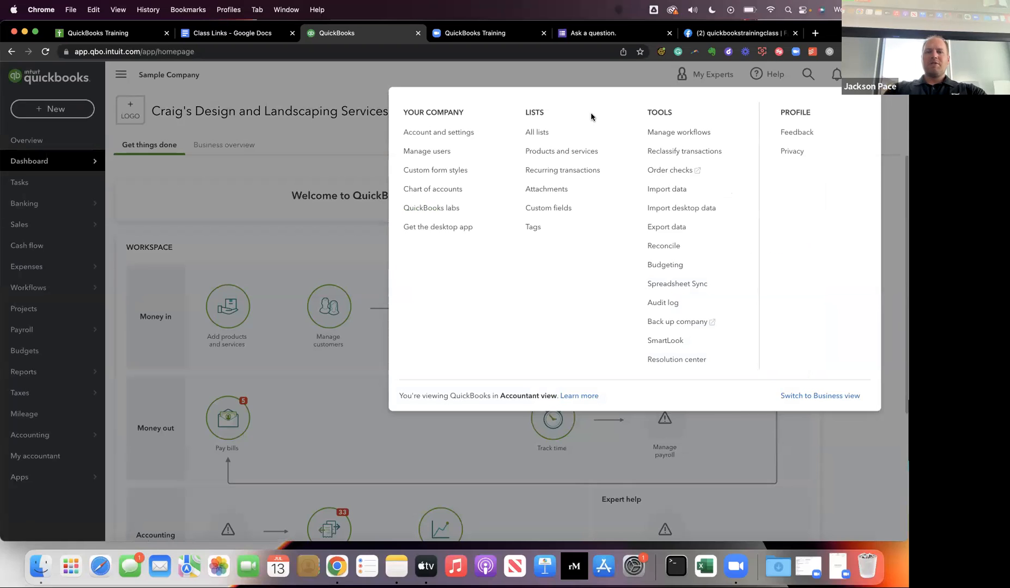
click(552, 171)
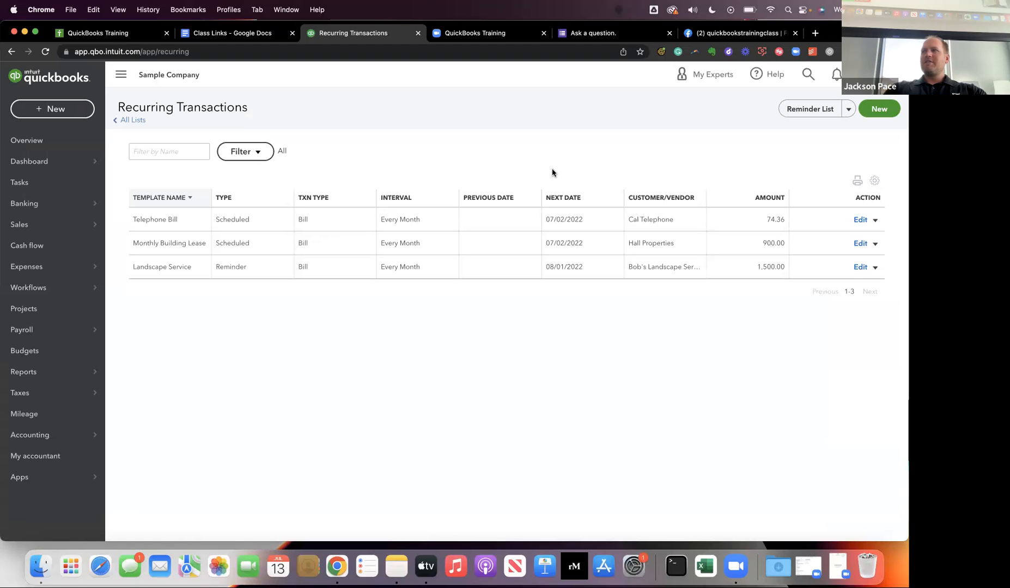
click(640, 52)
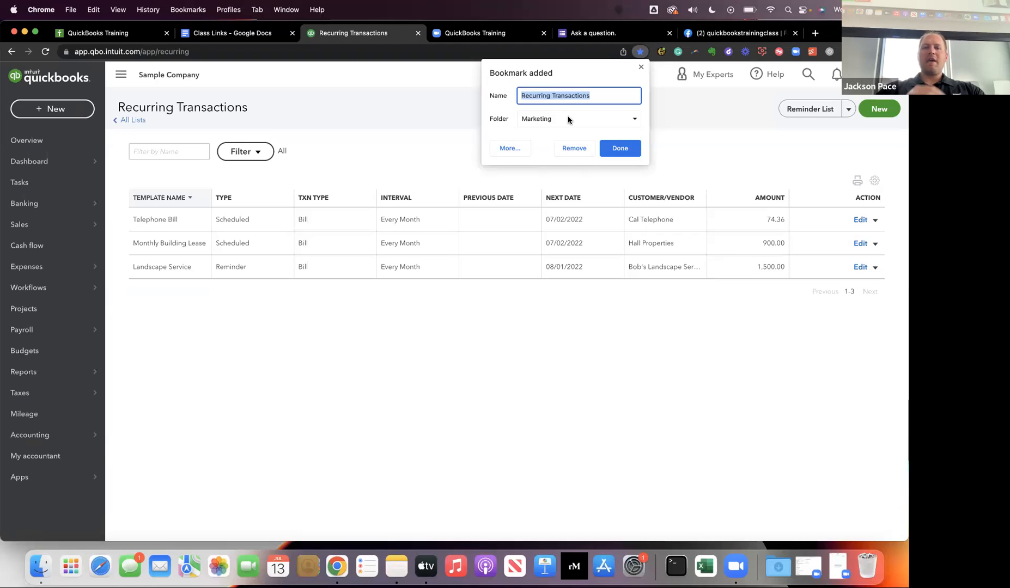
click(641, 66)
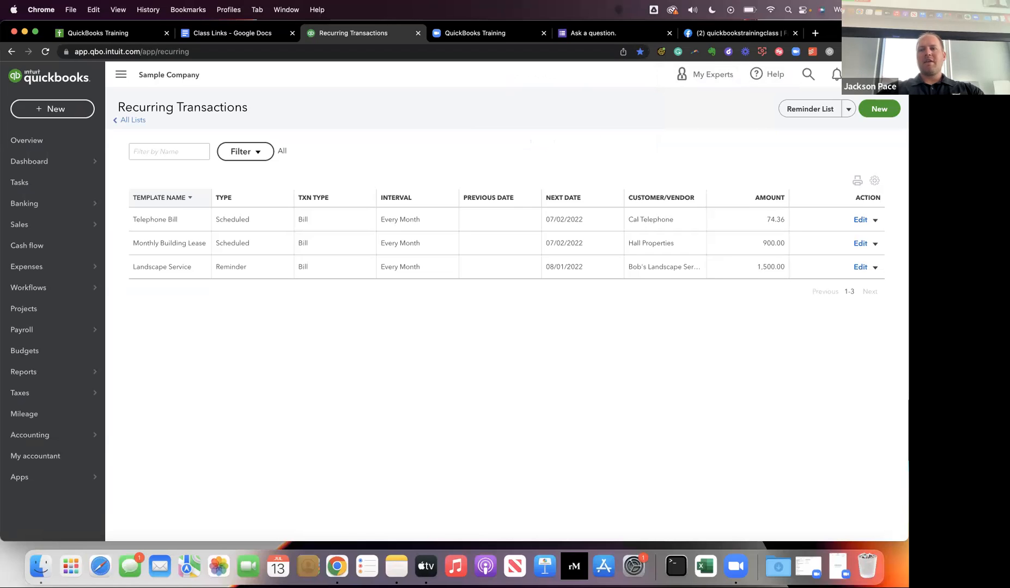
click(864, 75)
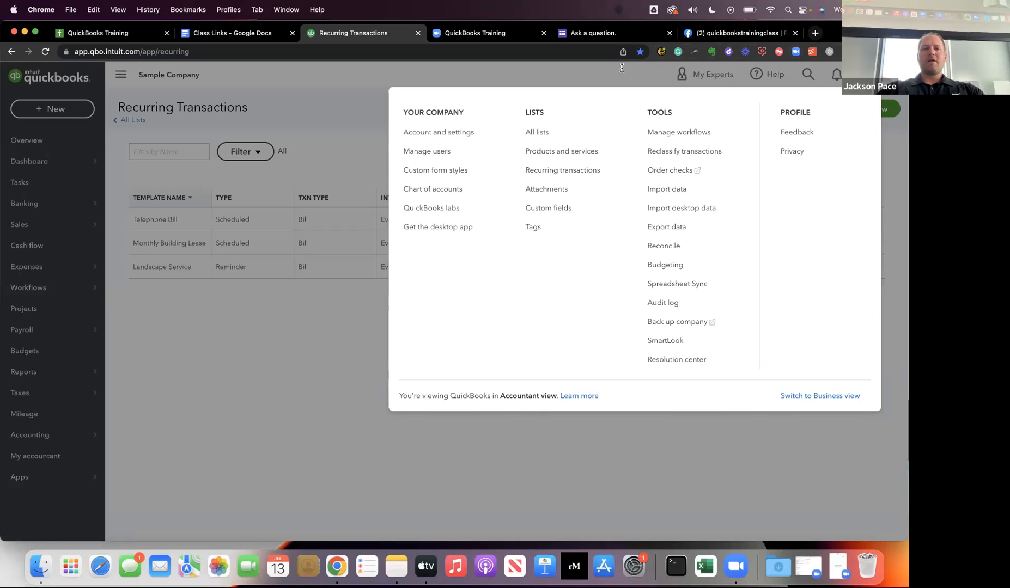
click(328, 142)
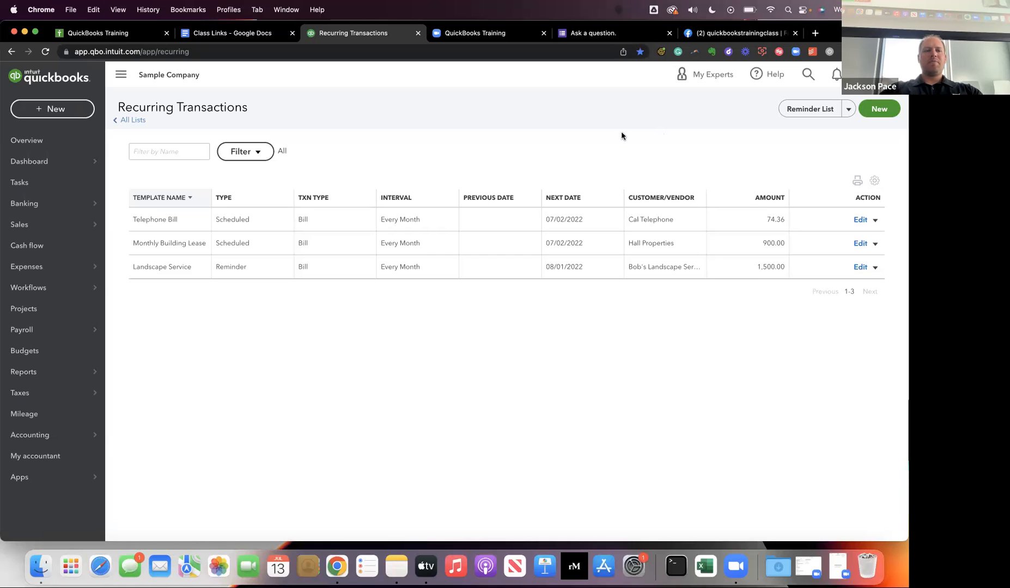
mouse_move(50, 296)
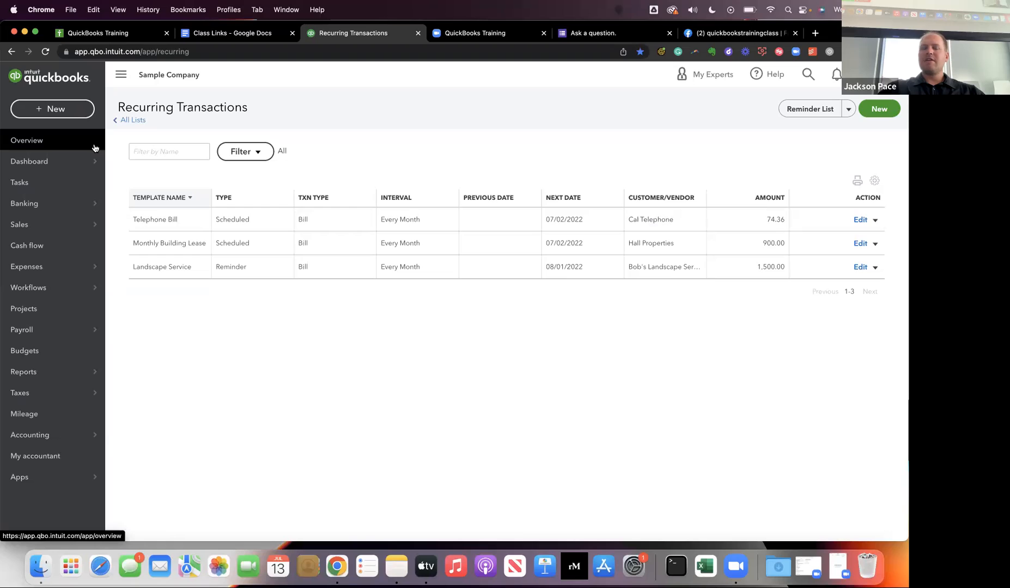
mouse_move(7, 204)
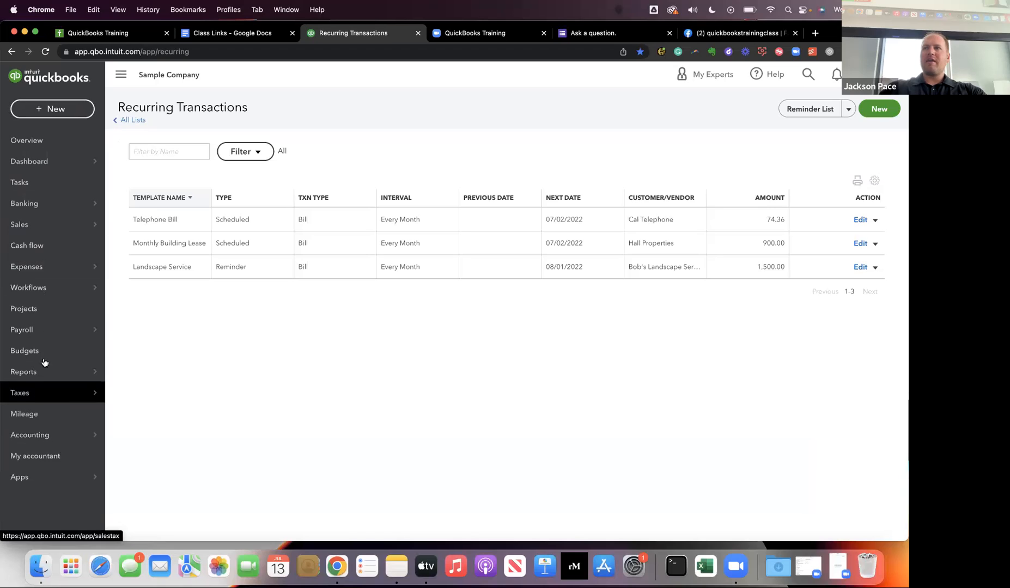
mouse_move(47, 271)
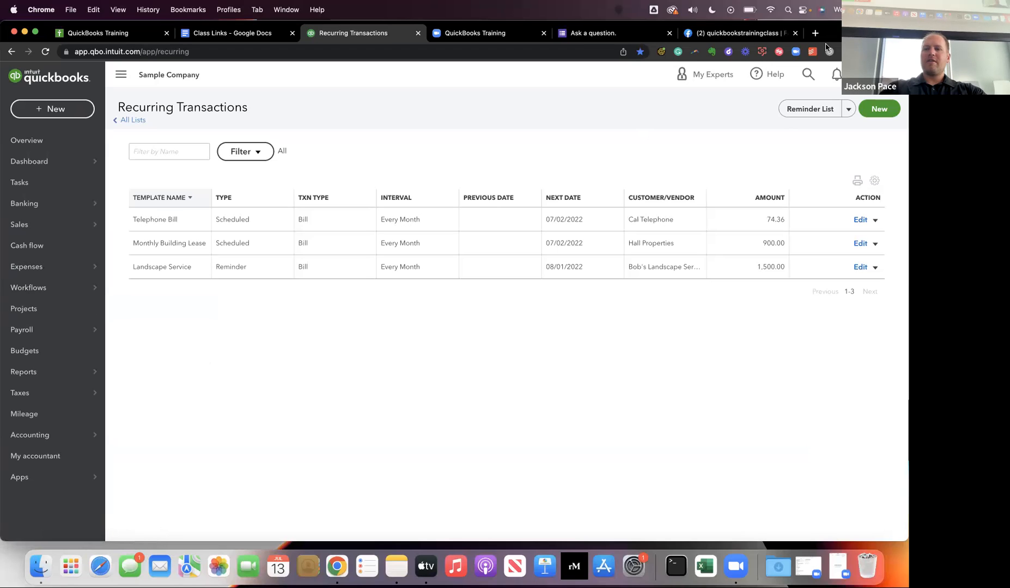
click(865, 74)
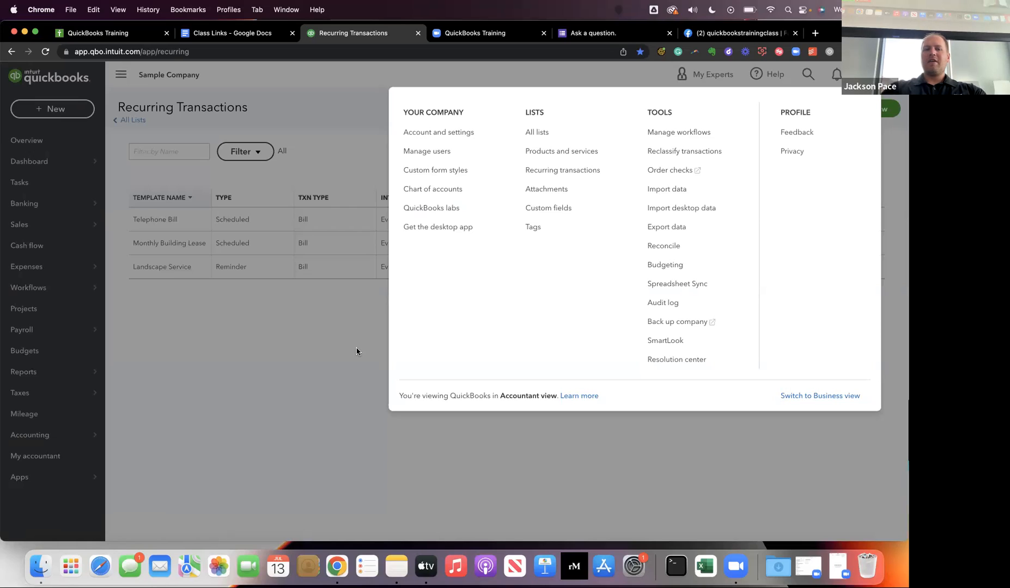
click(295, 358)
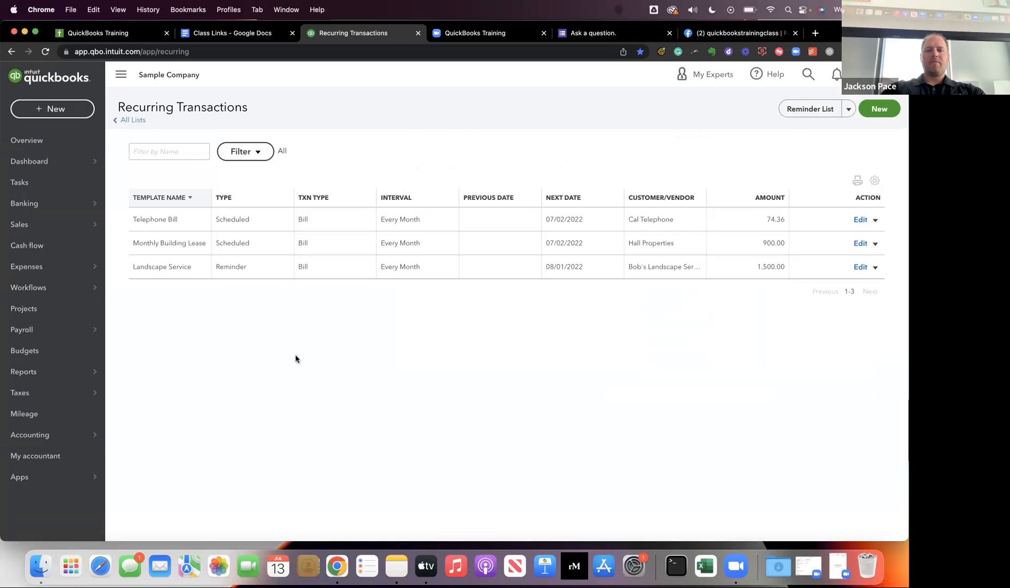
Advance the presentation to the "Star Reports" live demo slide and switch back to the browser.
key(ctrl+Right)
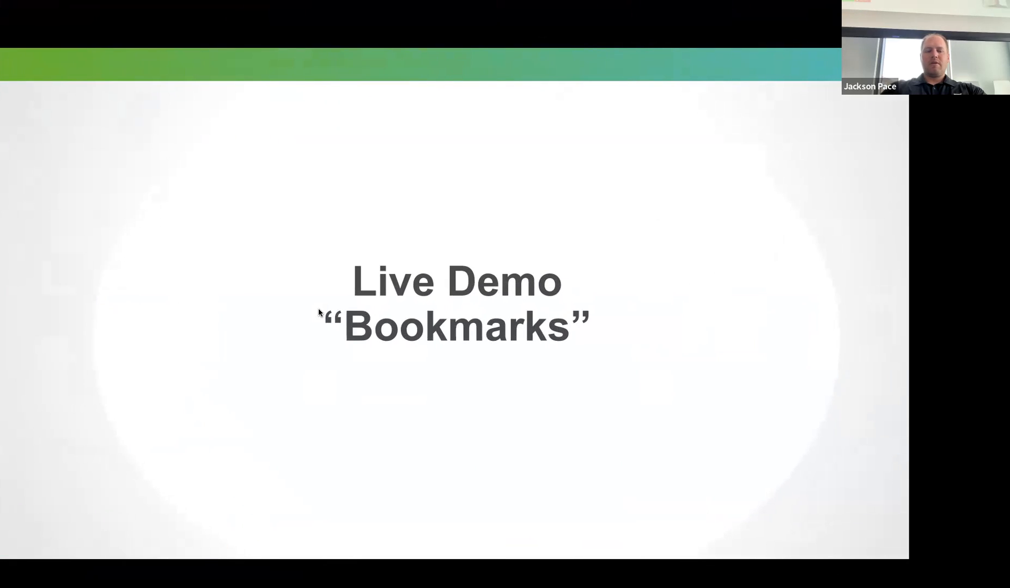
key(Right)
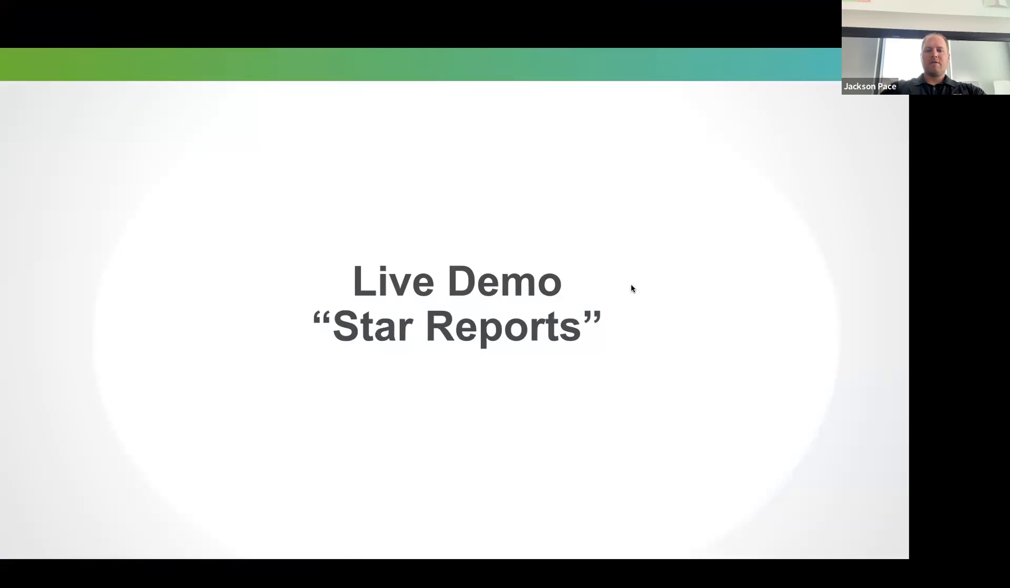
key(ctrl+Left)
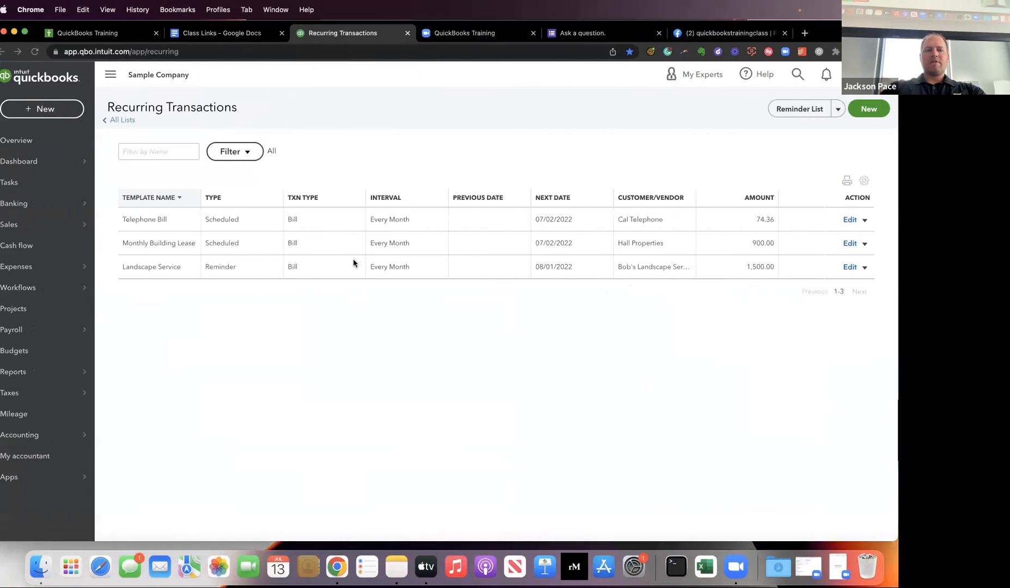
Open the Dashboard and examine the money in, money out and accounting workflows in the Get things done workspace.
click(48, 159)
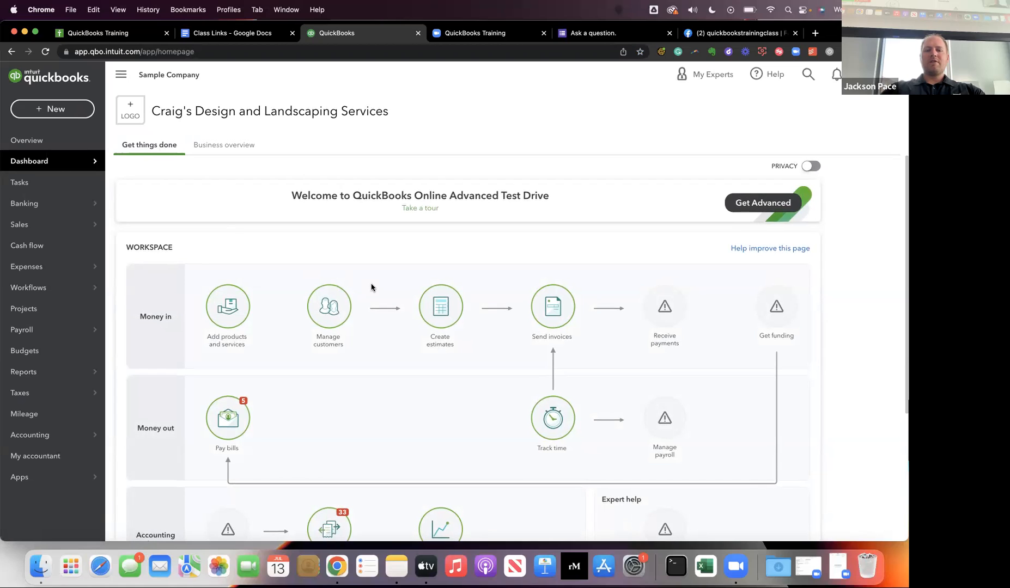
scroll(372, 288, down, 5)
scroll(372, 287, up, 5)
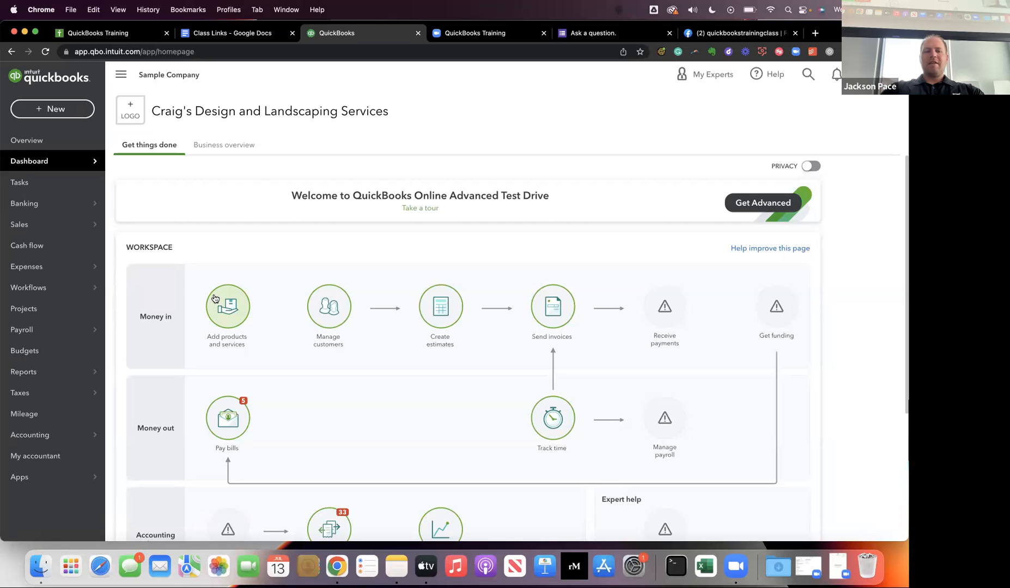
scroll(214, 298, down, 1)
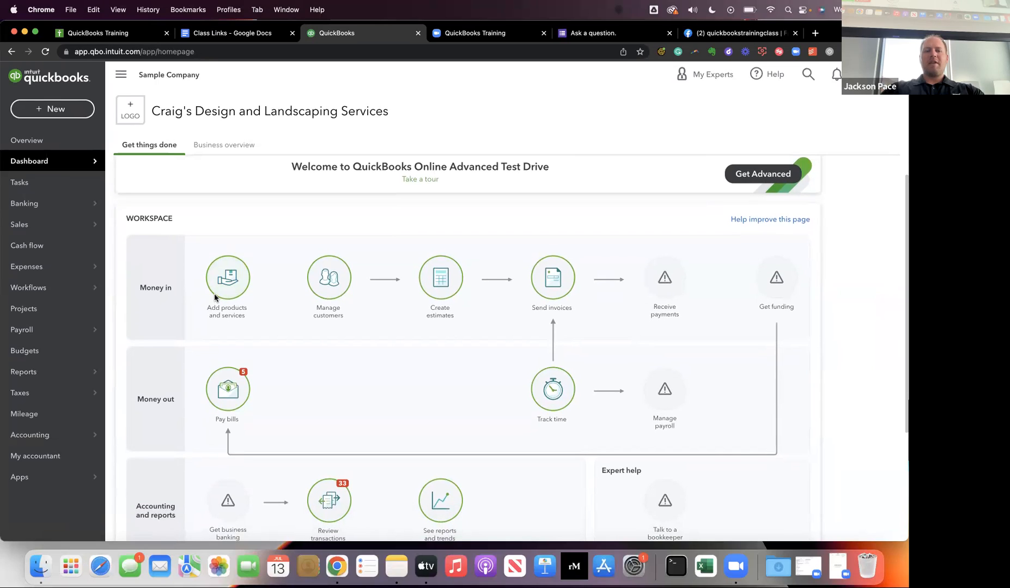
scroll(215, 295, down, 1)
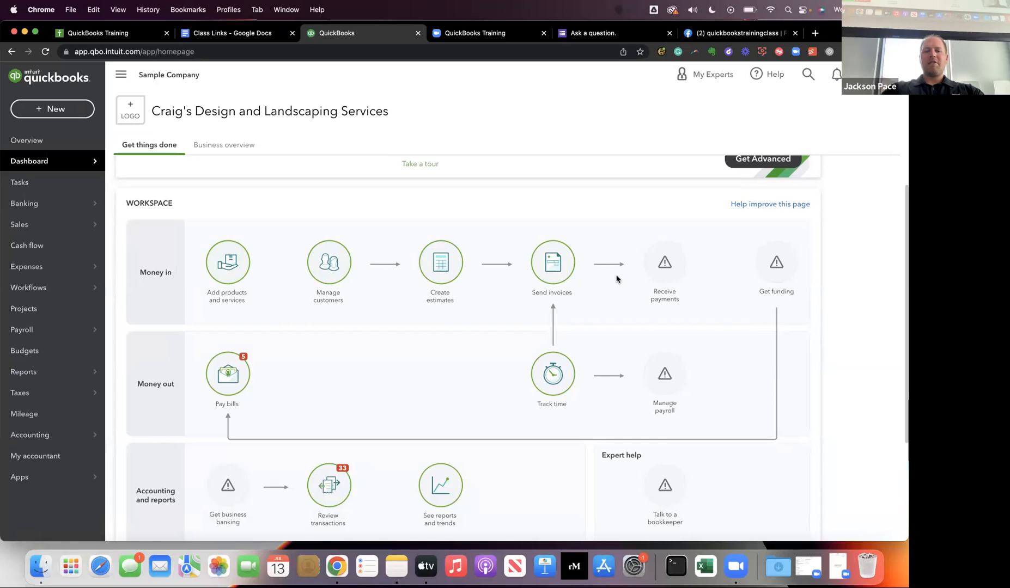
mouse_move(227, 376)
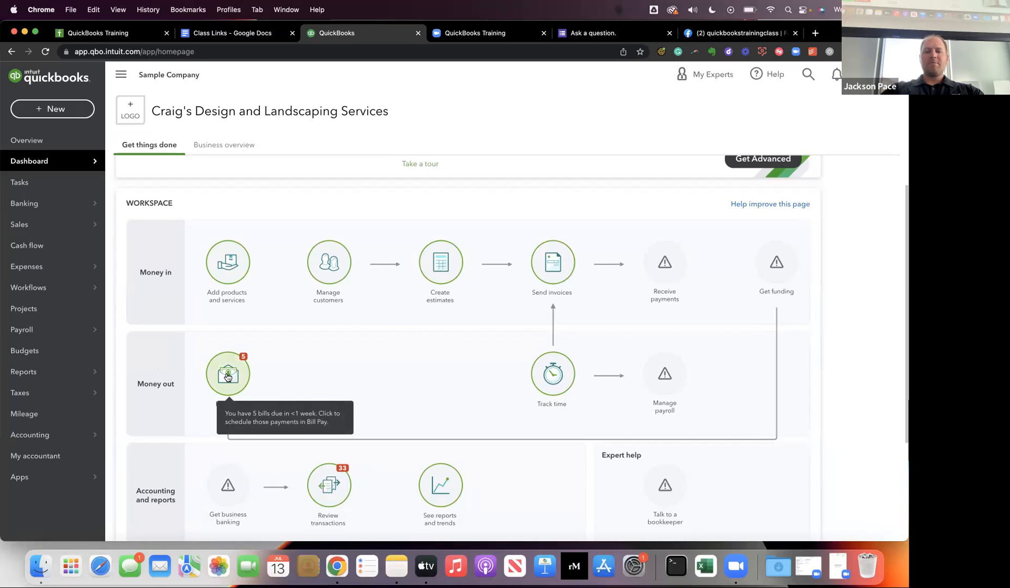
scroll(227, 376, down, 5)
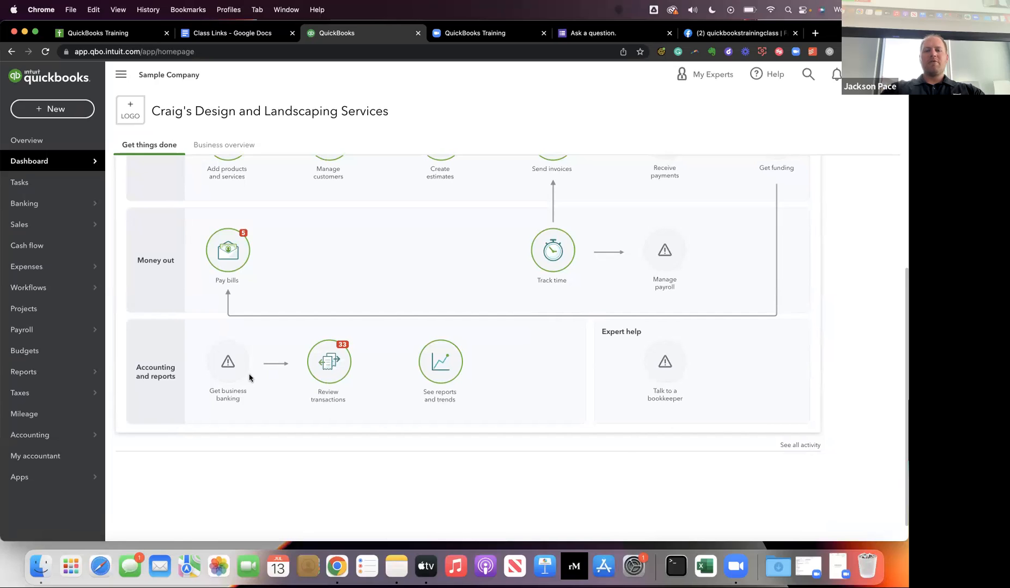
scroll(349, 326, up, 7)
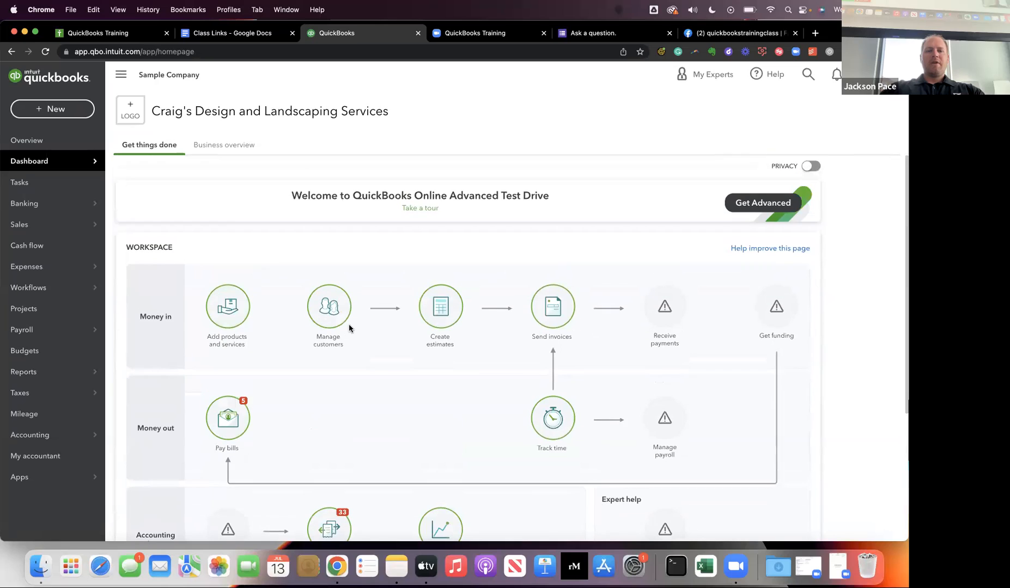
Open the Dashboard's Business overview and look over its financial summary cards.
click(223, 146)
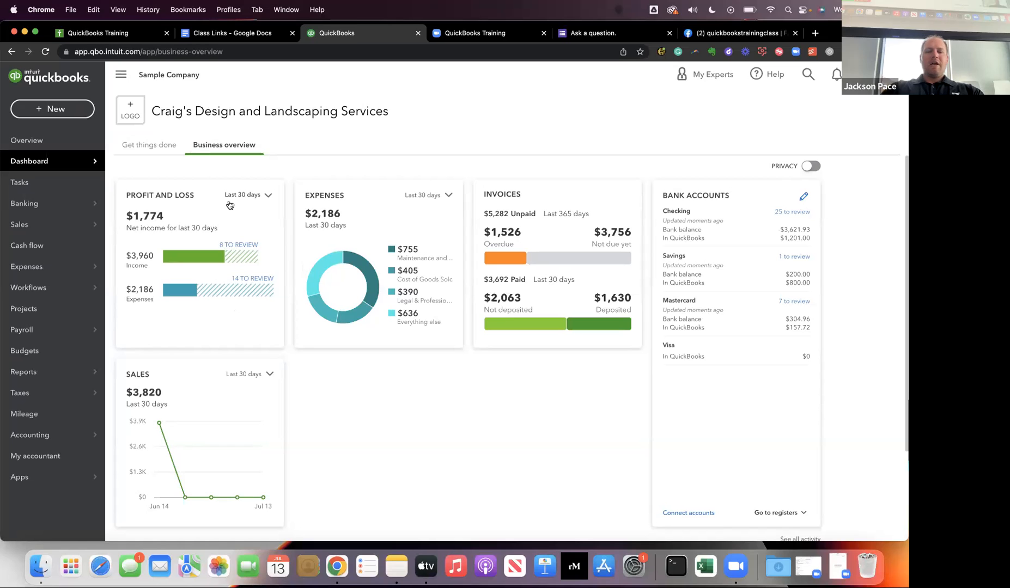
scroll(230, 205, down, 3)
scroll(228, 201, up, 3)
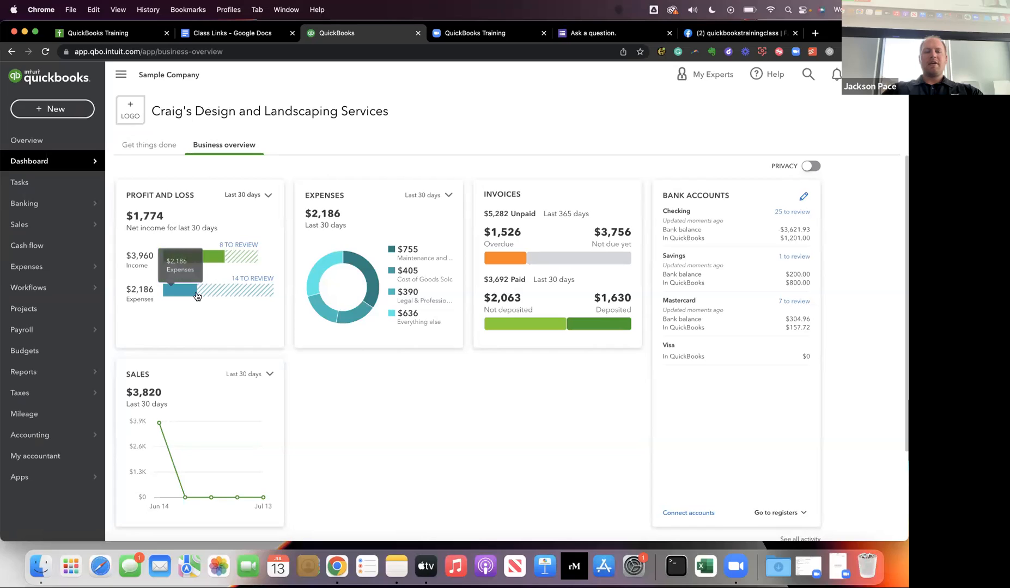
View the Profit and Loss card for this year, last year and this month, and set its period back to This year.
click(270, 196)
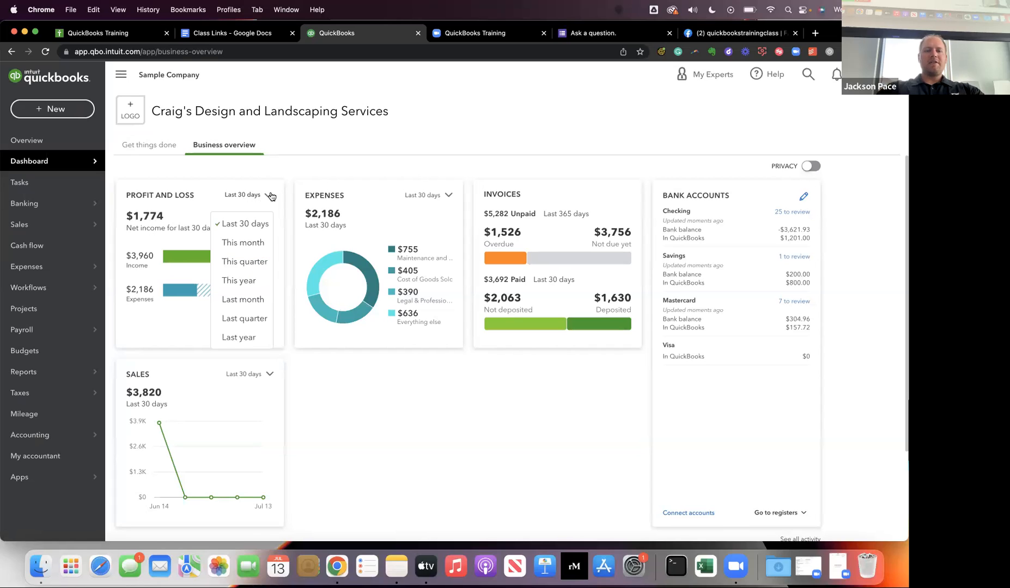
click(234, 281)
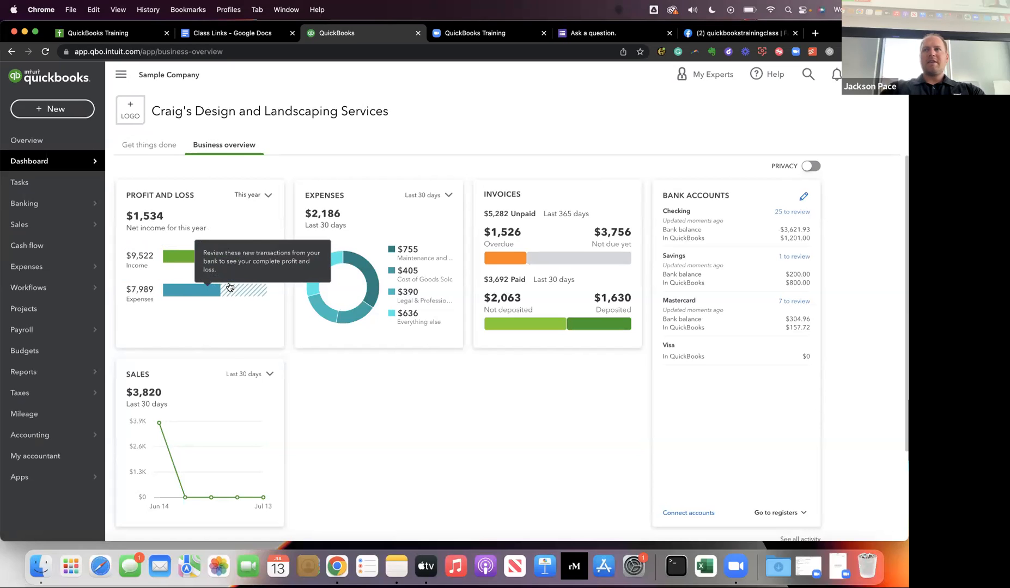
click(263, 197)
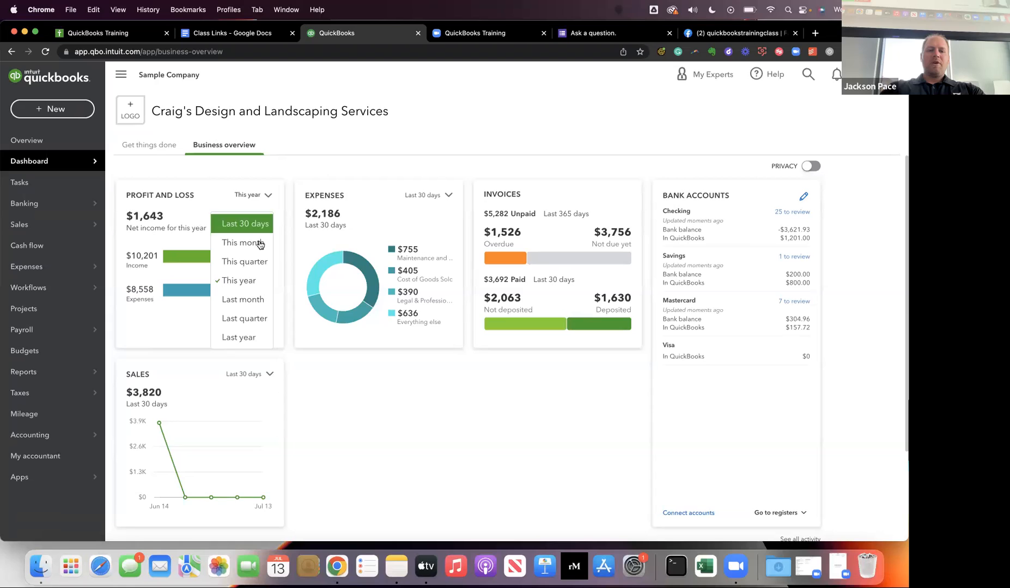
click(256, 330)
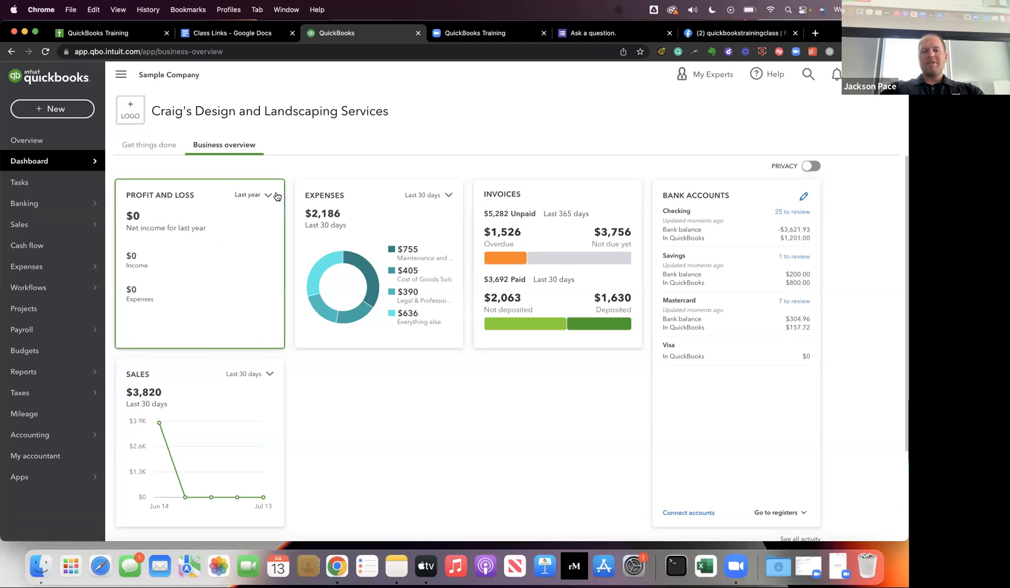
click(263, 197)
click(260, 241)
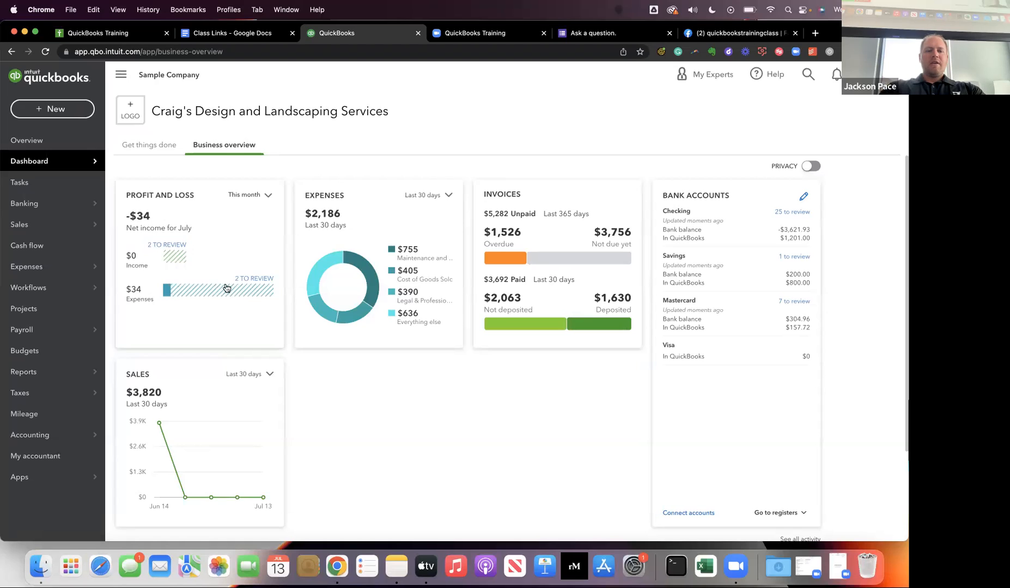
click(261, 199)
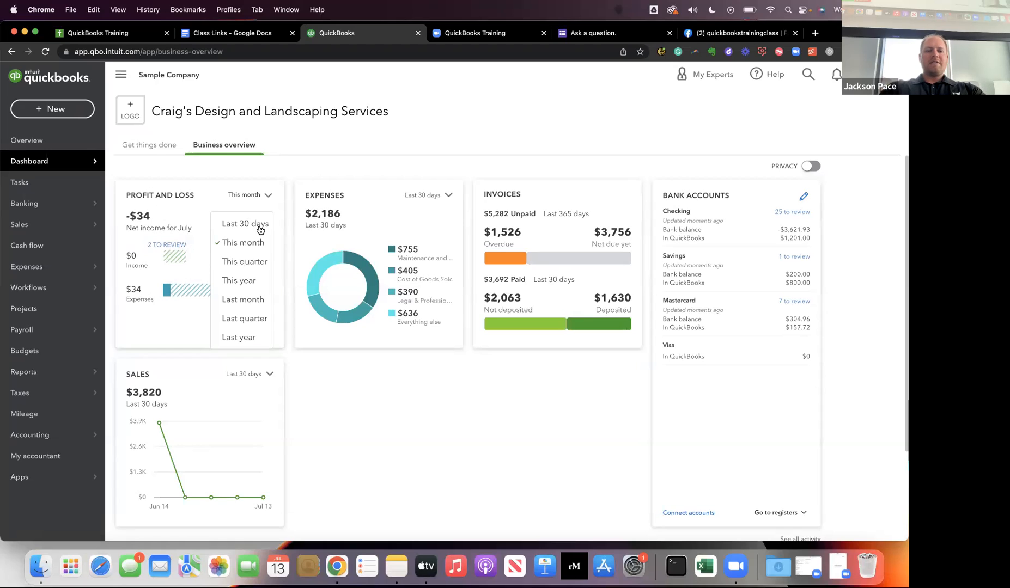
click(258, 279)
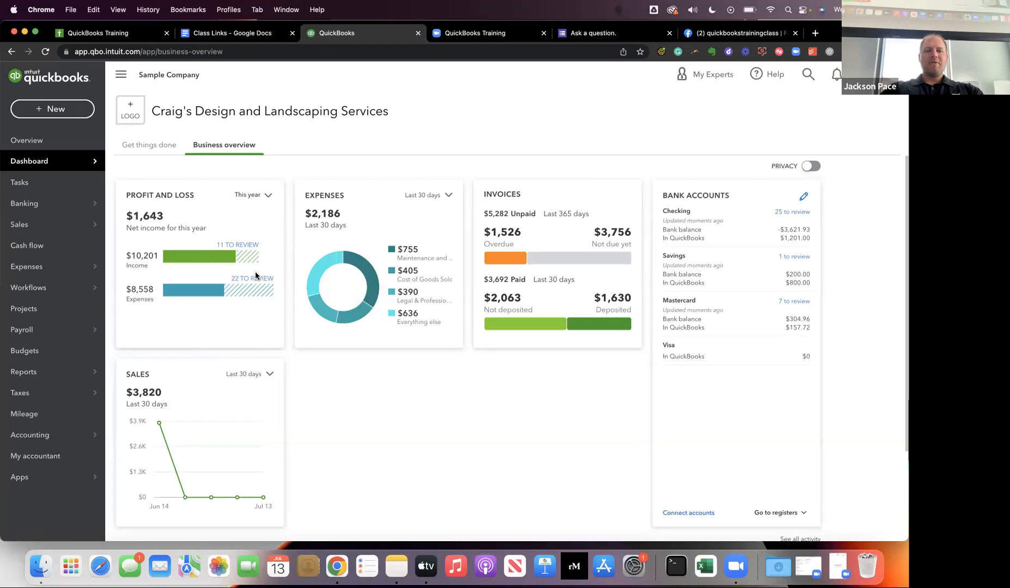
Open the income transactions awaiting review from the Profit and Loss card, dismiss the bank connection message, and look over the Checking review list.
mouse_move(163, 261)
mouse_move(245, 258)
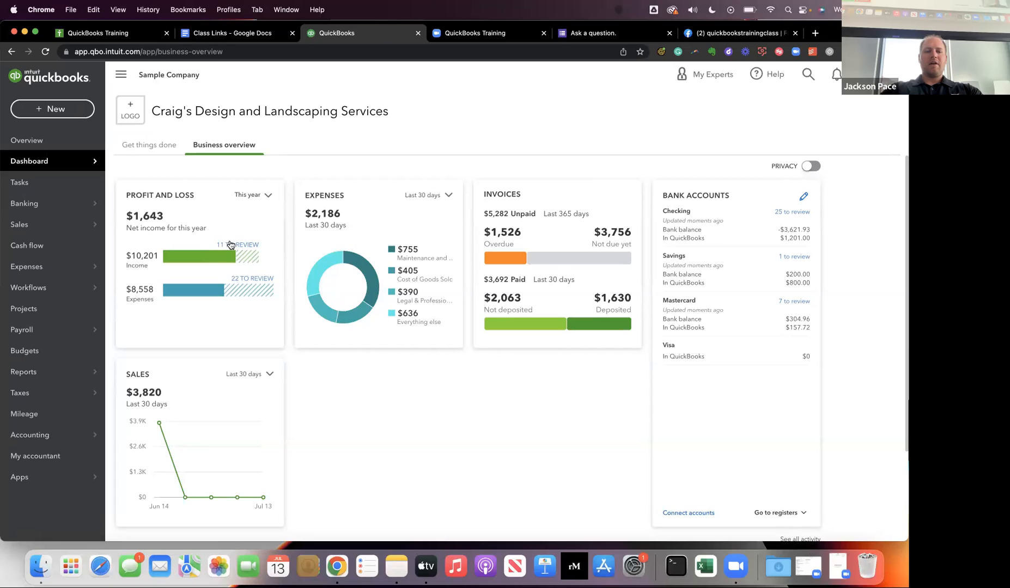
click(230, 244)
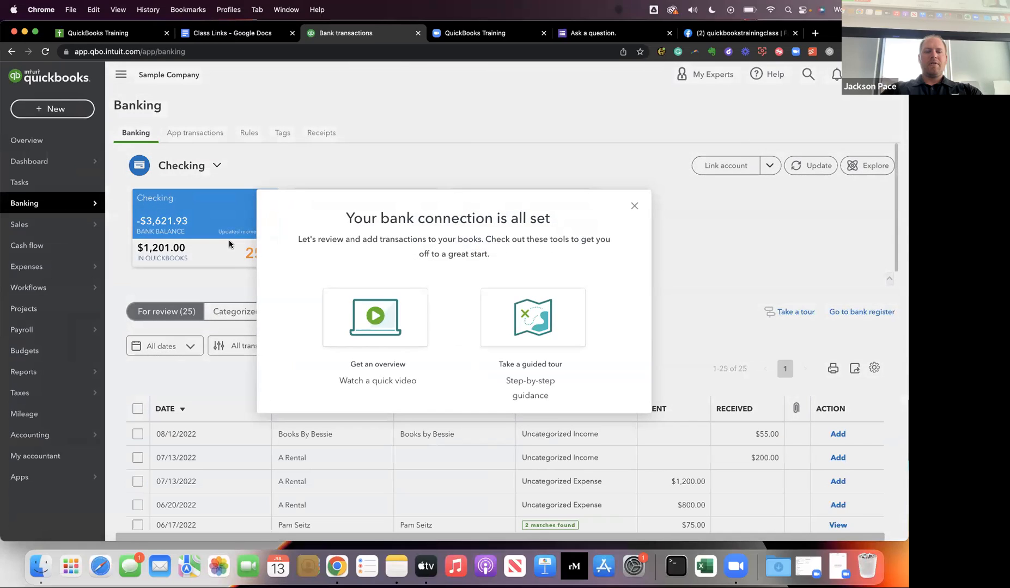
click(634, 206)
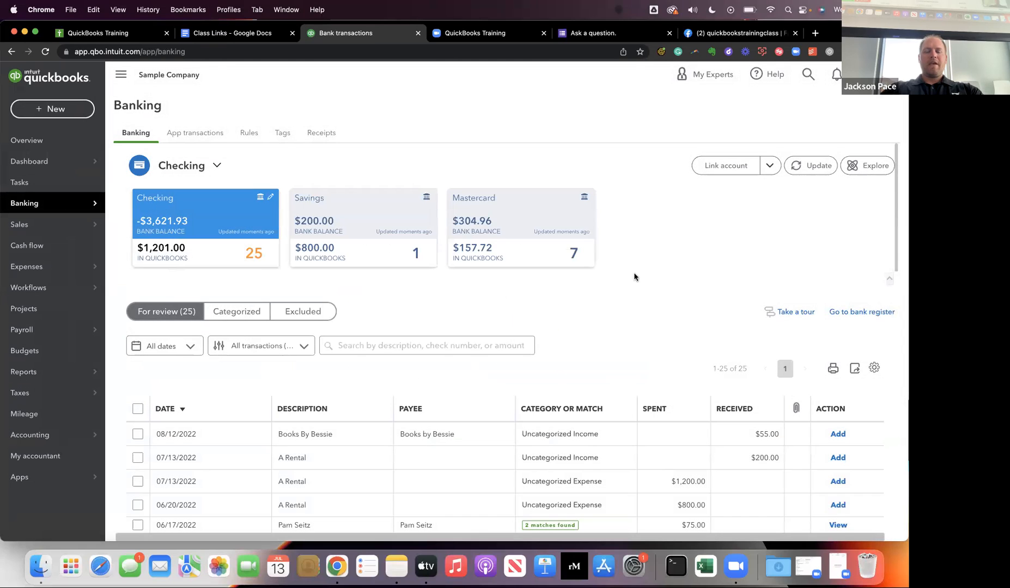
scroll(634, 277, down, 15)
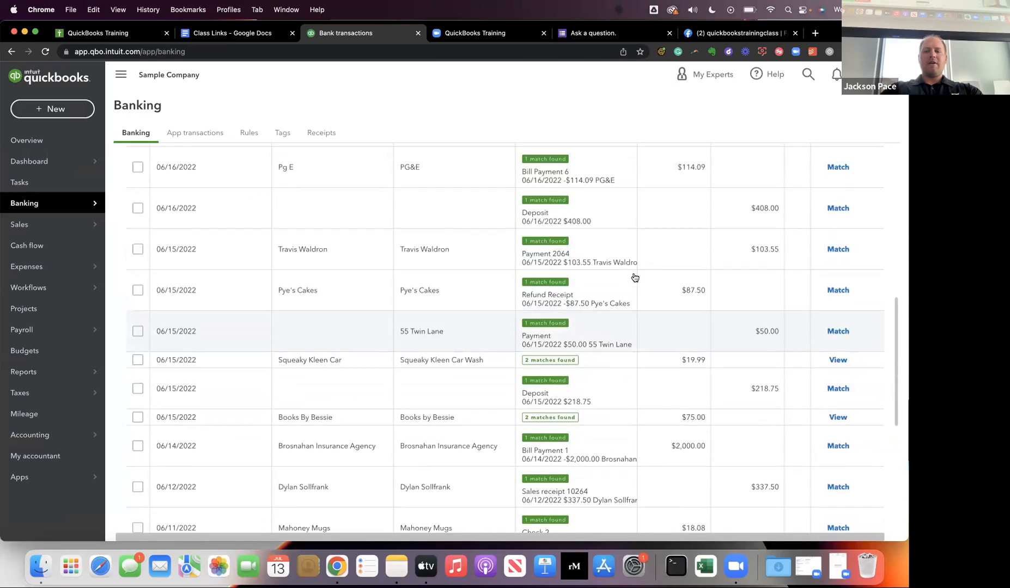
scroll(634, 277, up, 6)
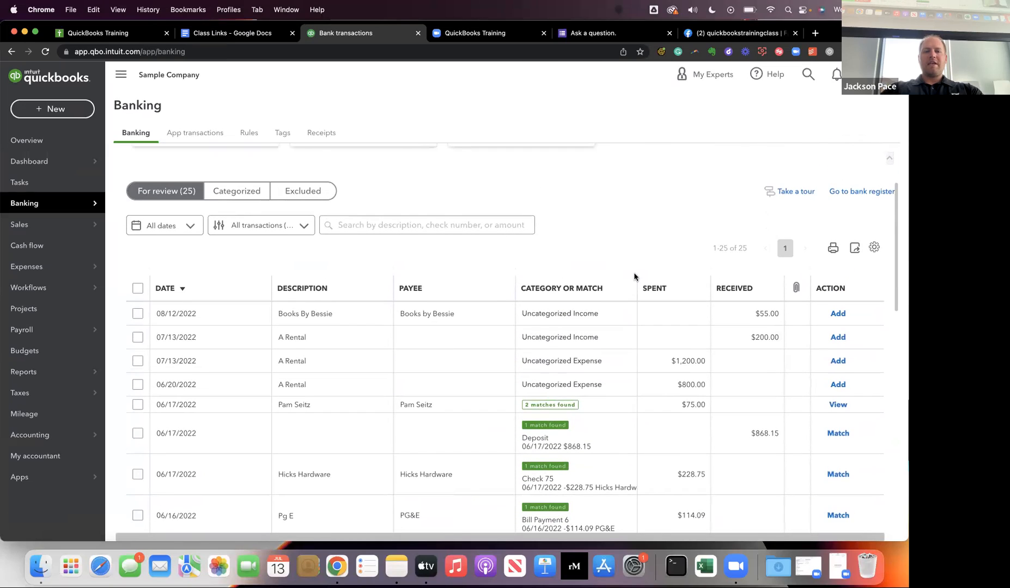
scroll(634, 277, up, 2)
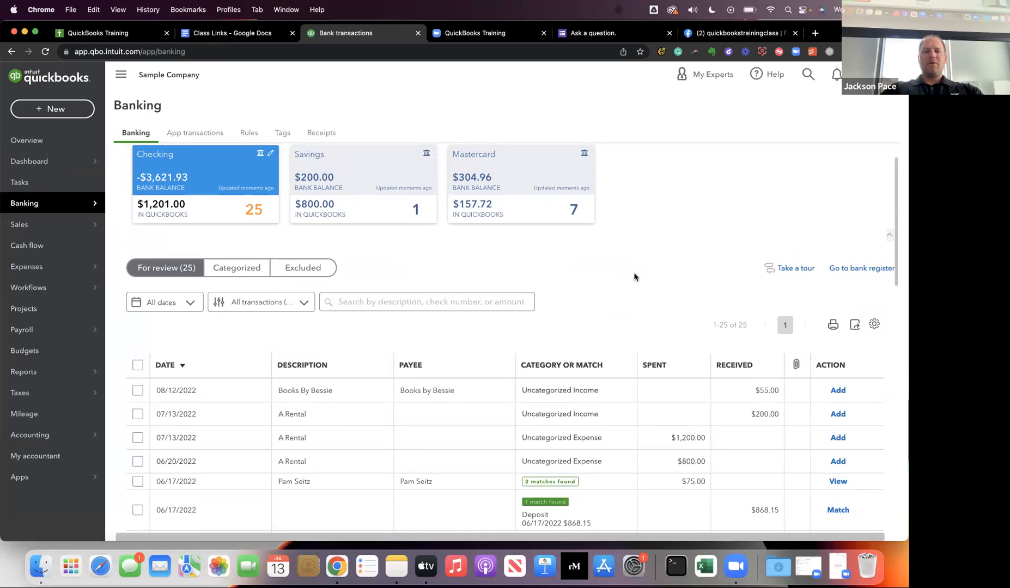
scroll(542, 245, up, 1)
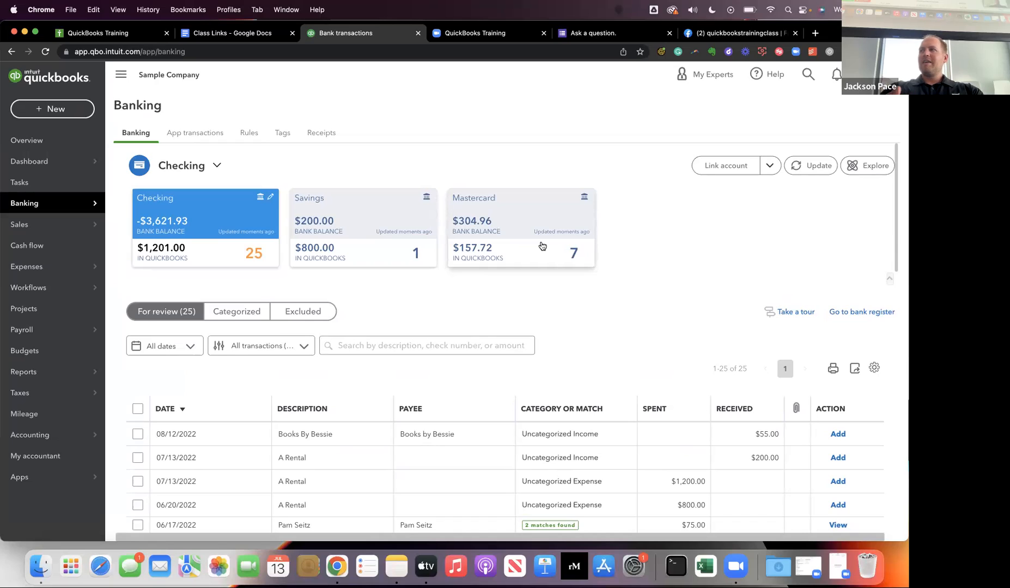
Return to the Dashboard's Business overview and inspect the income and expense bars on the Profit and Loss card.
mouse_move(31, 205)
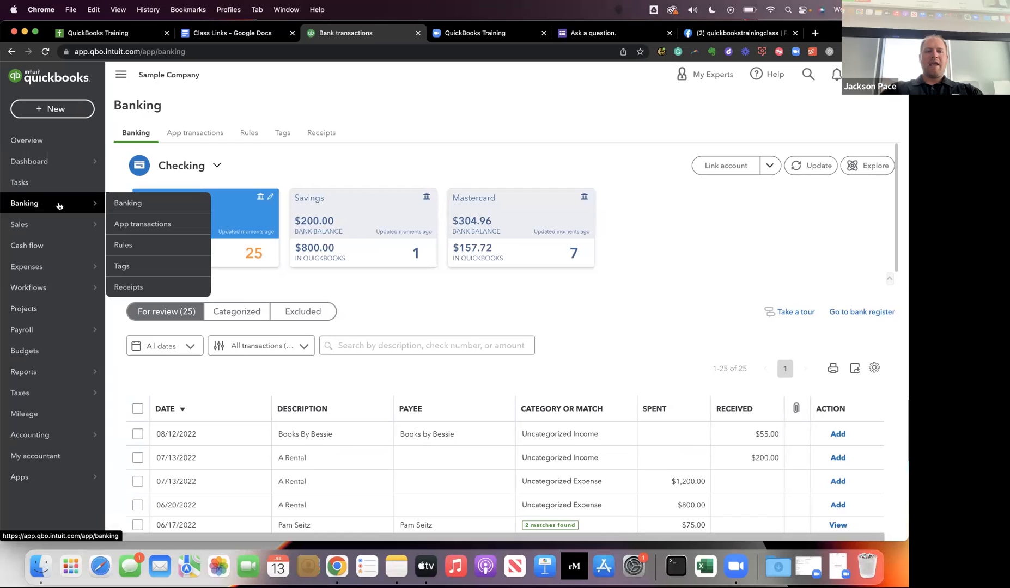
click(24, 161)
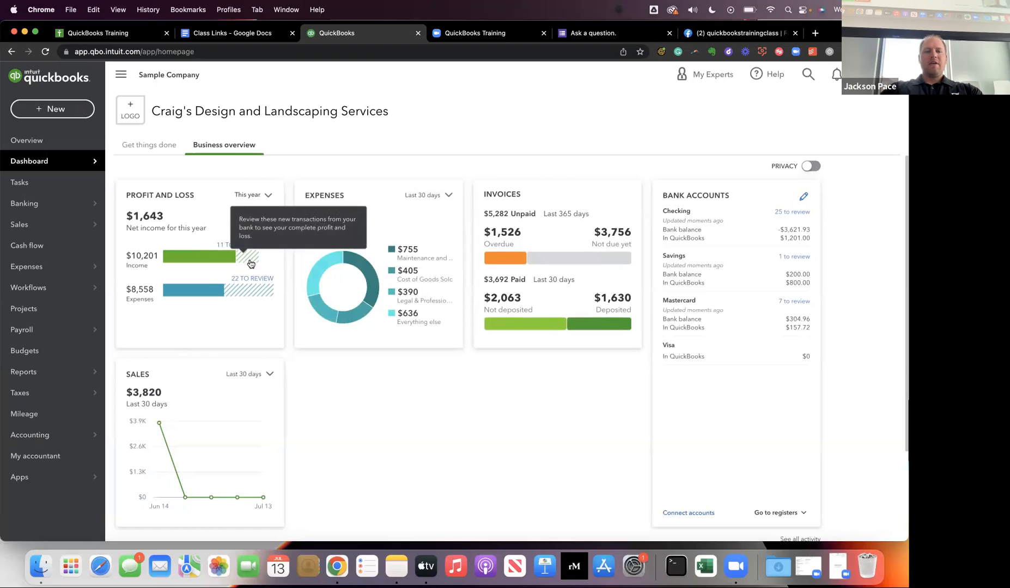
mouse_move(256, 296)
mouse_move(194, 259)
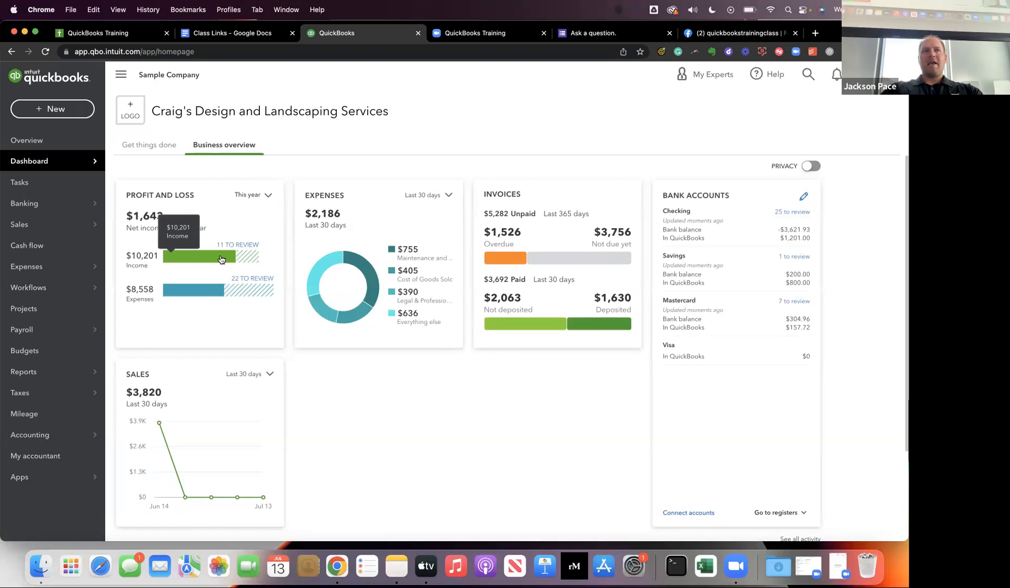
mouse_move(247, 262)
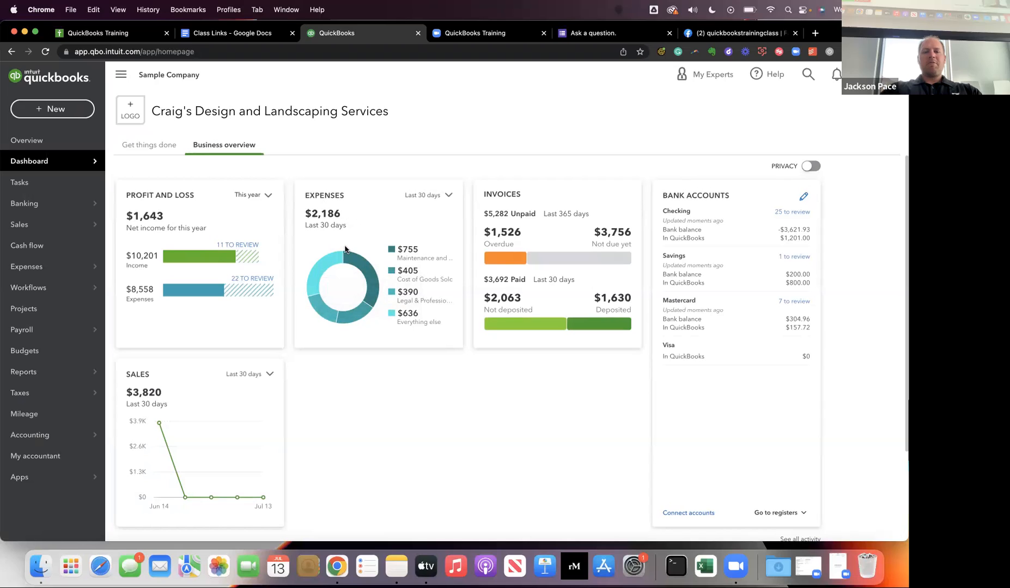
Inspect the slices of the Expenses chart and open the transaction report for Legal & Professional Fees.
mouse_move(340, 260)
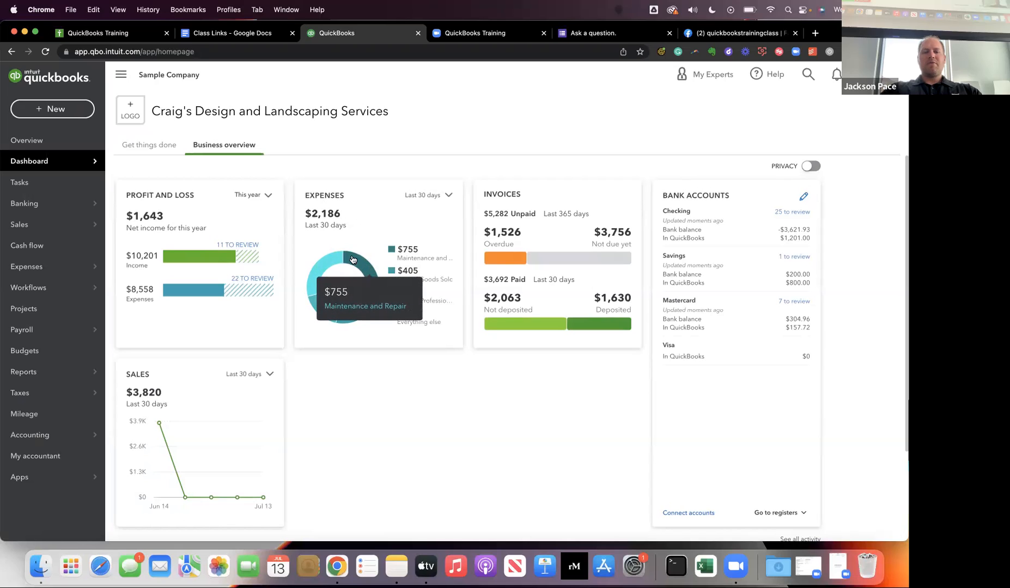
mouse_move(322, 317)
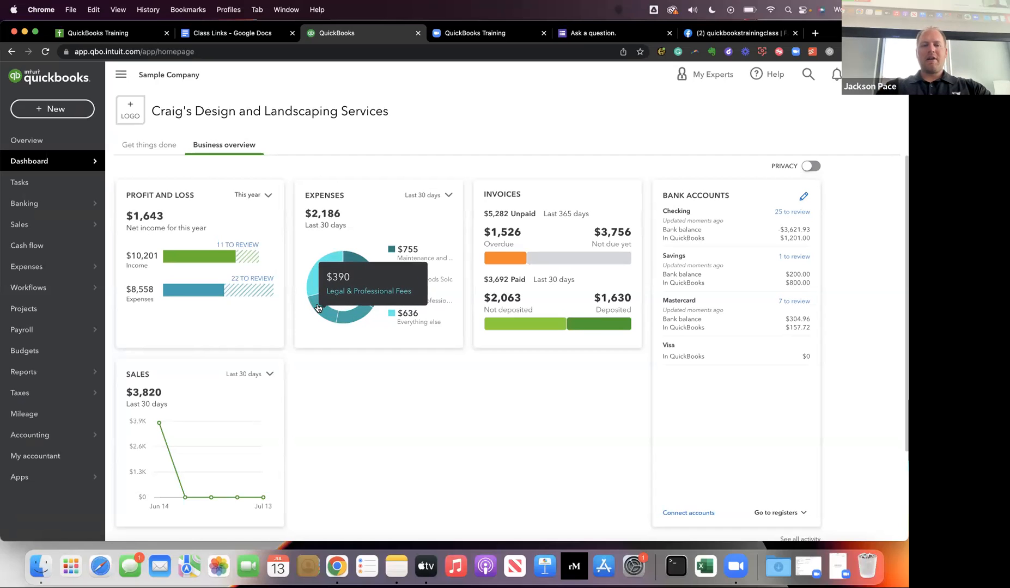
click(317, 307)
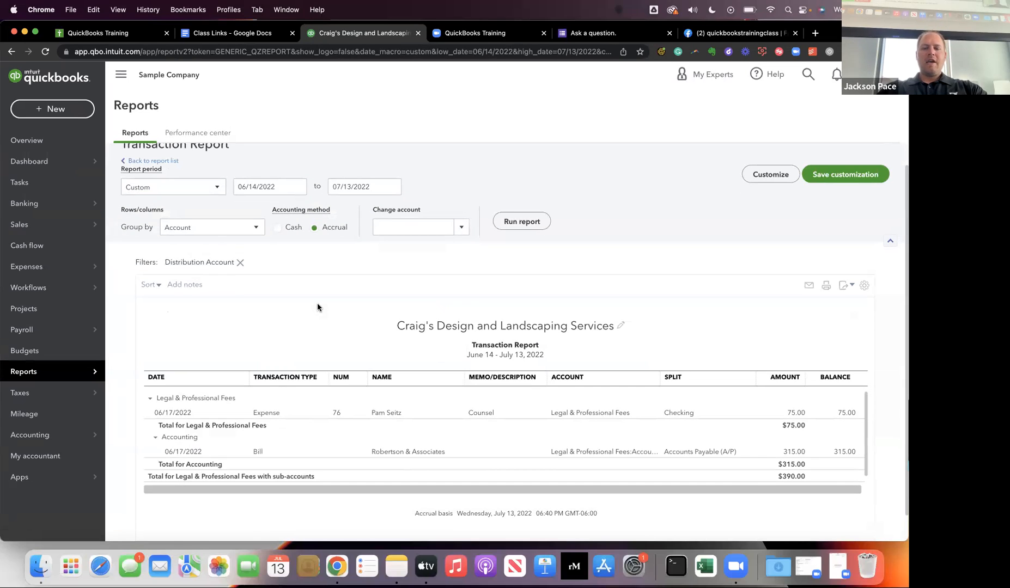
Look over the Legal & Professional Fees transaction report, go back to the report list, and return to the Dashboard's Business overview.
scroll(317, 308, down, 1)
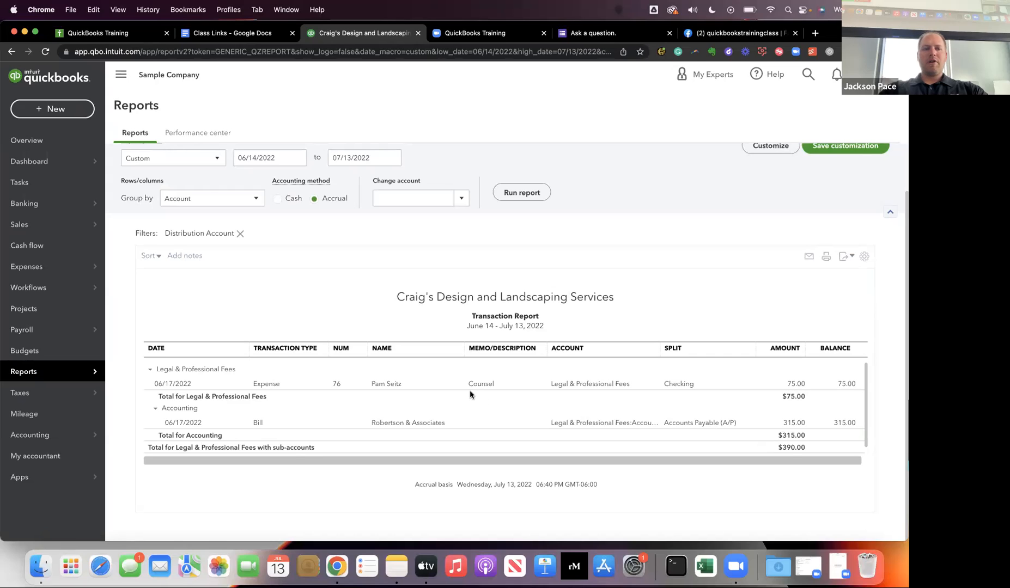
scroll(157, 301, up, 2)
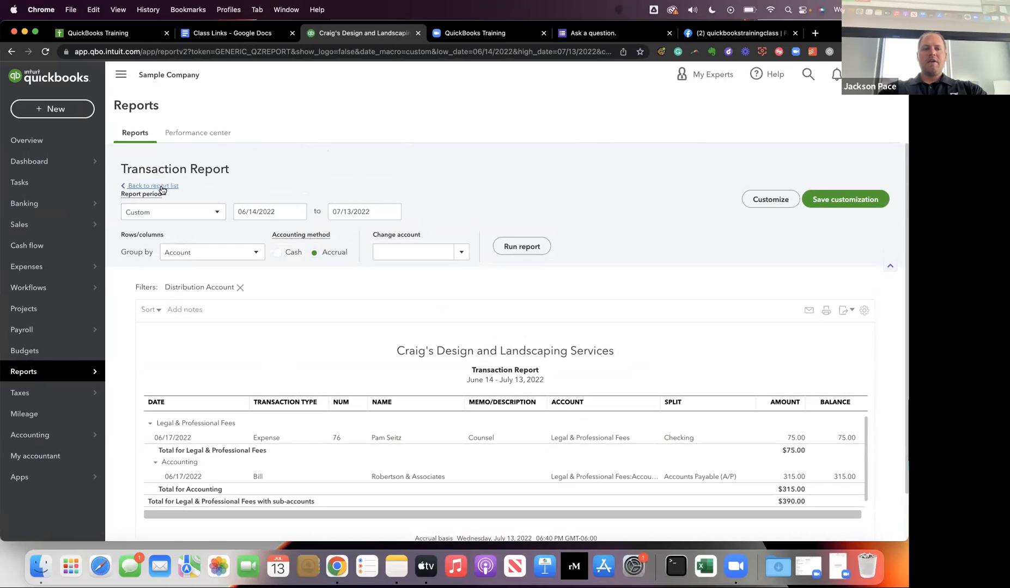
click(161, 187)
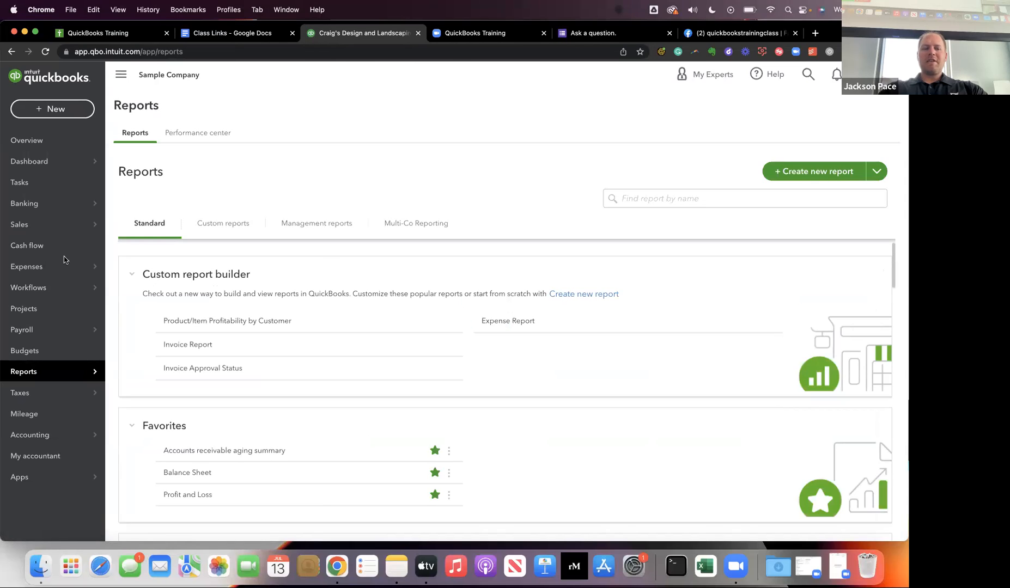
mouse_move(70, 168)
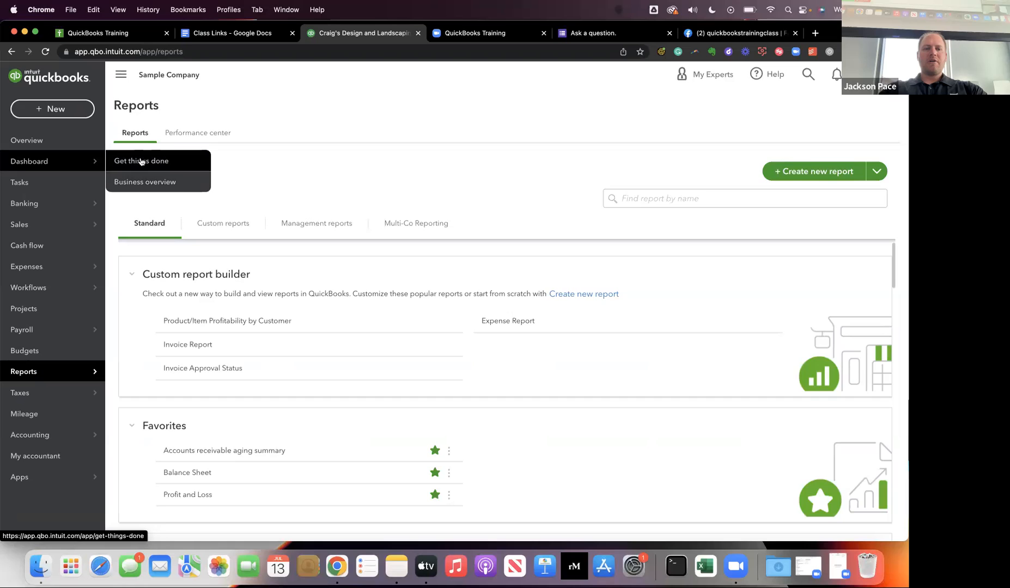
click(39, 161)
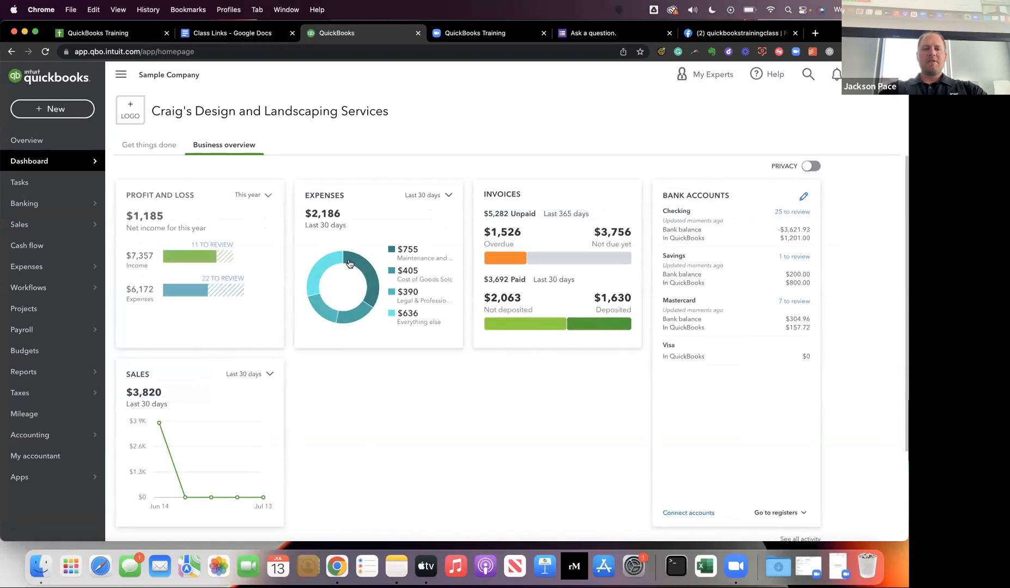
Reopen the Legal & Professional Fees report from the Expenses chart and open its $75.00 Counsel expense.
mouse_move(327, 313)
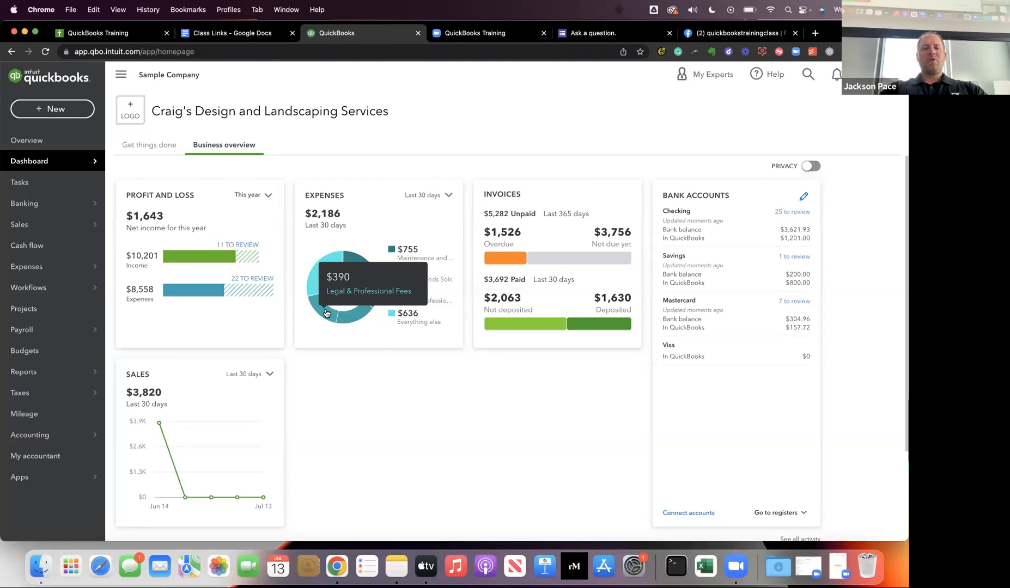
click(326, 312)
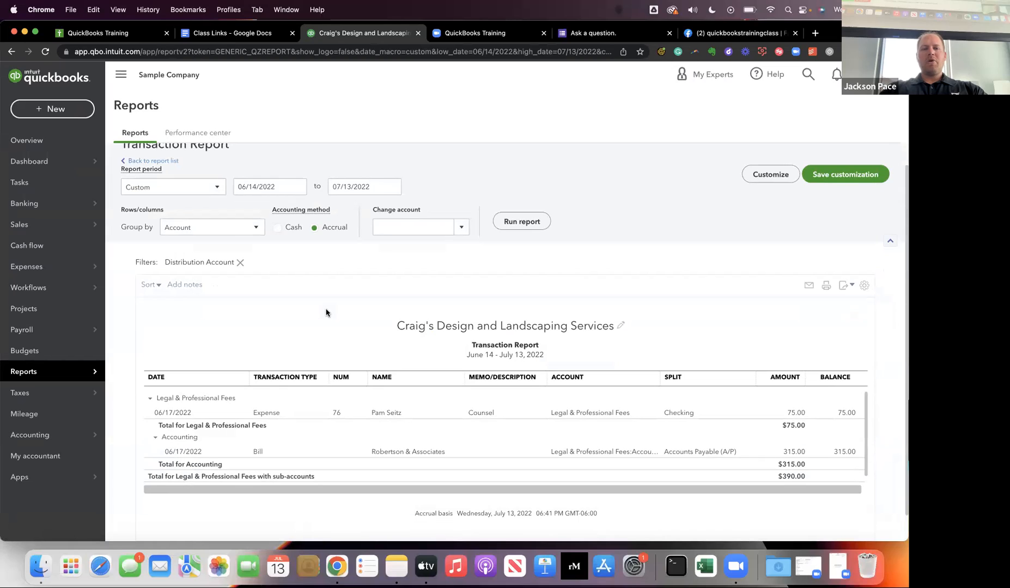
scroll(326, 312, down, 1)
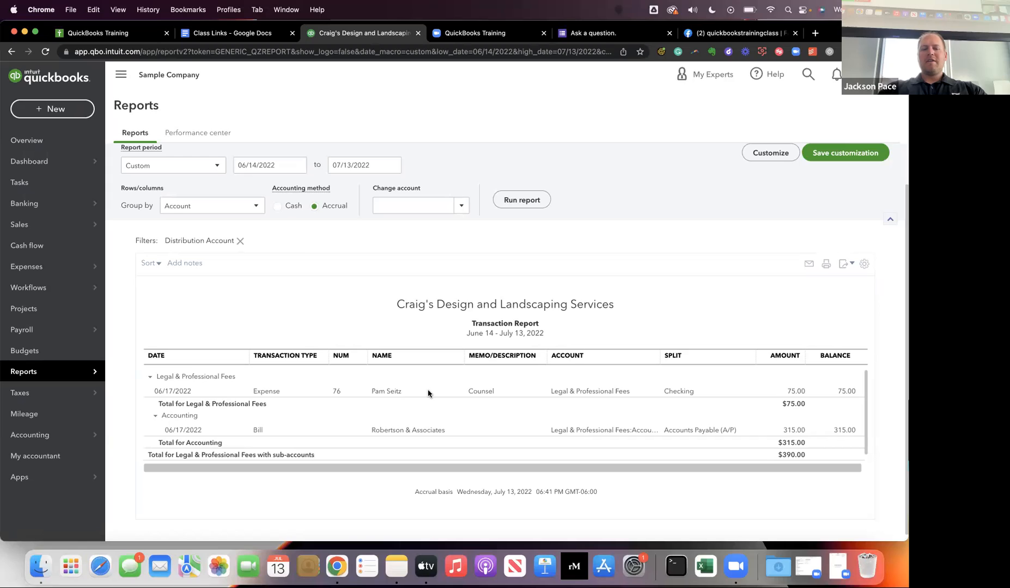
click(585, 392)
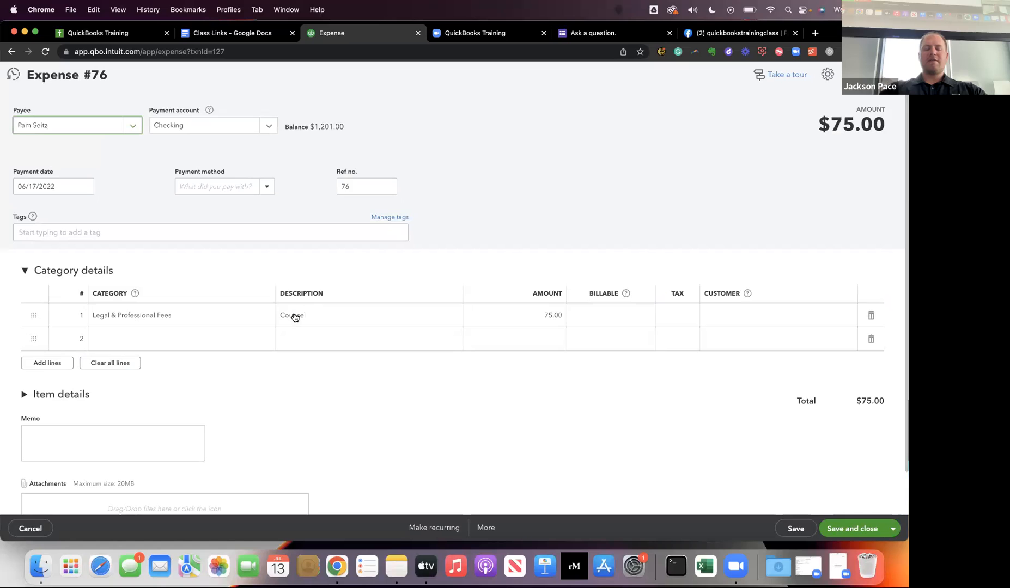
Change the Counsel line's category to Job Expenses:Permits, and save and close the expense.
click(139, 321)
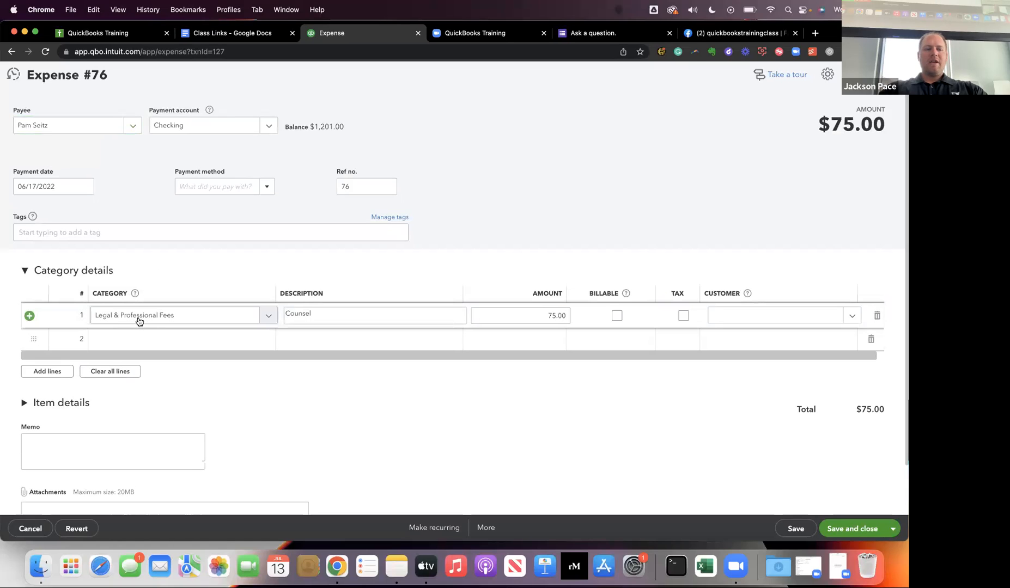
click(267, 320)
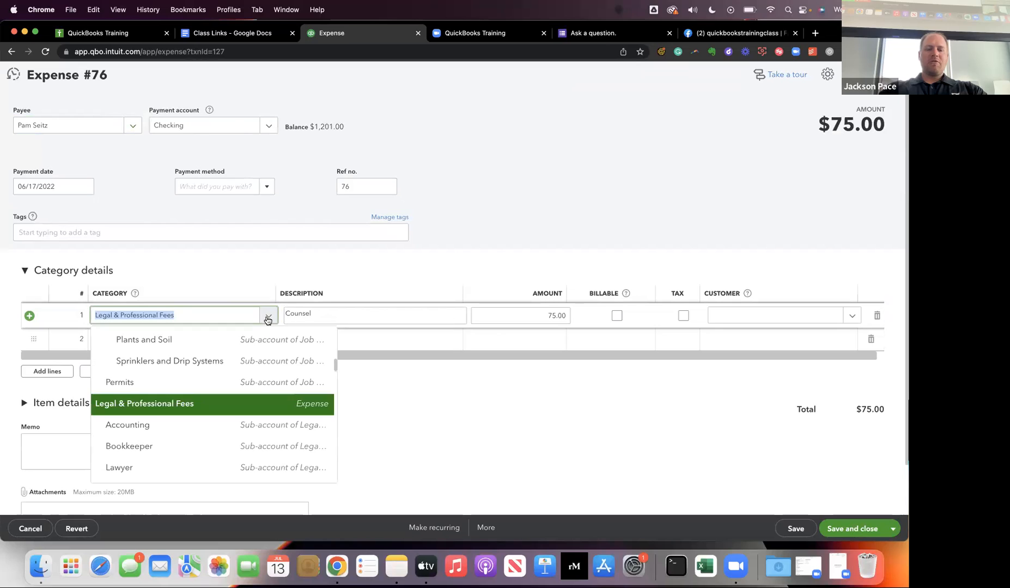
scroll(244, 364, up, 1)
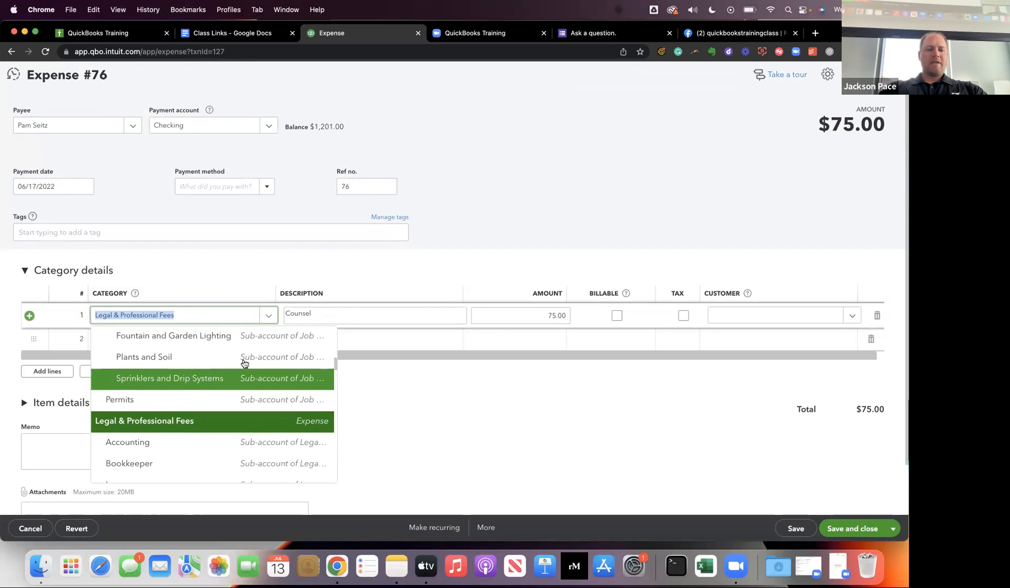
click(227, 407)
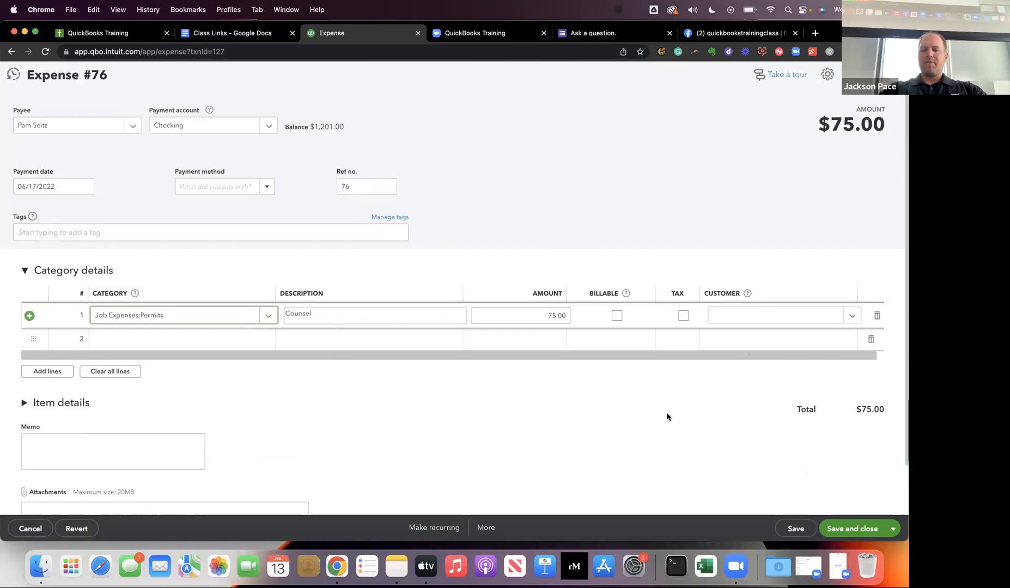
click(843, 533)
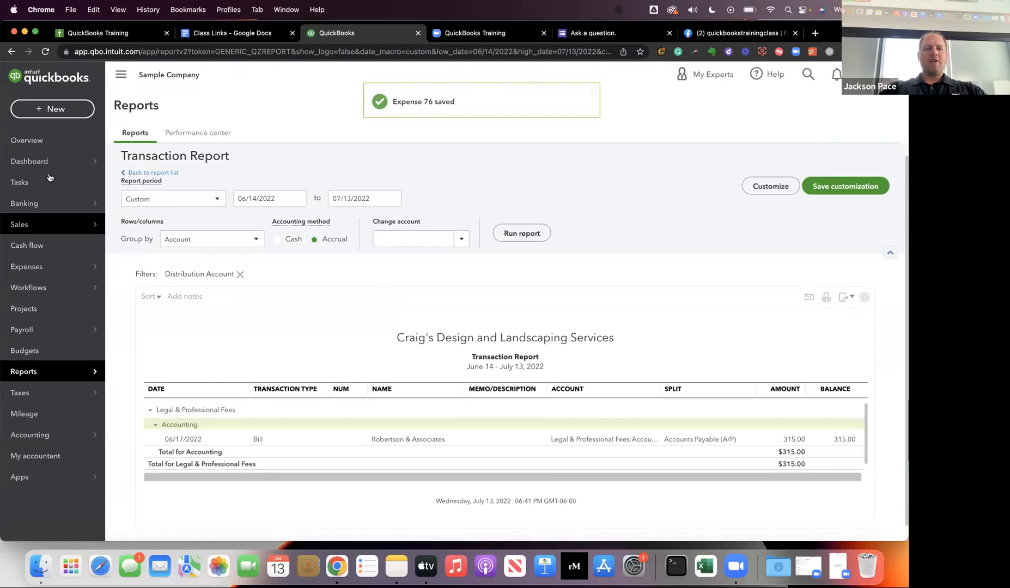
Recheck the Expenses chart on the Dashboard's Business overview, and open the invoice list from the overdue amount to look through it.
click(41, 161)
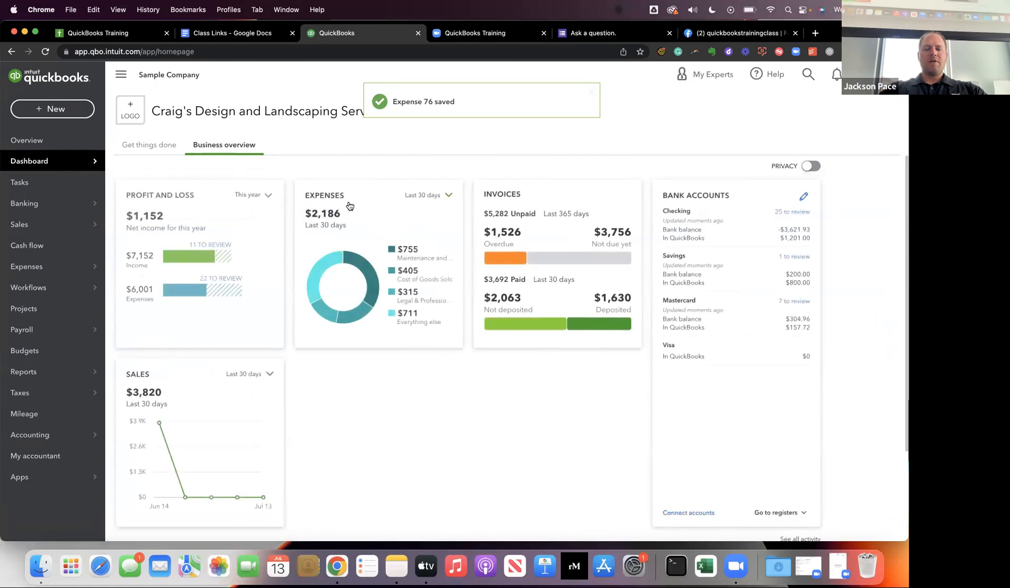
mouse_move(326, 315)
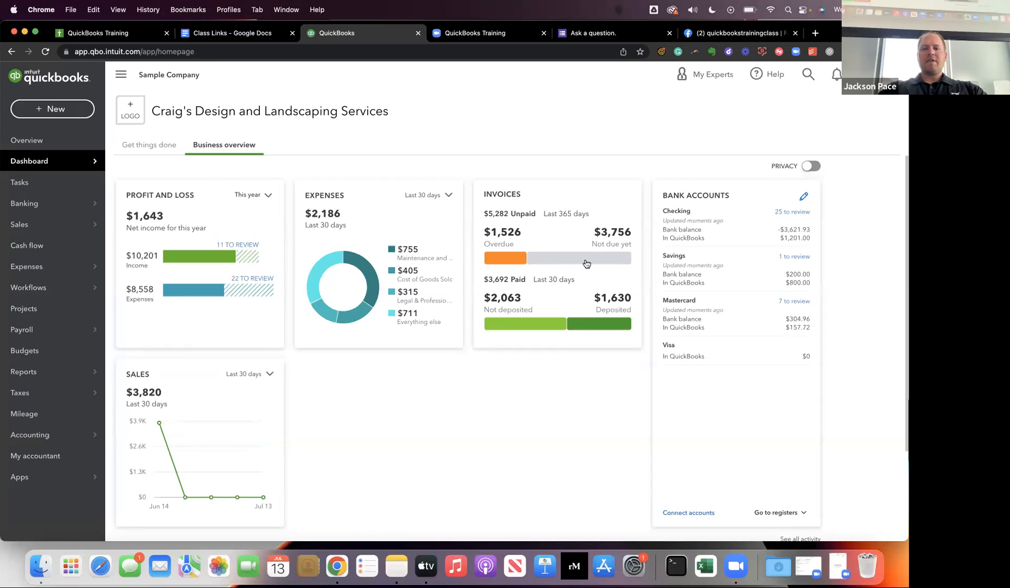
click(505, 259)
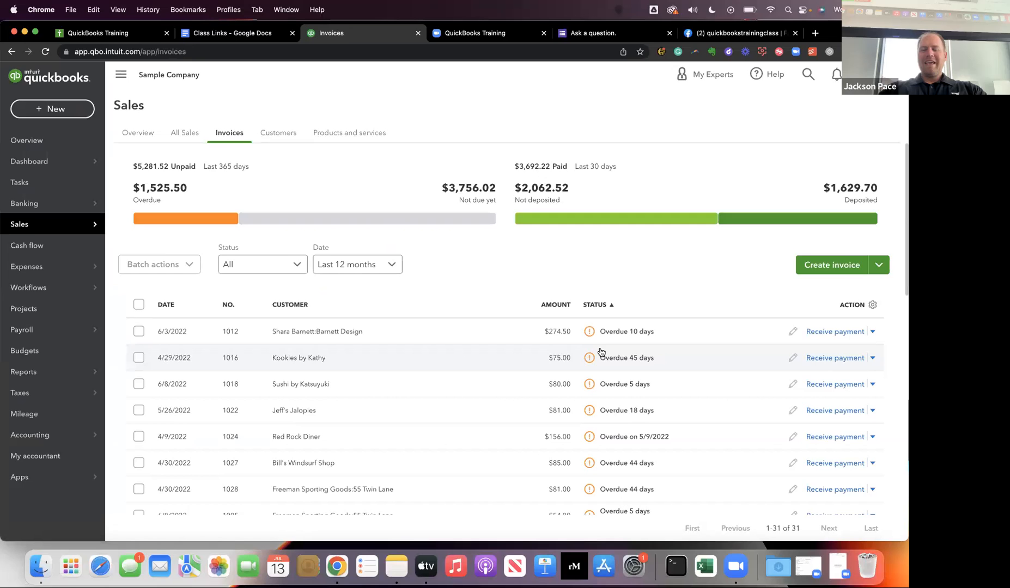
scroll(601, 352, down, 3)
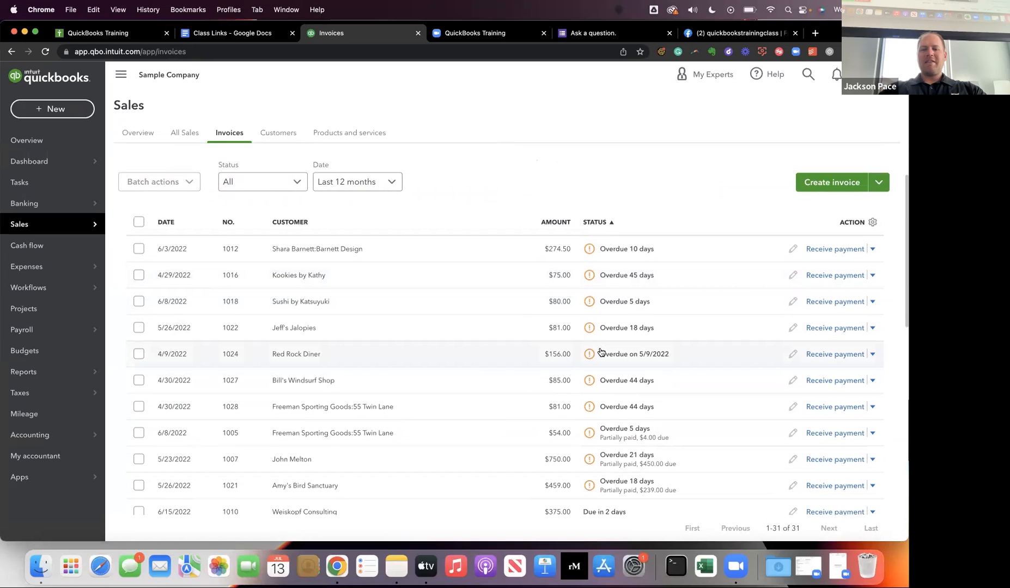
scroll(601, 351, down, 4)
scroll(600, 352, up, 1)
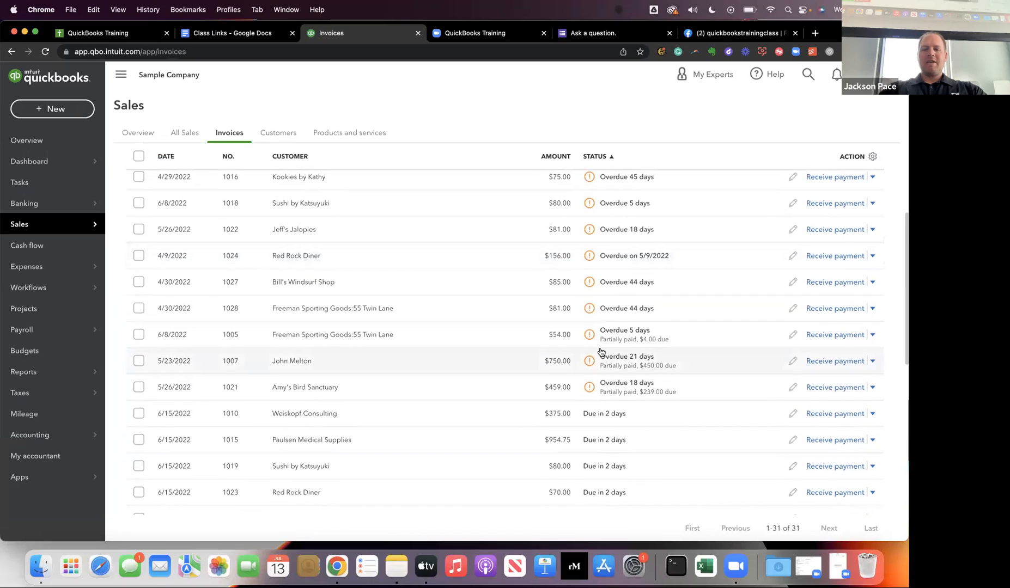
scroll(605, 394, up, 3)
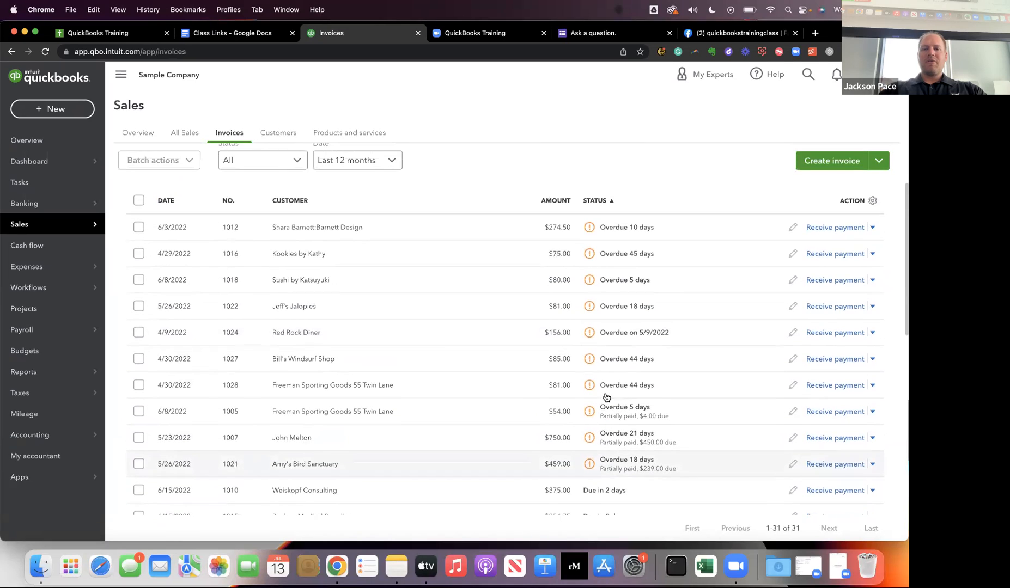
Sort the invoice list by status in ascending order, look it over, and return to the Dashboard.
click(601, 201)
click(601, 201)
scroll(607, 237, down, 1)
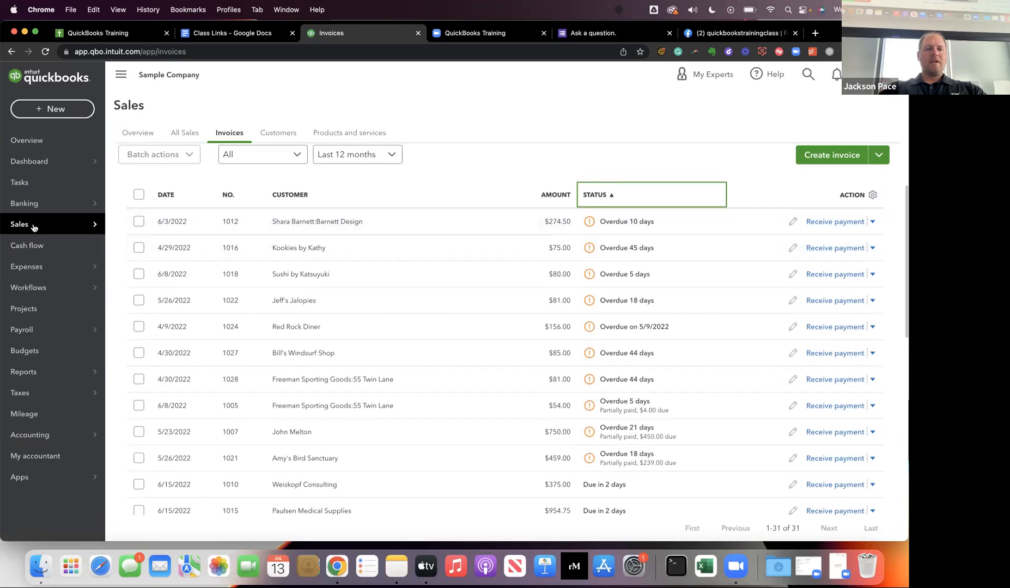
mouse_move(43, 168)
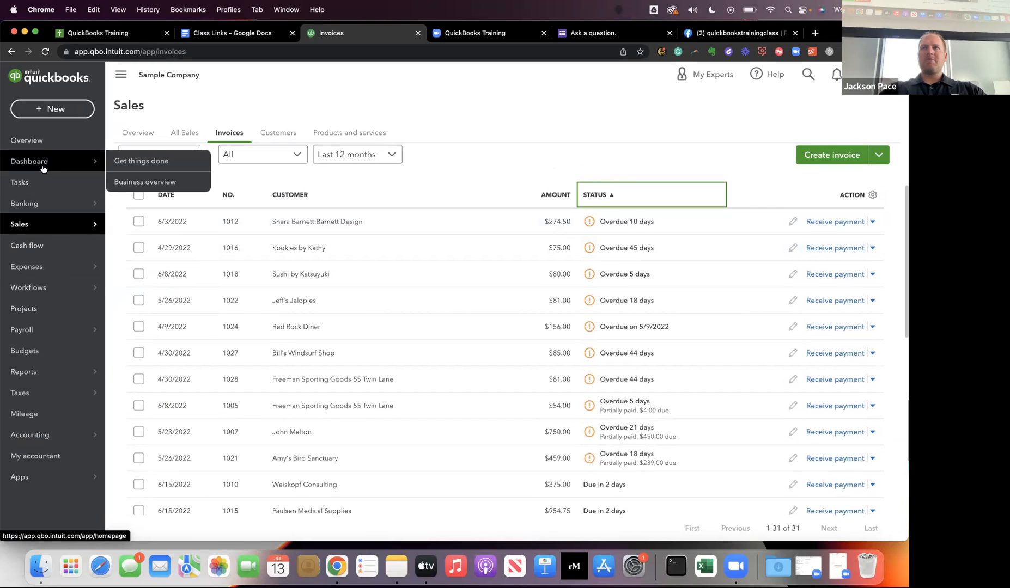
click(54, 169)
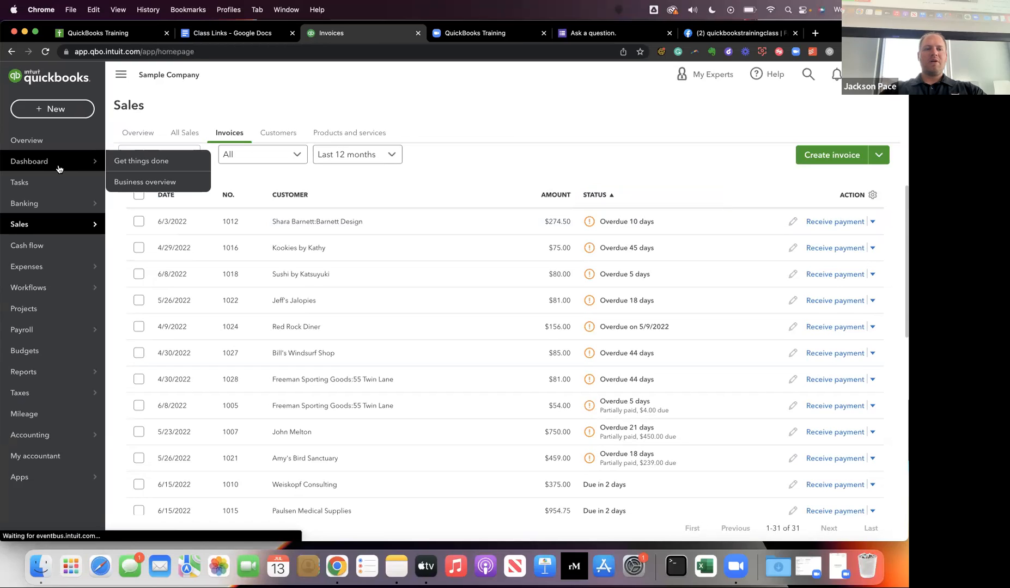
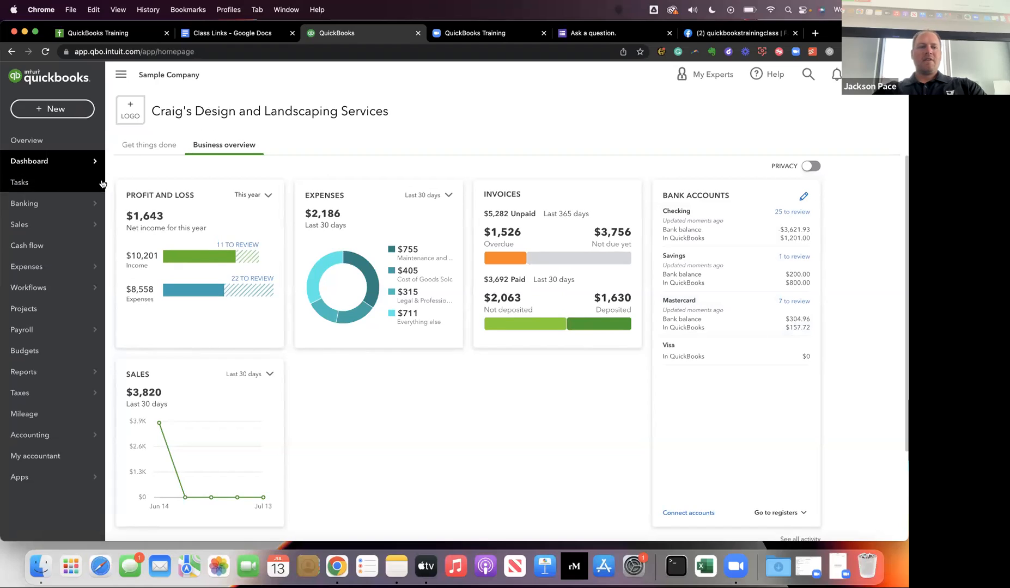
Check the order of the account cards on the Banking page and return to the Dashboard.
mouse_move(65, 208)
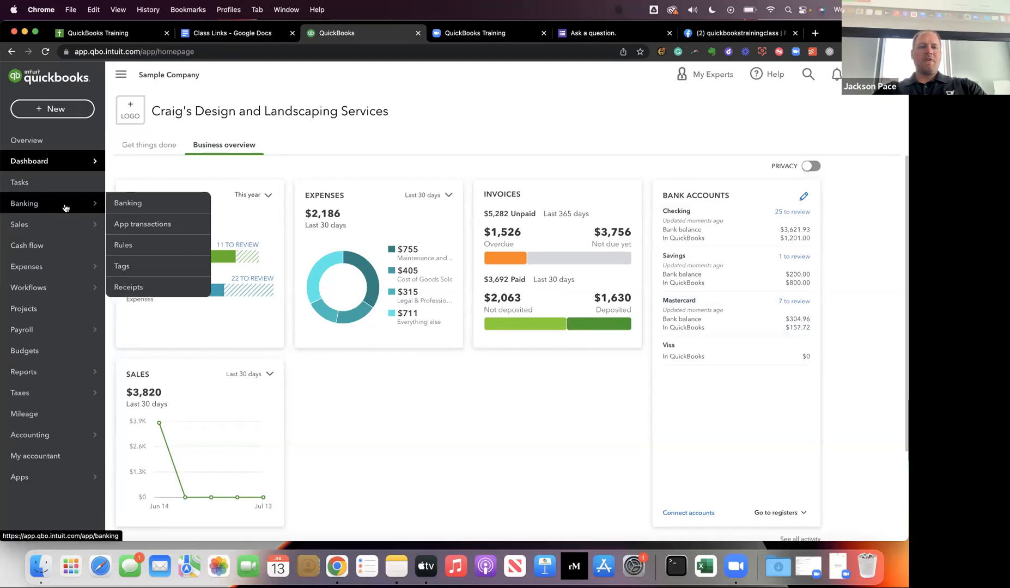
click(127, 203)
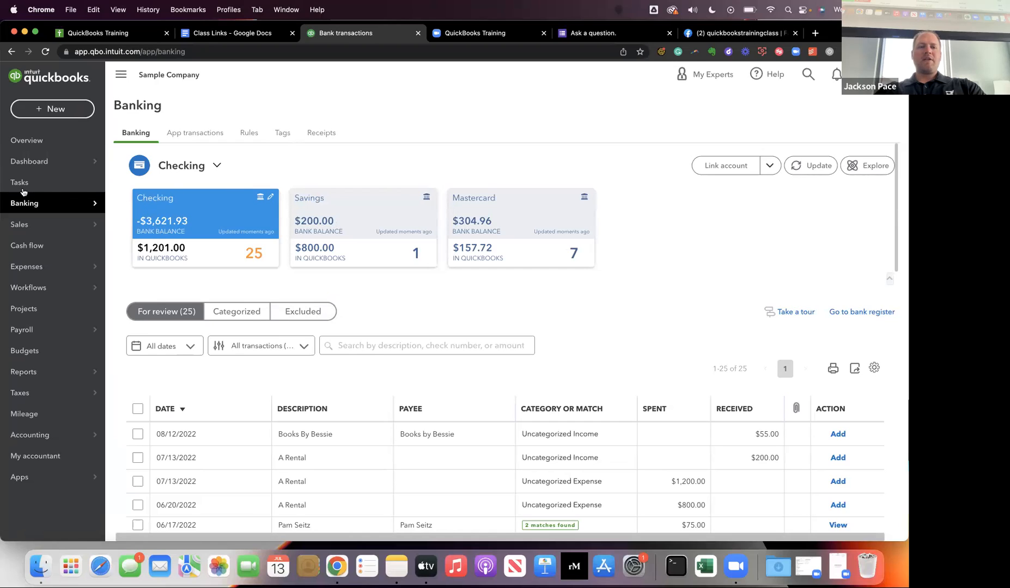
click(22, 162)
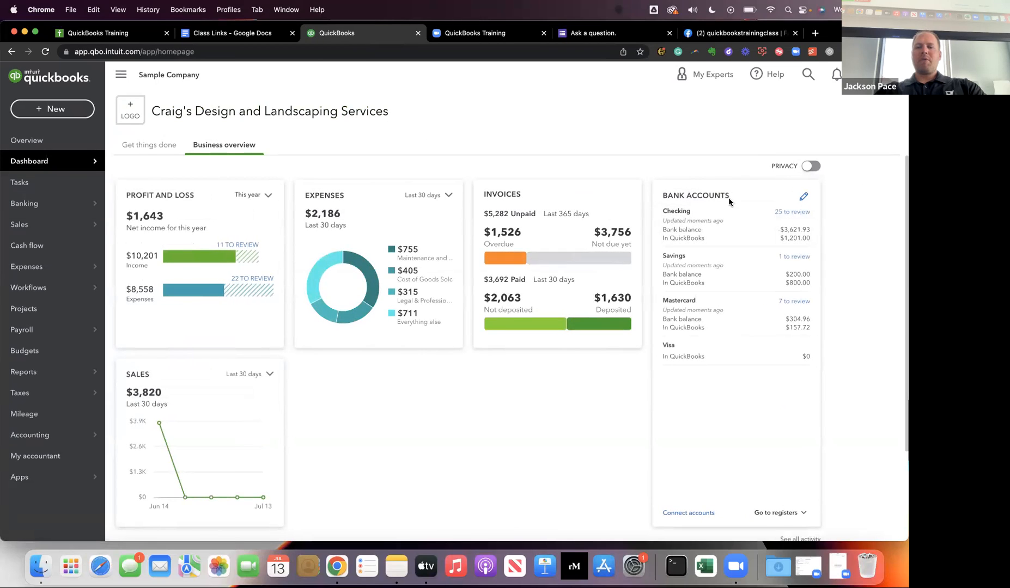
Reorder the Dashboard's bank accounts to Mastercard, Checking, Savings, Visa, and save the order.
click(805, 196)
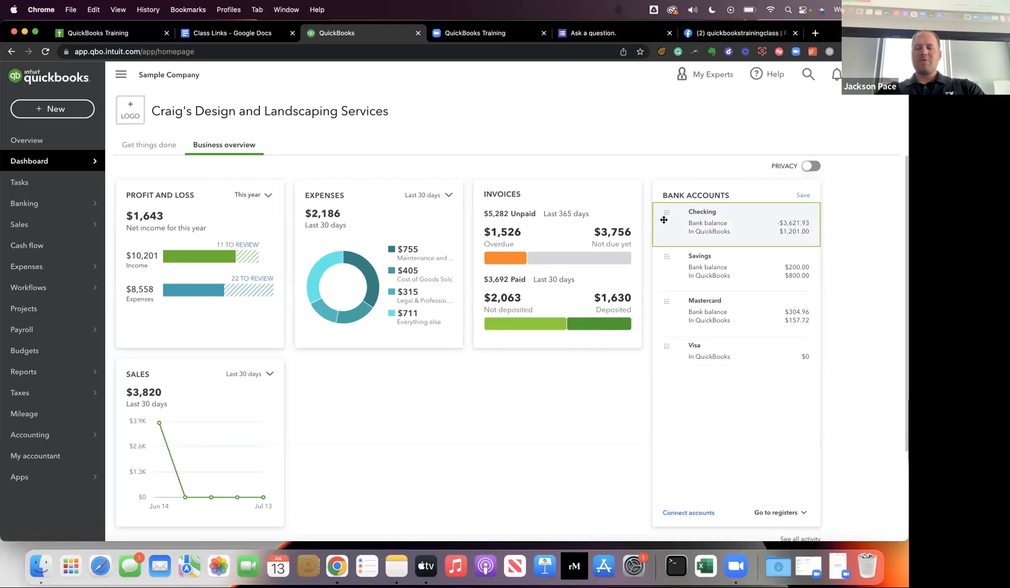
drag(666, 212, 666, 345)
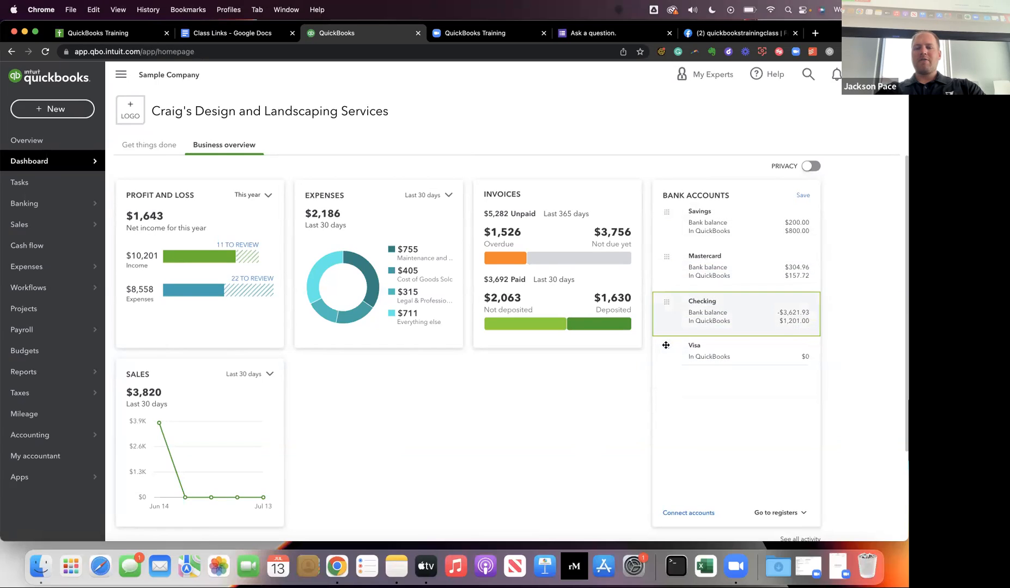
drag(666, 257, 671, 217)
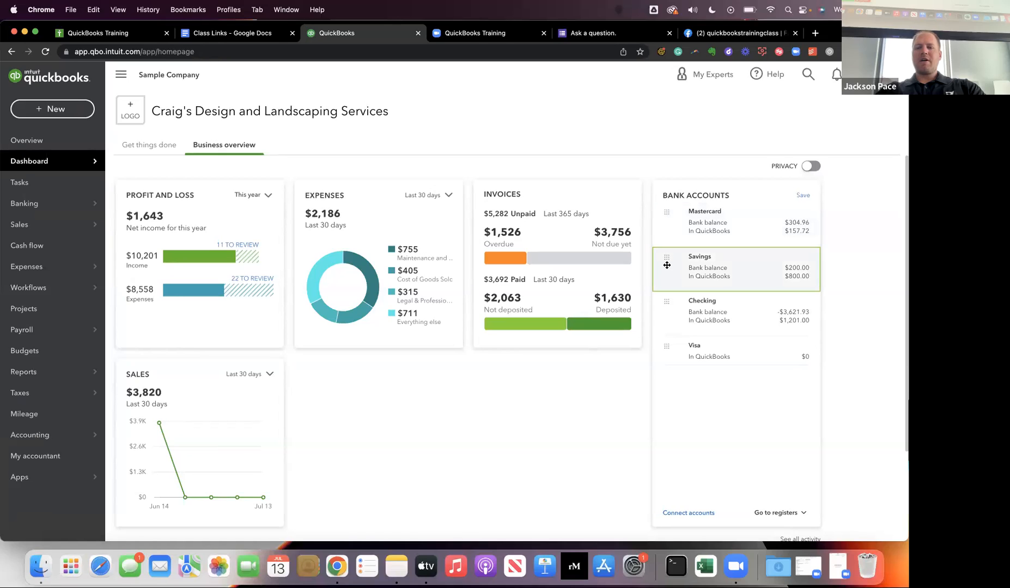
drag(665, 257, 665, 329)
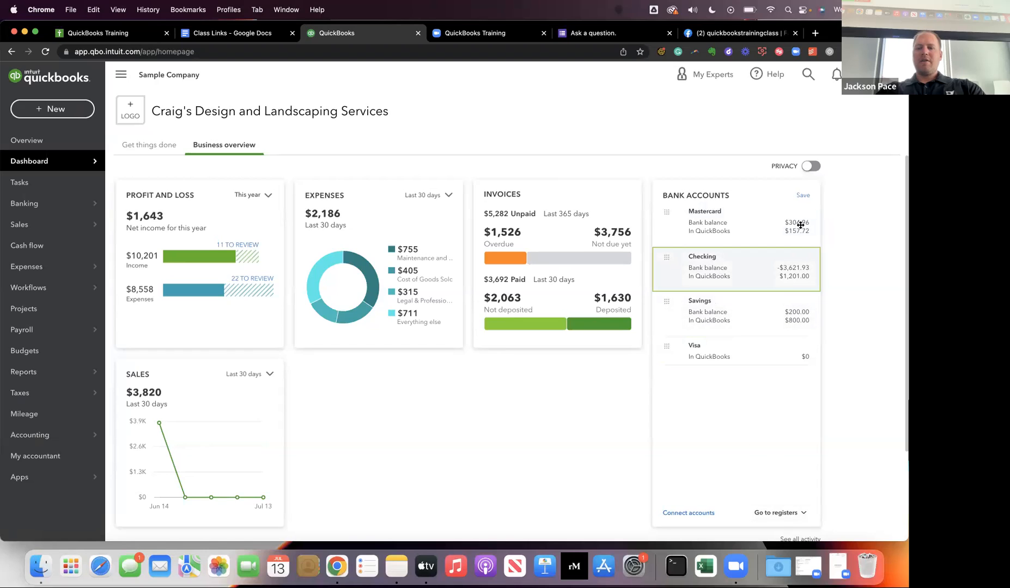
click(803, 195)
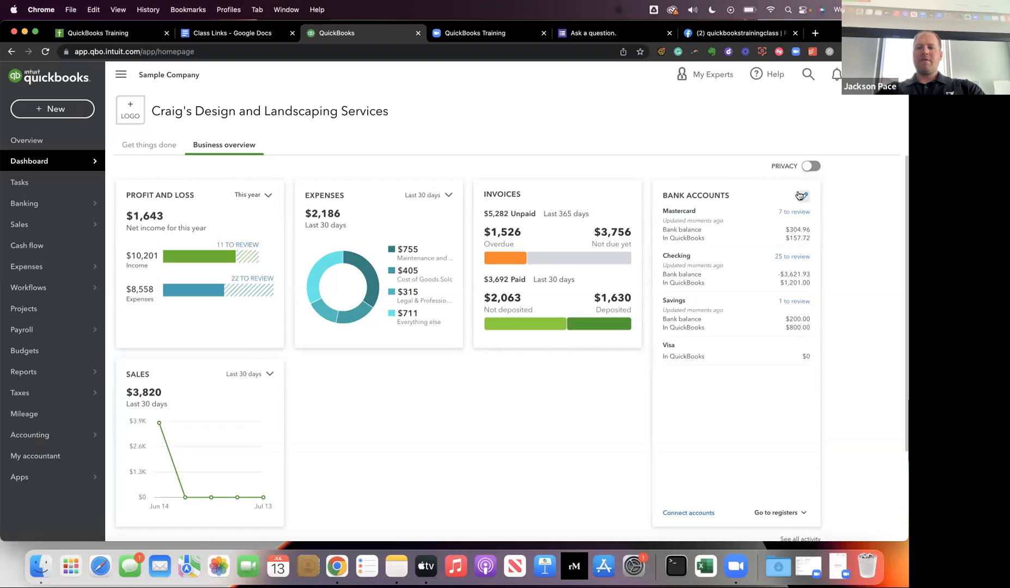
Review the rearranged account cards on the Banking page, and go back to the Dashboard.
mouse_move(48, 205)
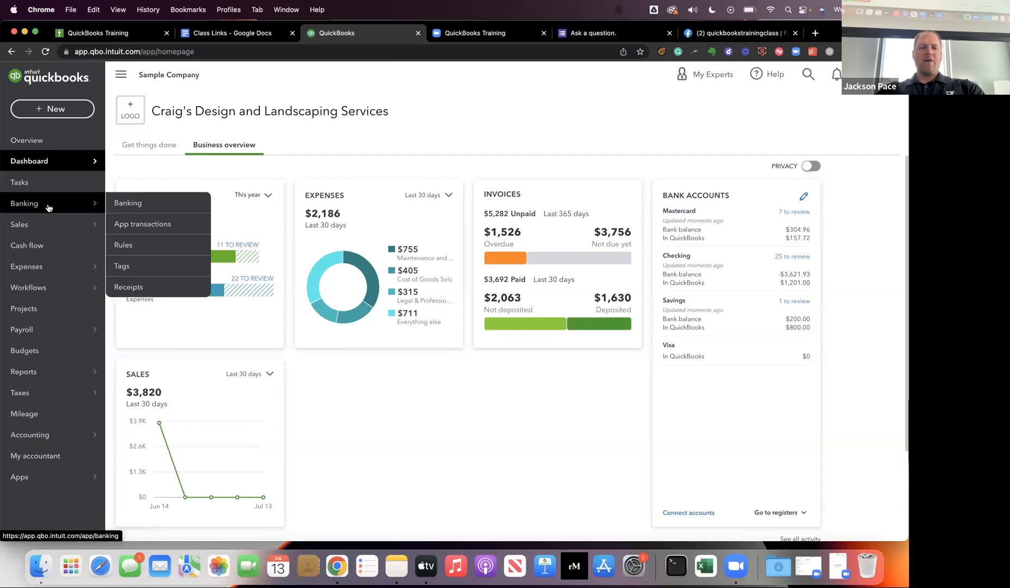
click(116, 205)
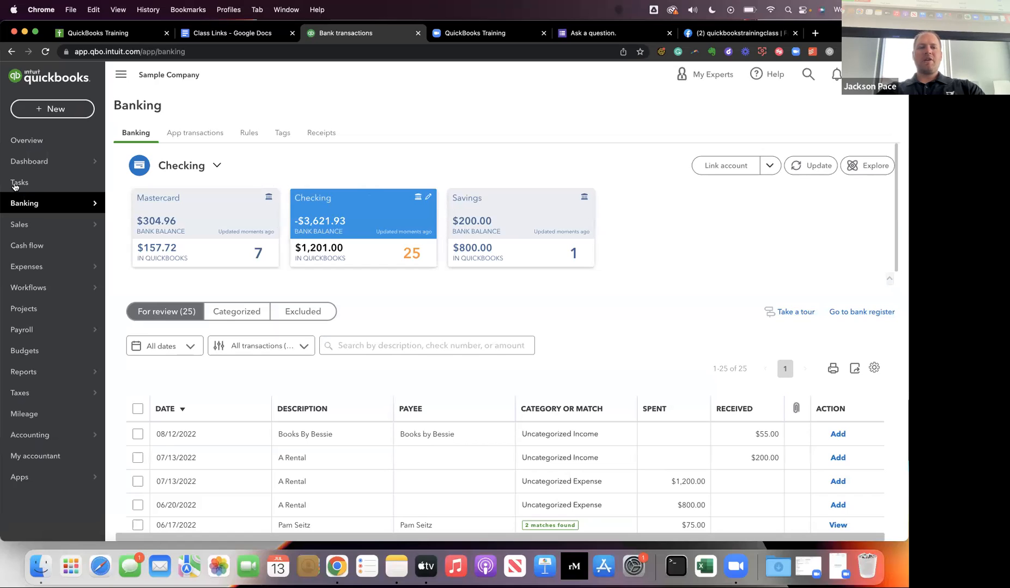
click(63, 169)
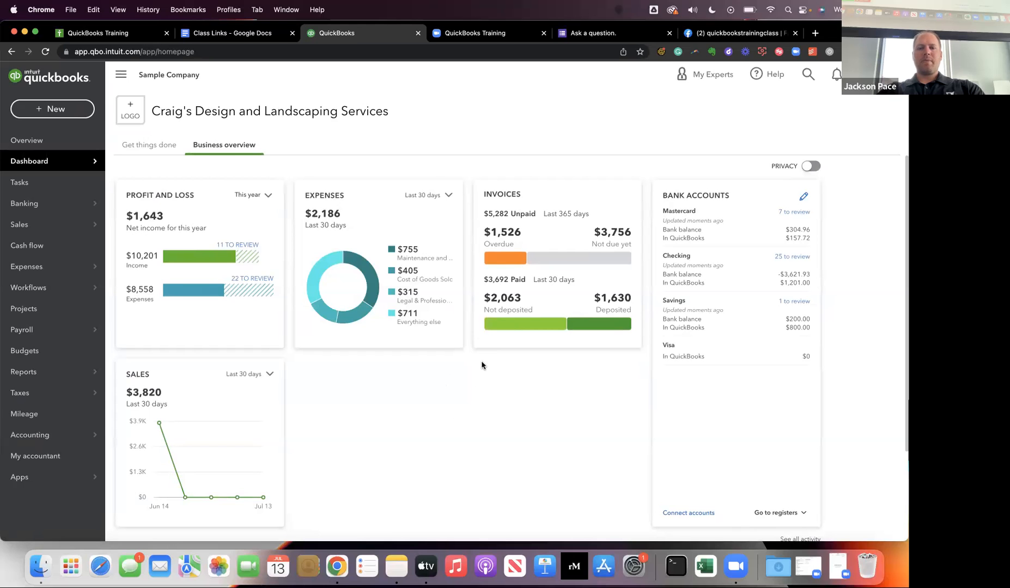
Open the standard Reports list and remove Accounts receivable aging summary from the favorites.
key(ctrl+Right)
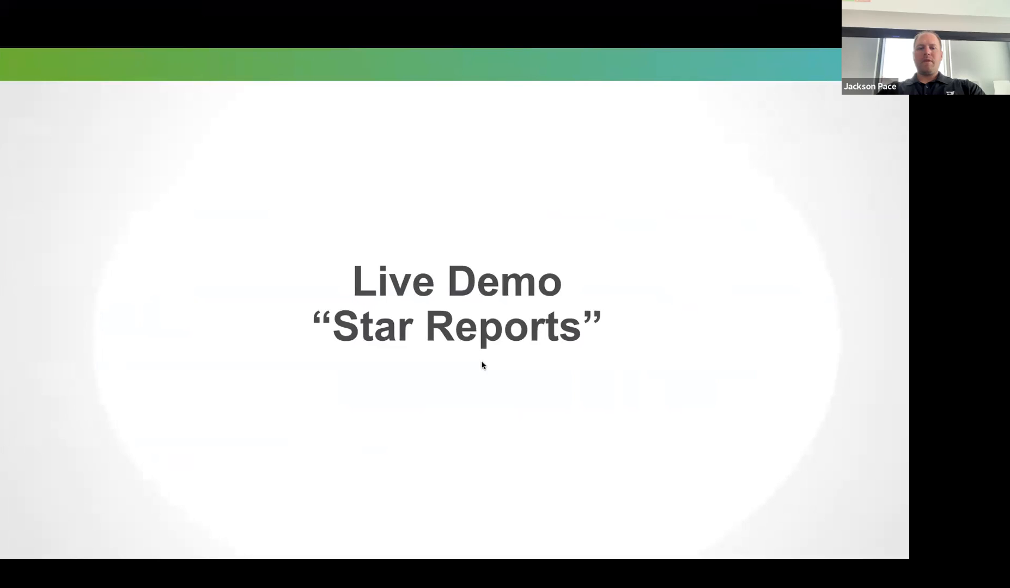
key(ctrl+Left)
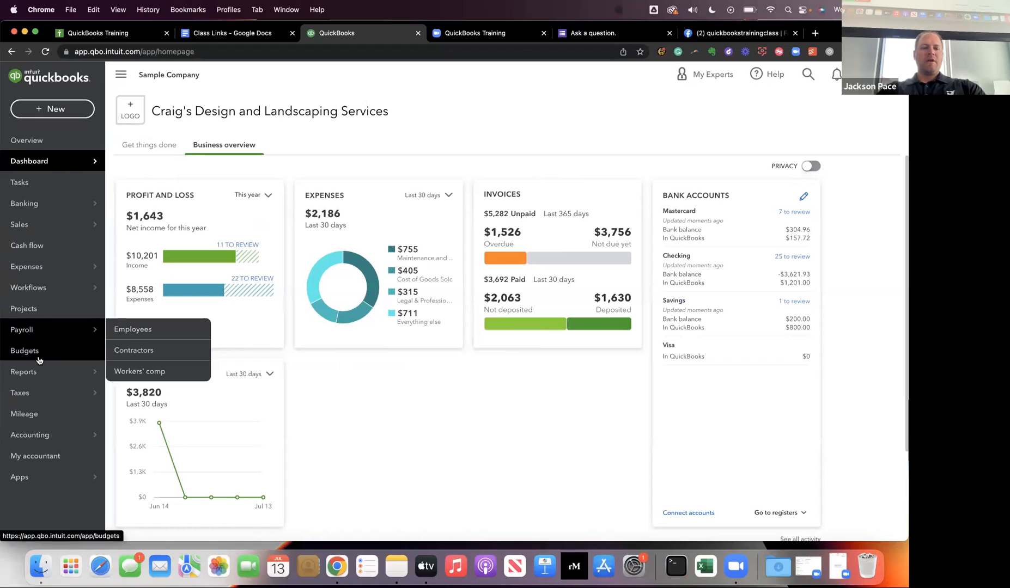
mouse_move(34, 372)
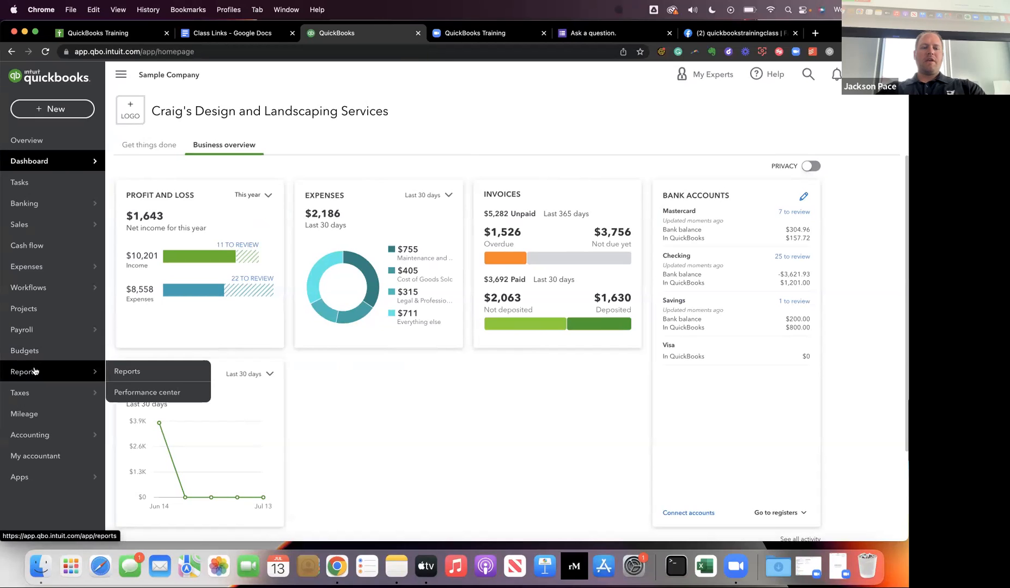
click(120, 372)
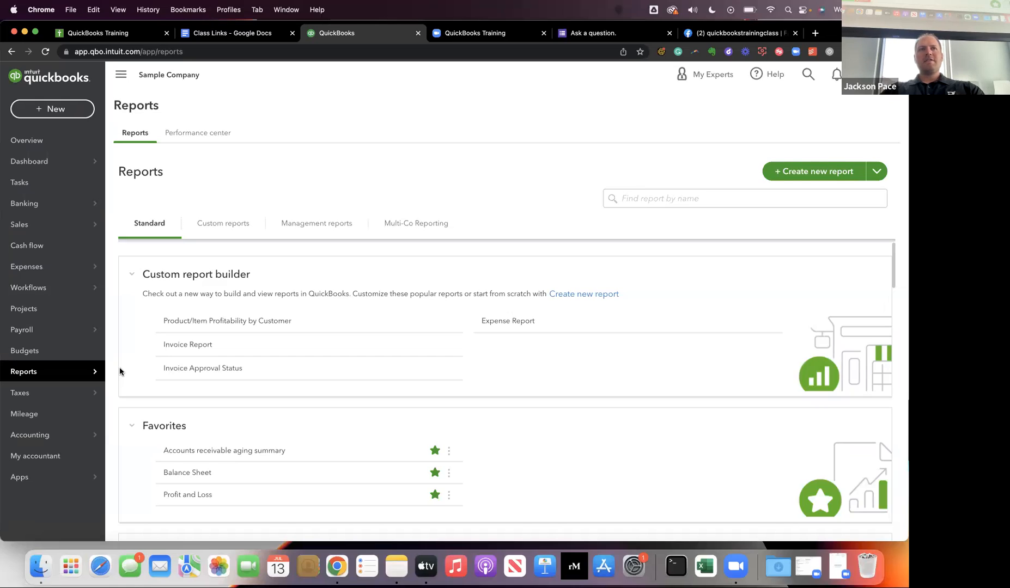
scroll(120, 372, down, 5)
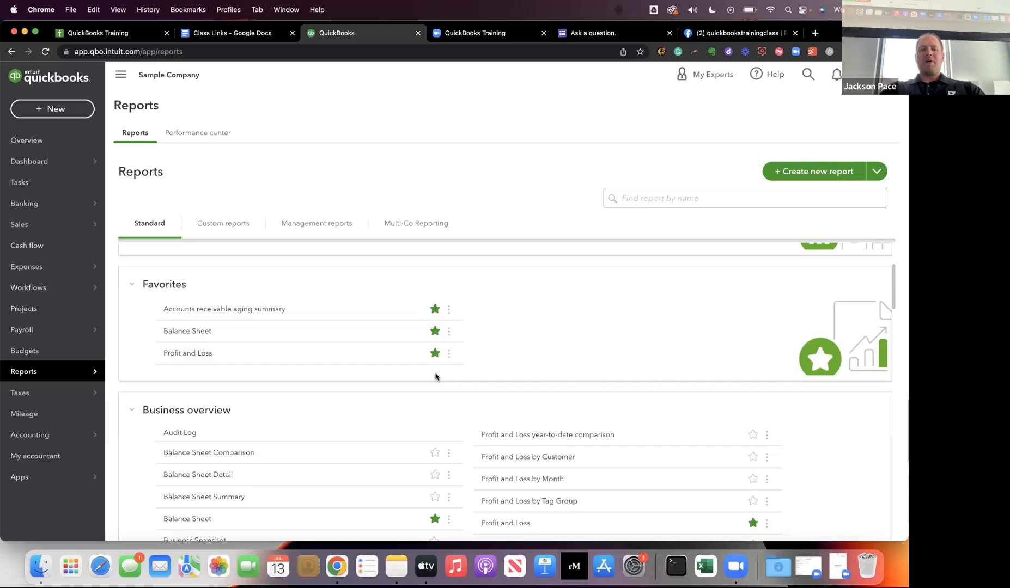
scroll(244, 362, down, 1)
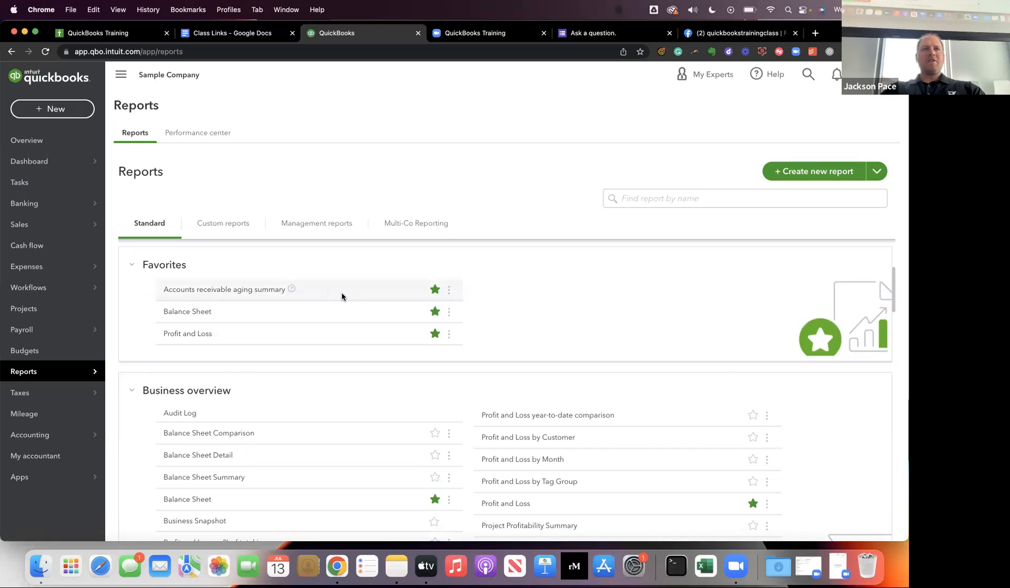
click(435, 291)
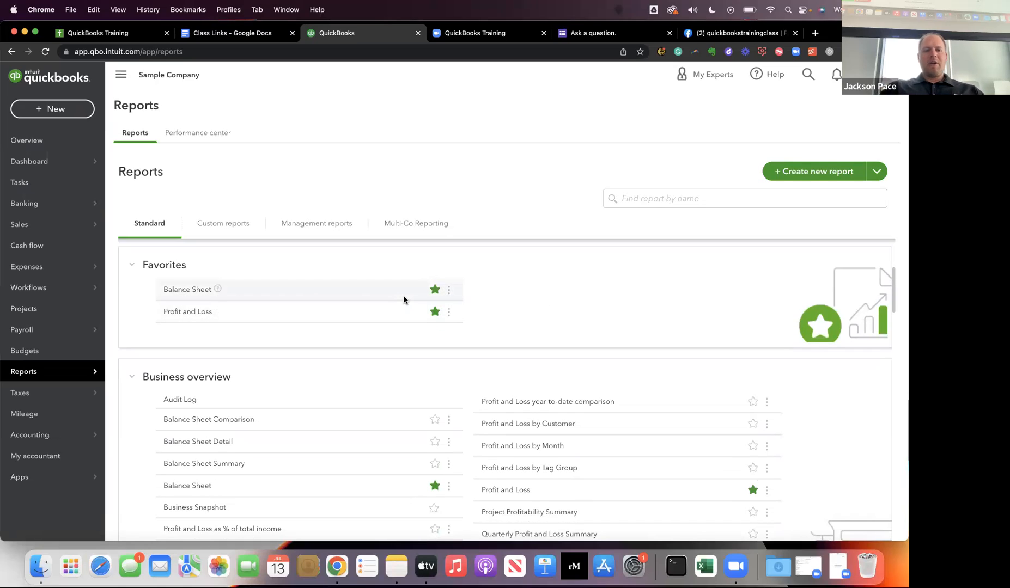
Look through the standard report categories from Business overview to Sales tax, and return to the start of the list.
scroll(405, 297, down, 1)
scroll(403, 300, down, 1)
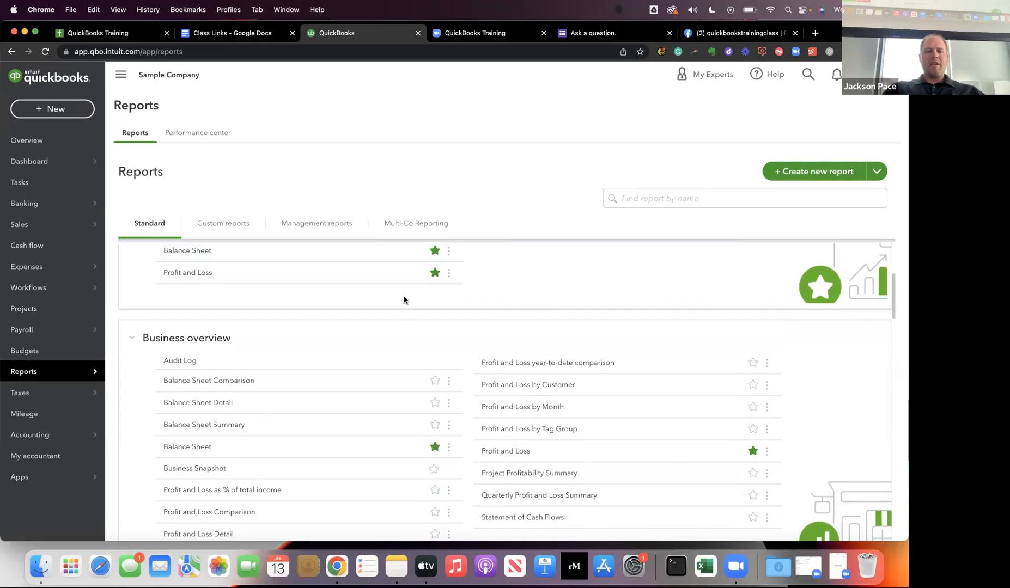
scroll(403, 300, up, 5)
scroll(403, 297, down, 6)
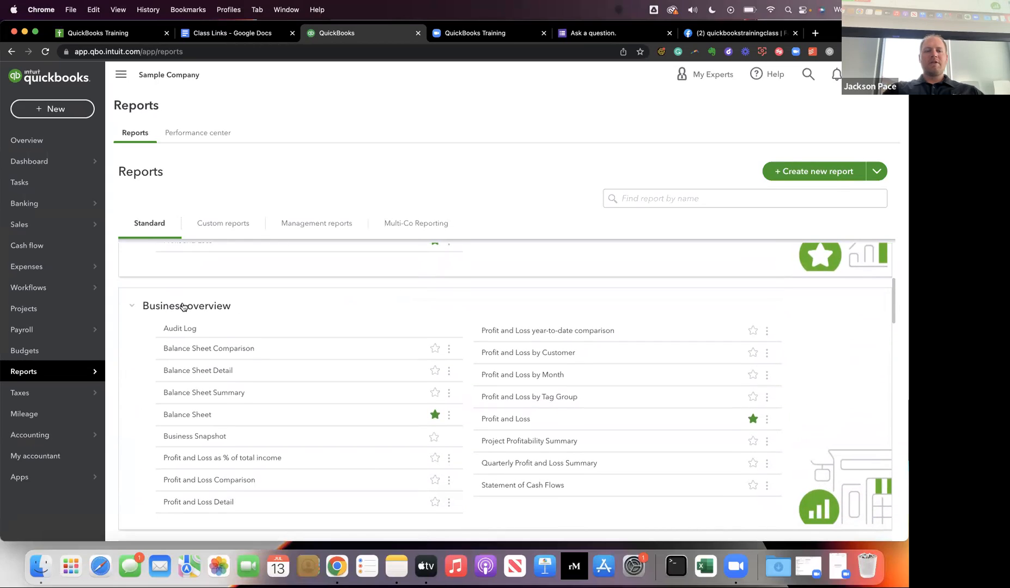
scroll(260, 335, down, 6)
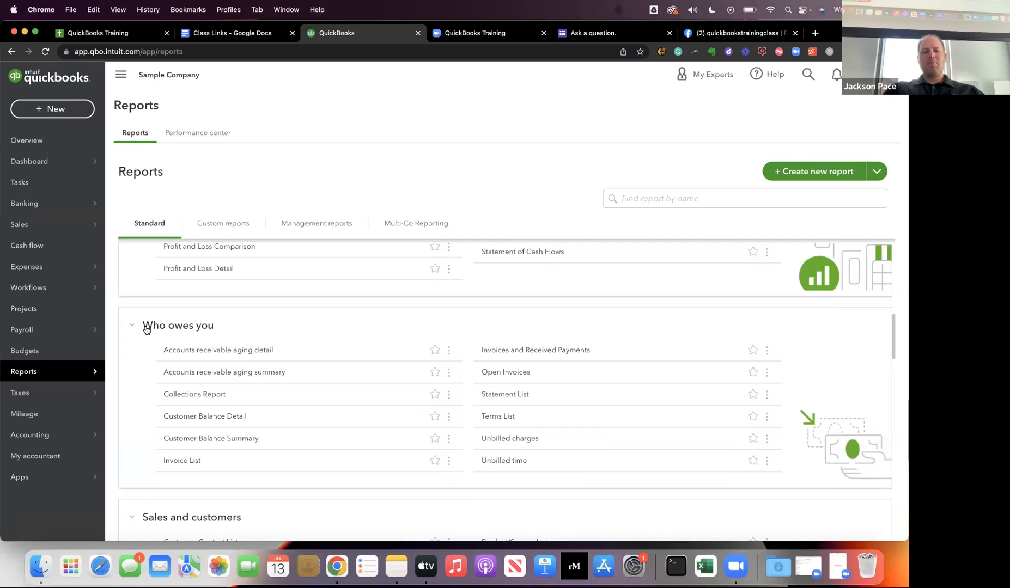
scroll(182, 331, down, 1)
scroll(181, 331, down, 5)
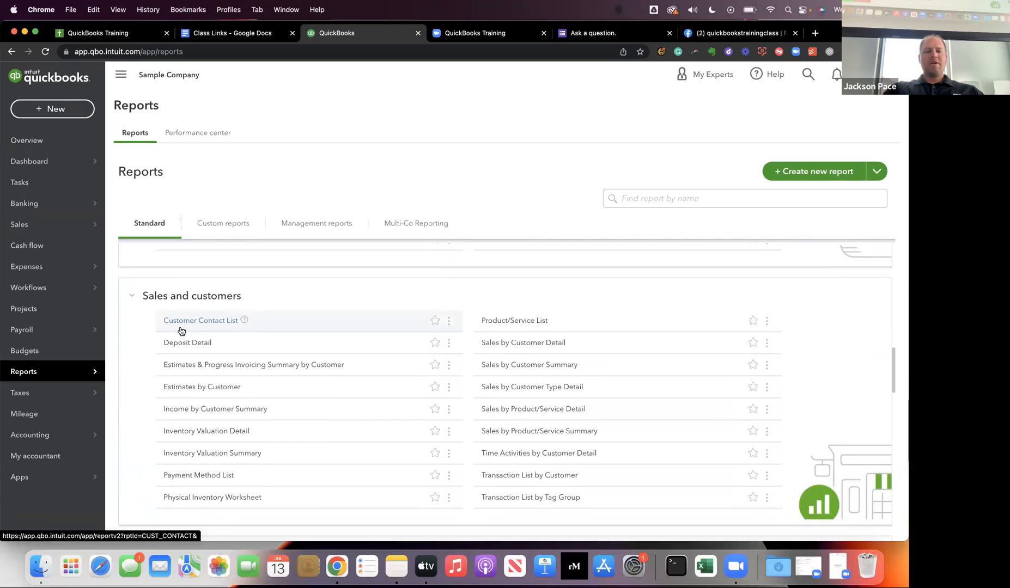
scroll(182, 331, up, 1)
scroll(181, 326, down, 5)
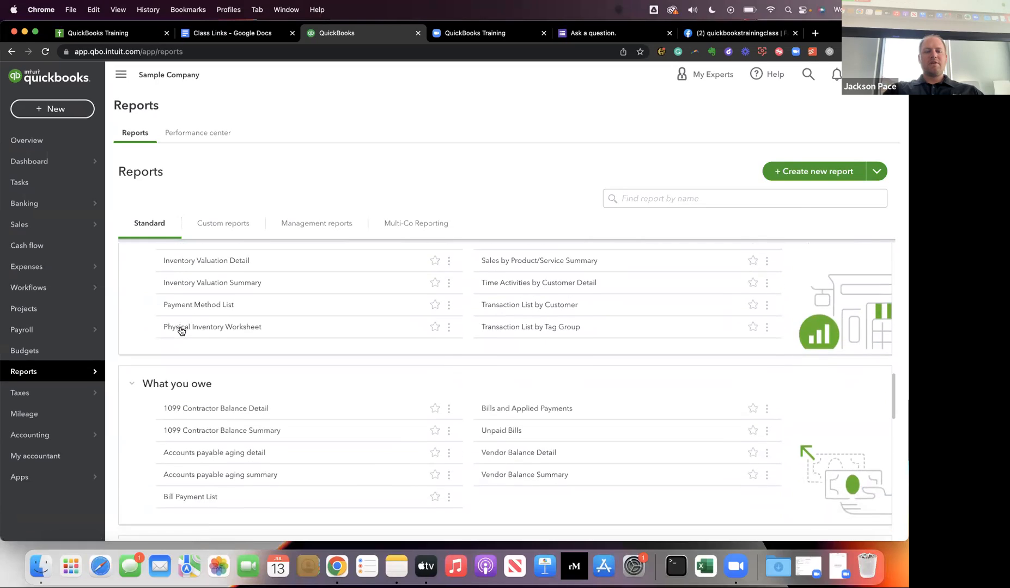
scroll(181, 330, down, 7)
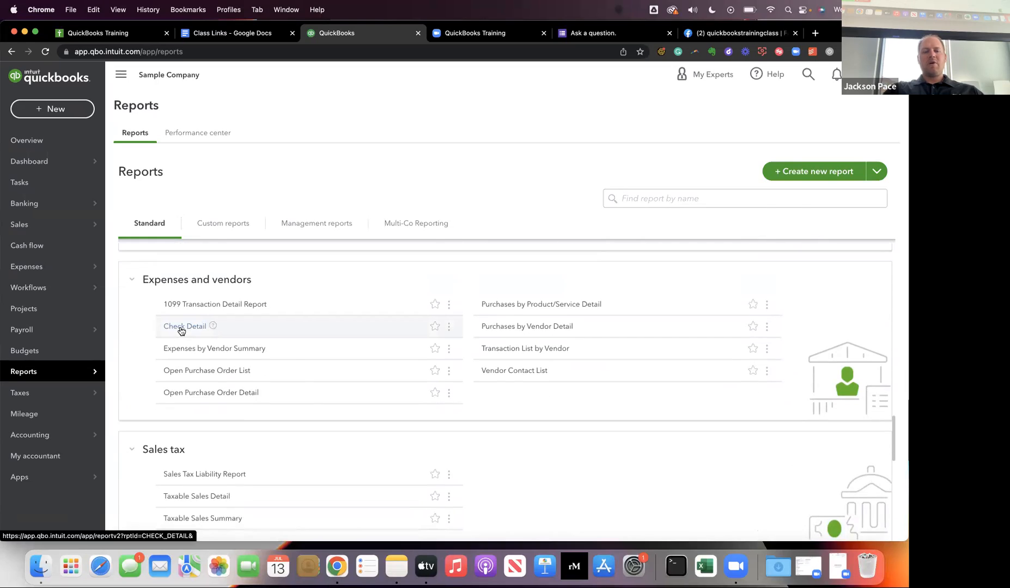
scroll(180, 330, up, 15)
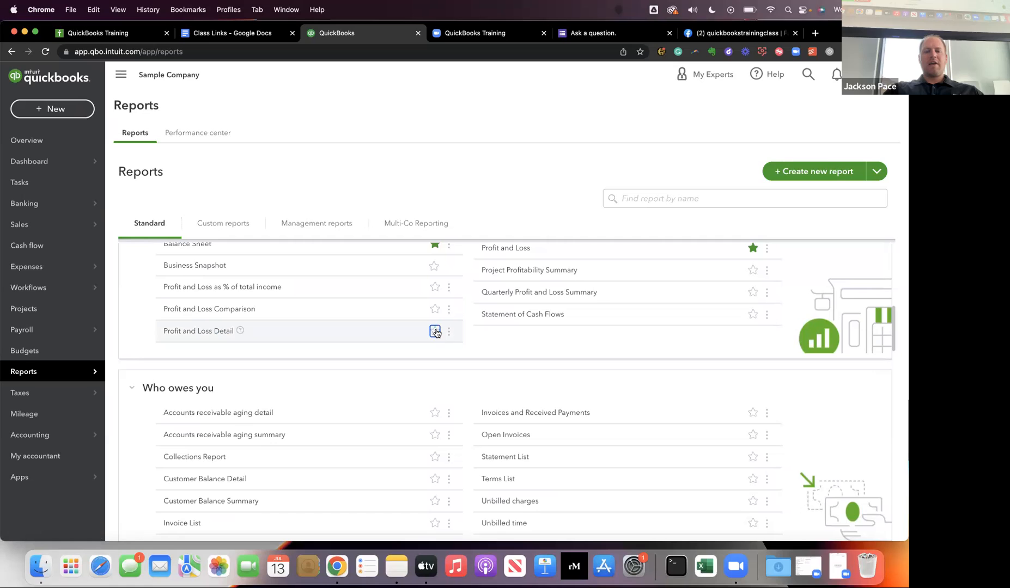
scroll(437, 333, up, 9)
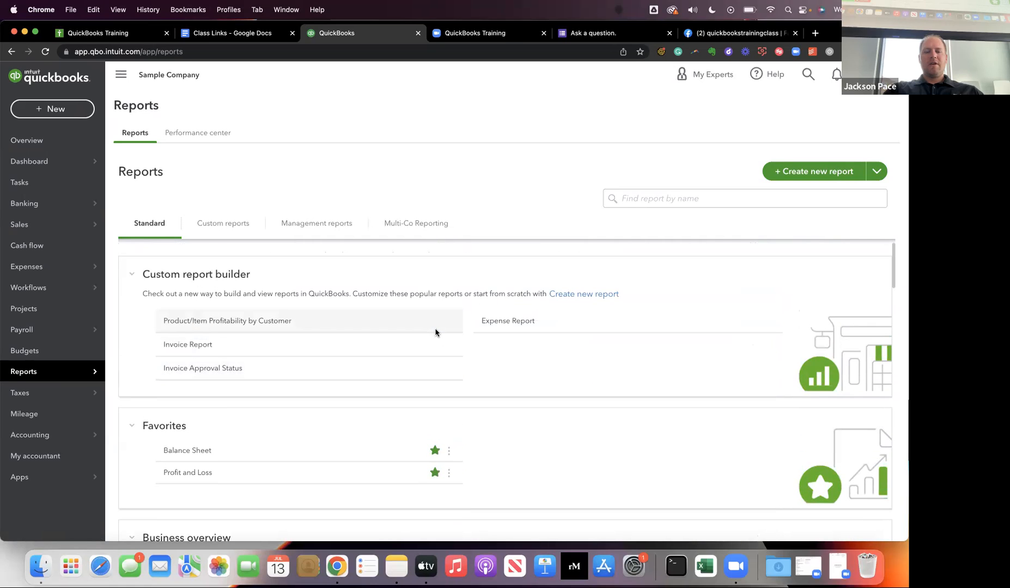
Add Balance Sheet Comparison to the favorite reports, and open the Profit and Loss report from Favorites.
scroll(419, 338, down, 4)
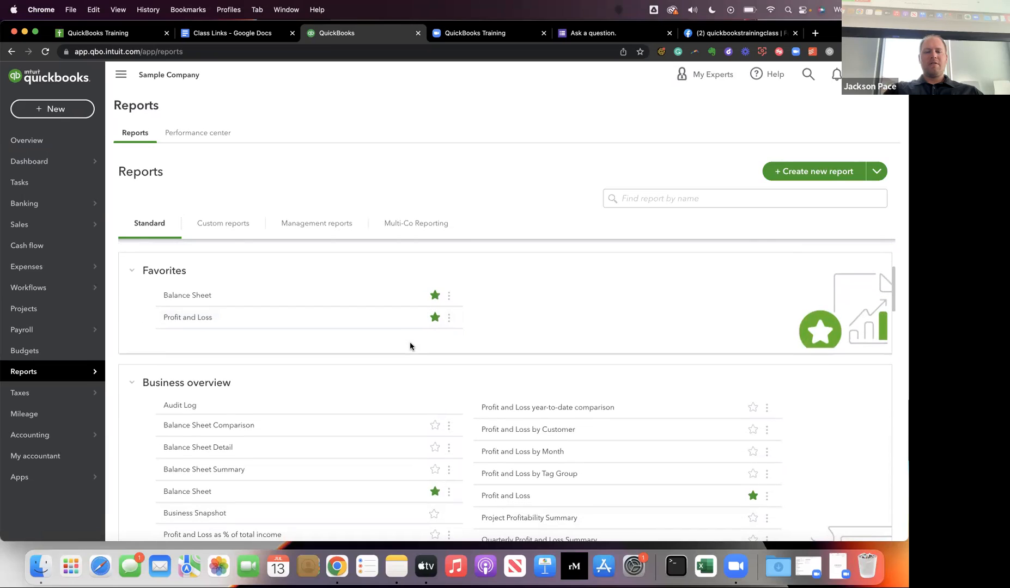
click(435, 425)
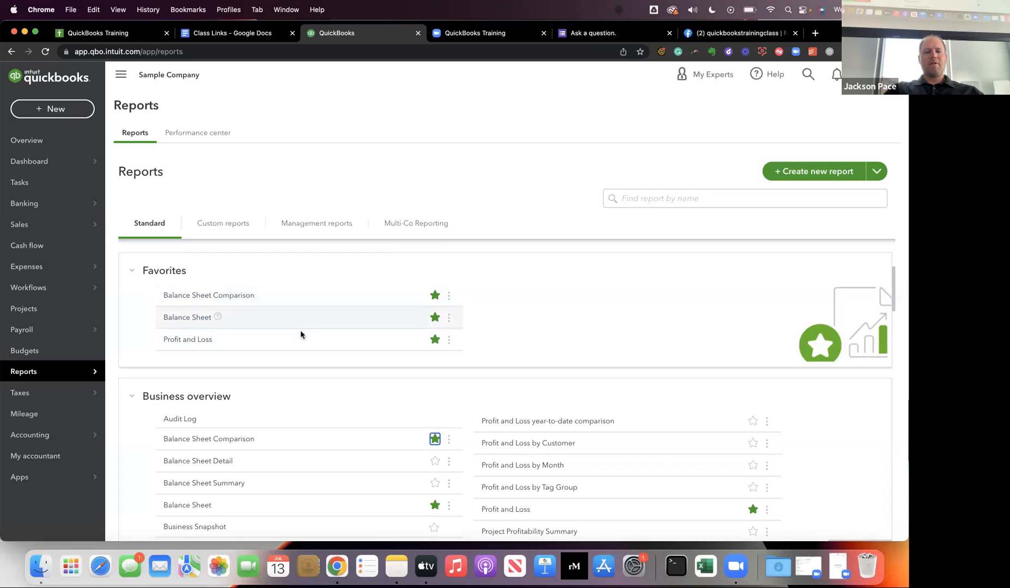
click(222, 227)
click(141, 221)
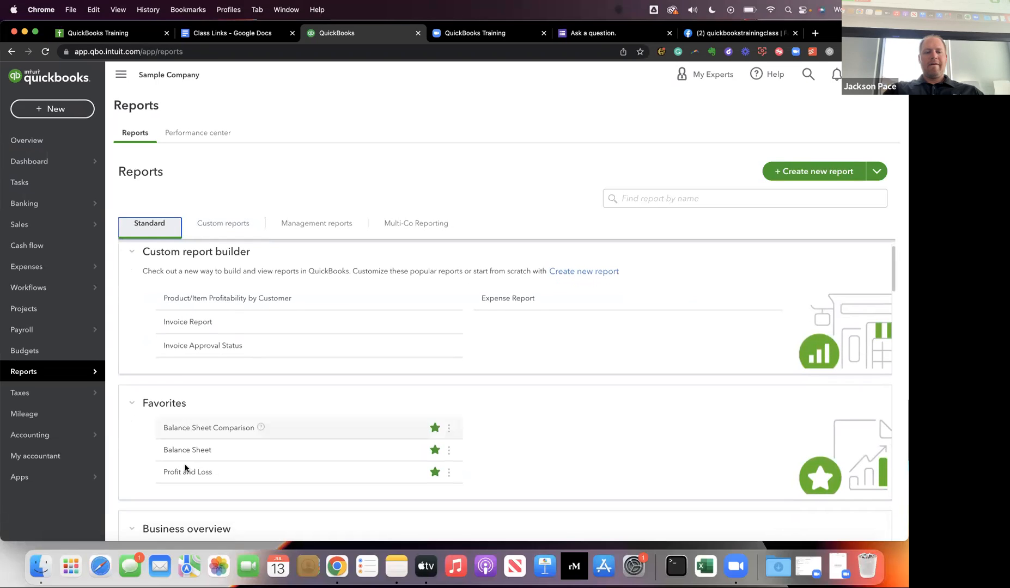
click(184, 473)
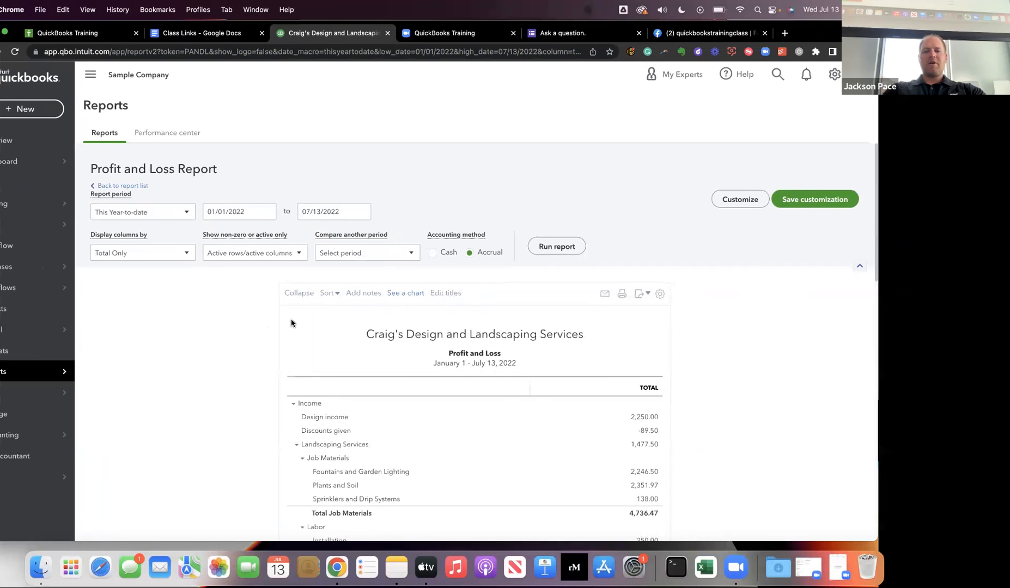
Advance the presentation to the "Ribbon Filters" slide and switch back to QuickBooks.
key(ctrl+Right)
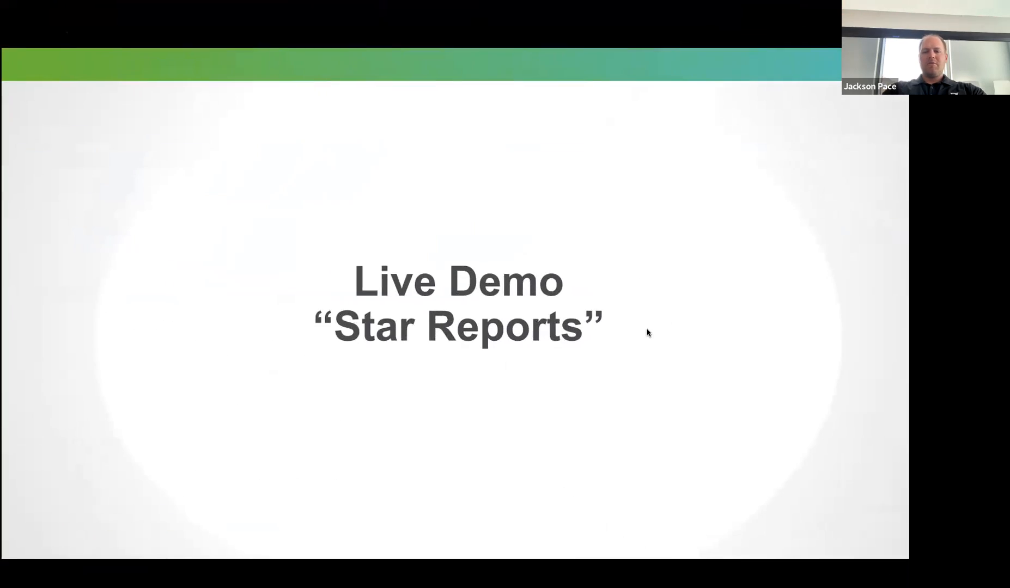
key(Right)
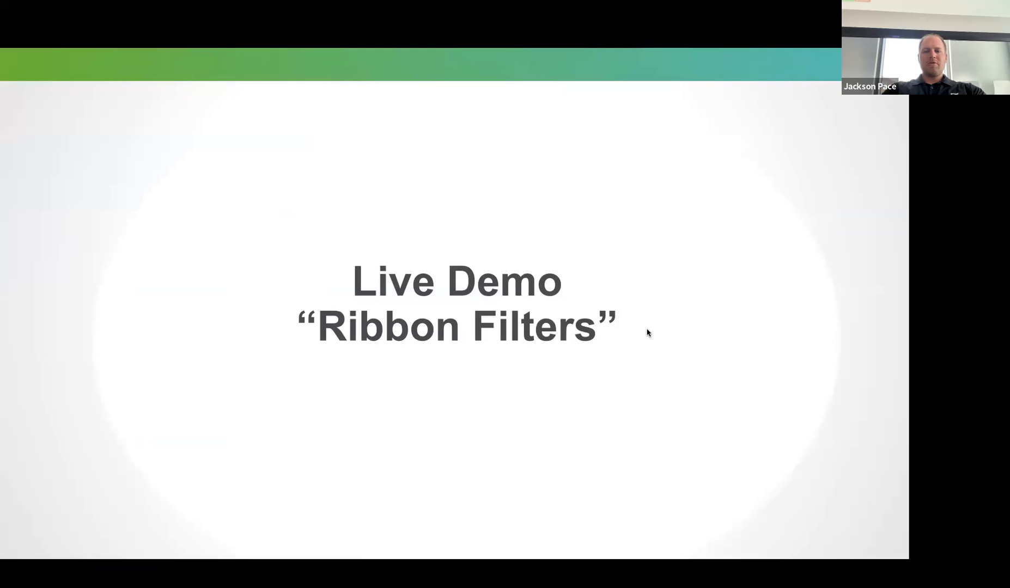
key(ctrl+Left)
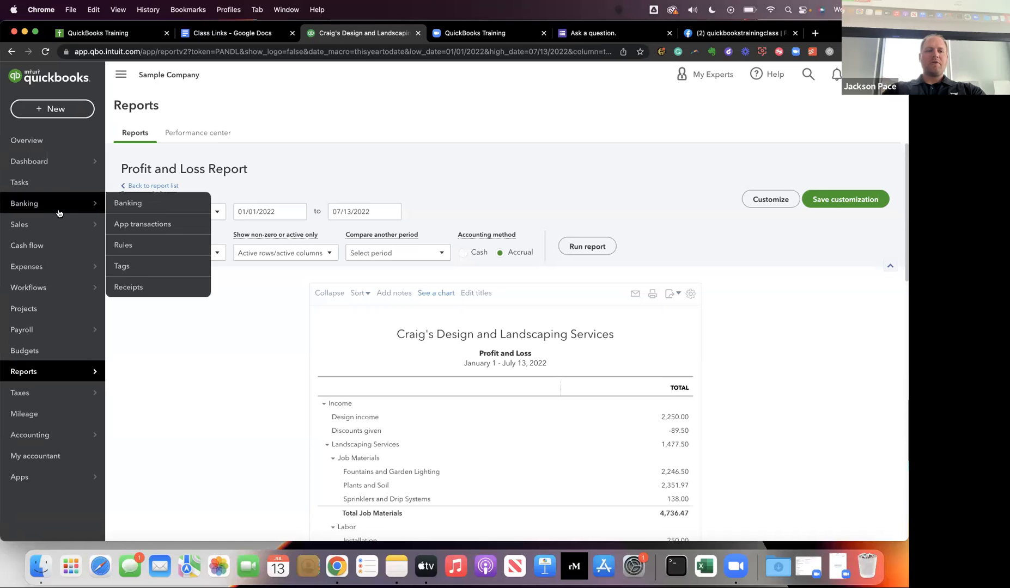
Return to the Dashboard and open the invoice list from the Not due yet bar.
click(58, 165)
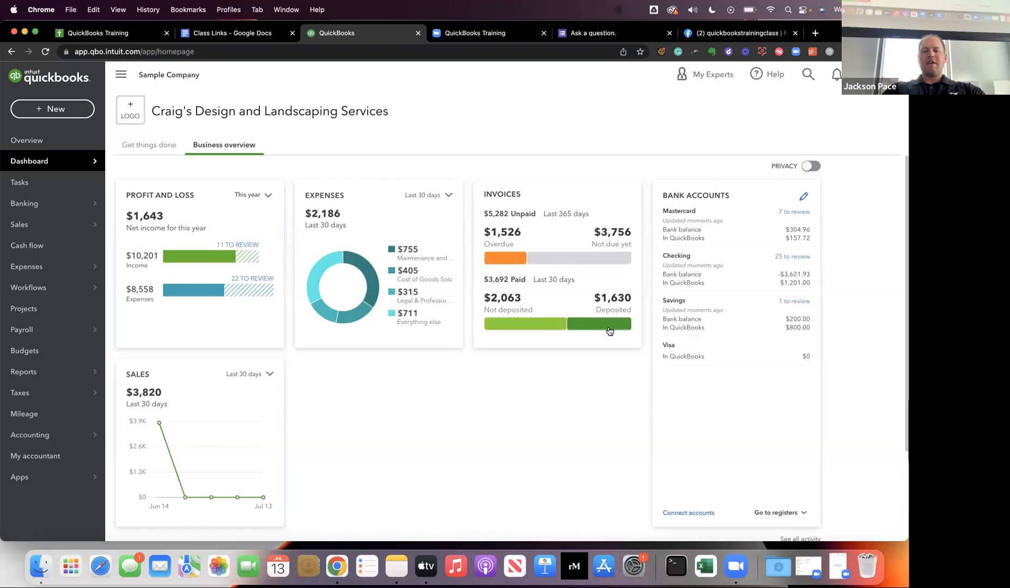
click(551, 260)
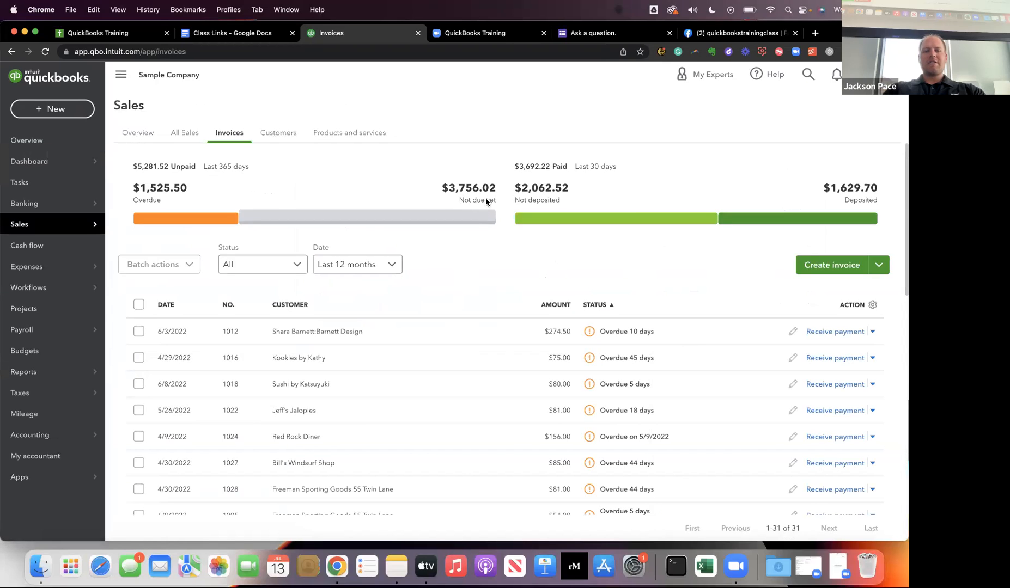
Alternate the invoice list between the Overdue and Not due yet ribbon filters, and look through the invoices under each.
click(224, 221)
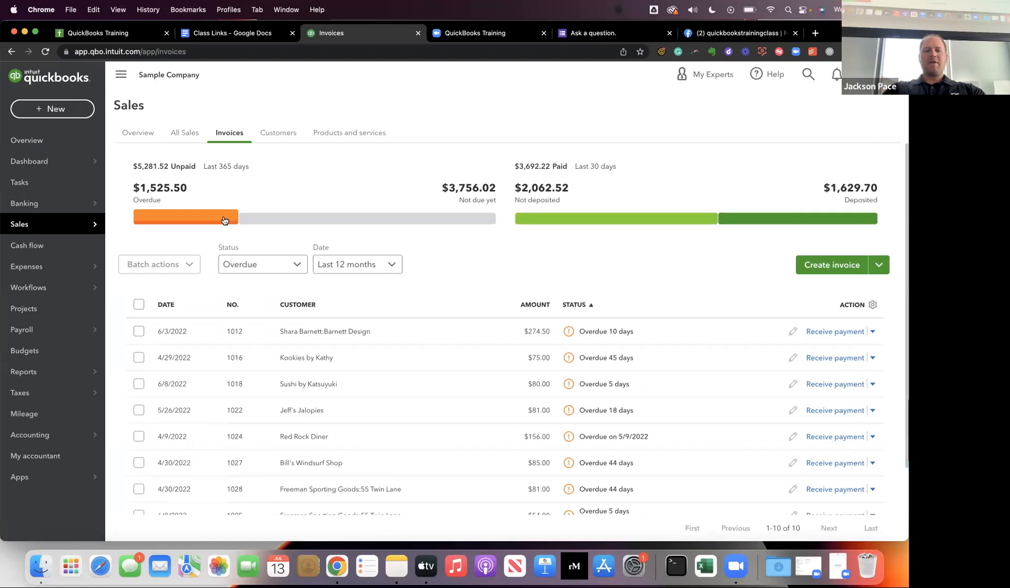
click(304, 222)
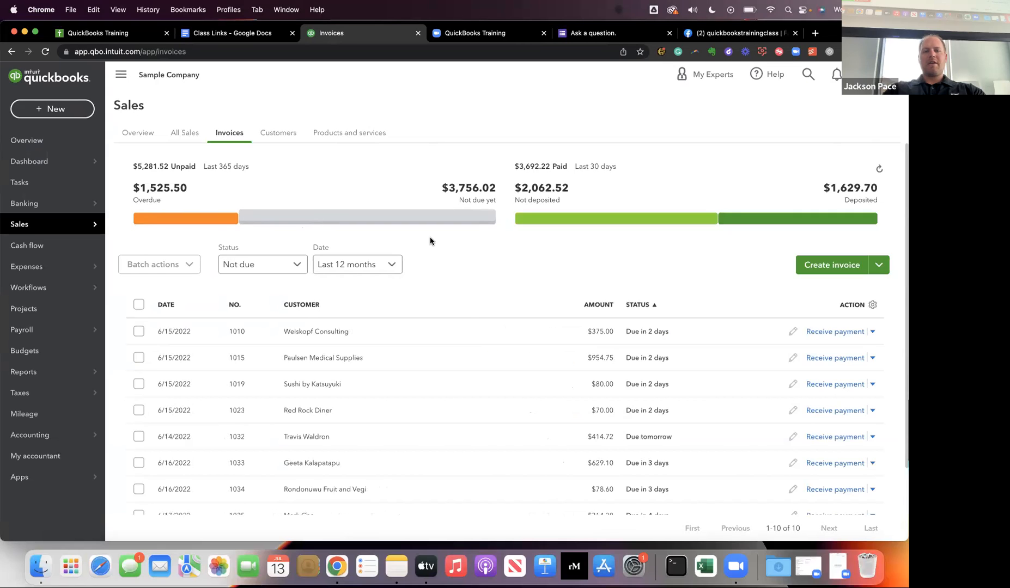
click(221, 220)
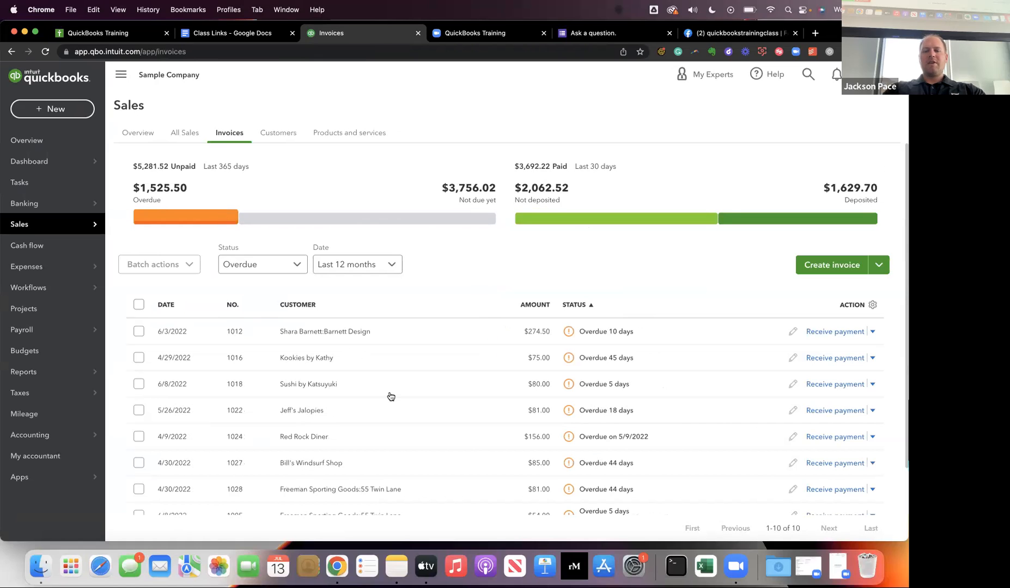
scroll(391, 396, down, 3)
scroll(391, 396, up, 3)
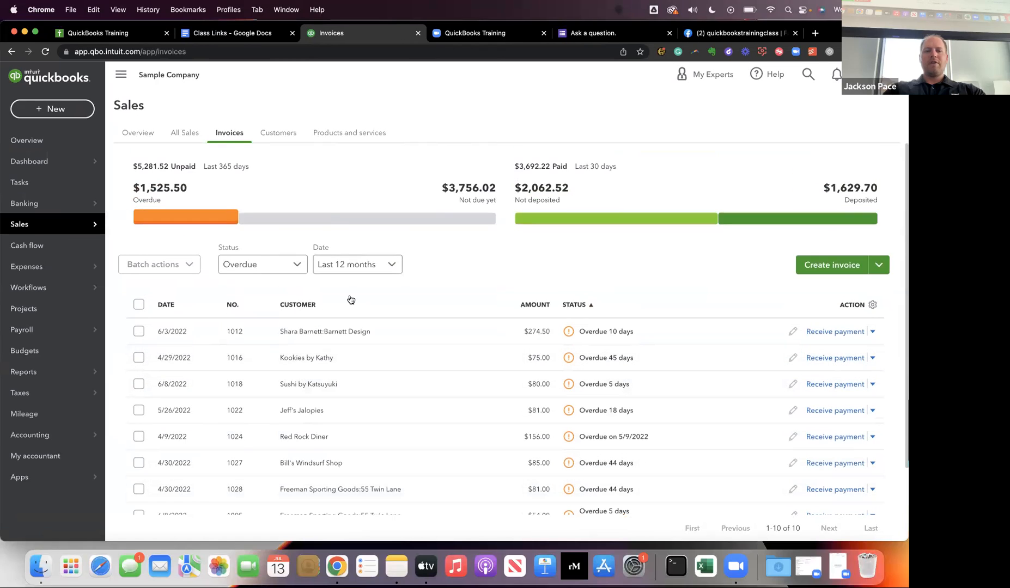
click(328, 216)
scroll(364, 317, down, 2)
scroll(364, 318, up, 2)
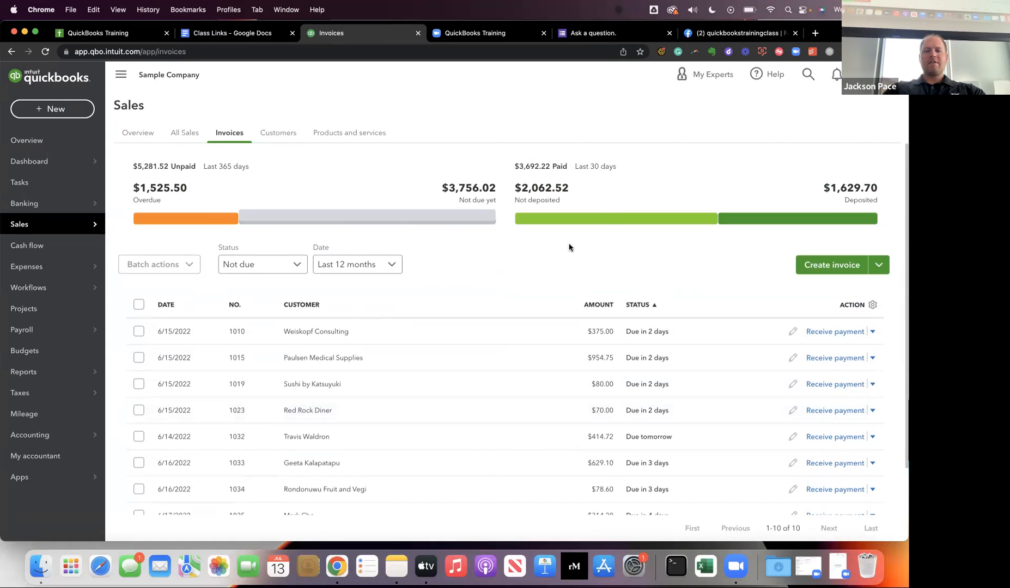
Filter the invoice list by the paid ribbon bars, first Not deposited and then Deposited.
click(605, 219)
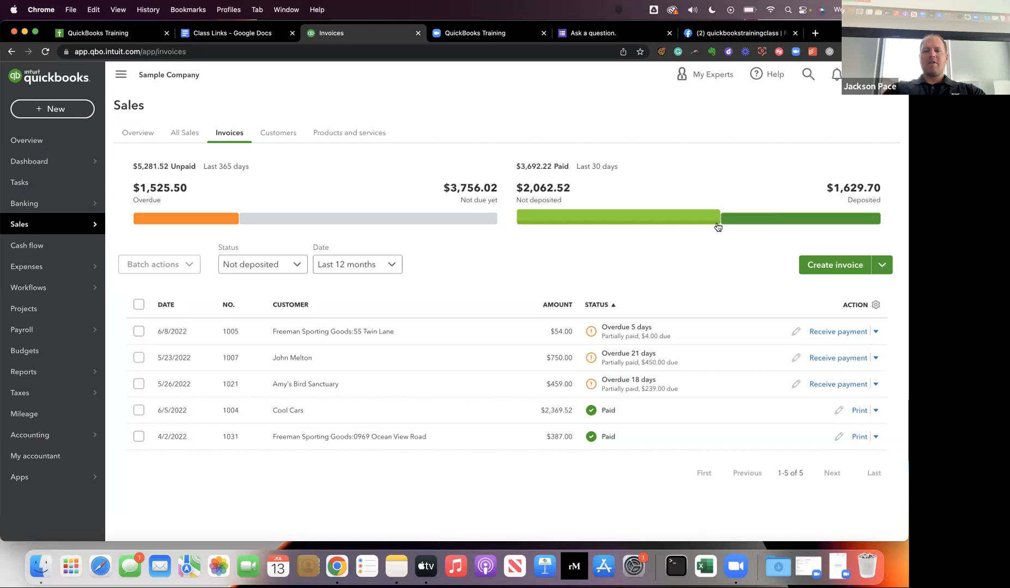
click(774, 218)
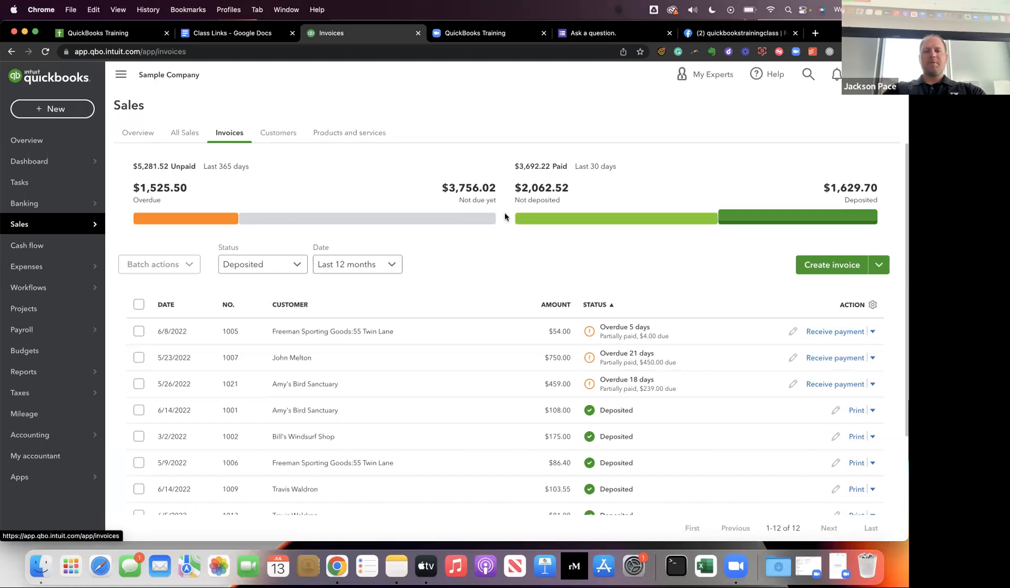
Advance the presentation to the "Topic 2: Switching Between Views" slide and return to QuickBooks.
key(ctrl+Right)
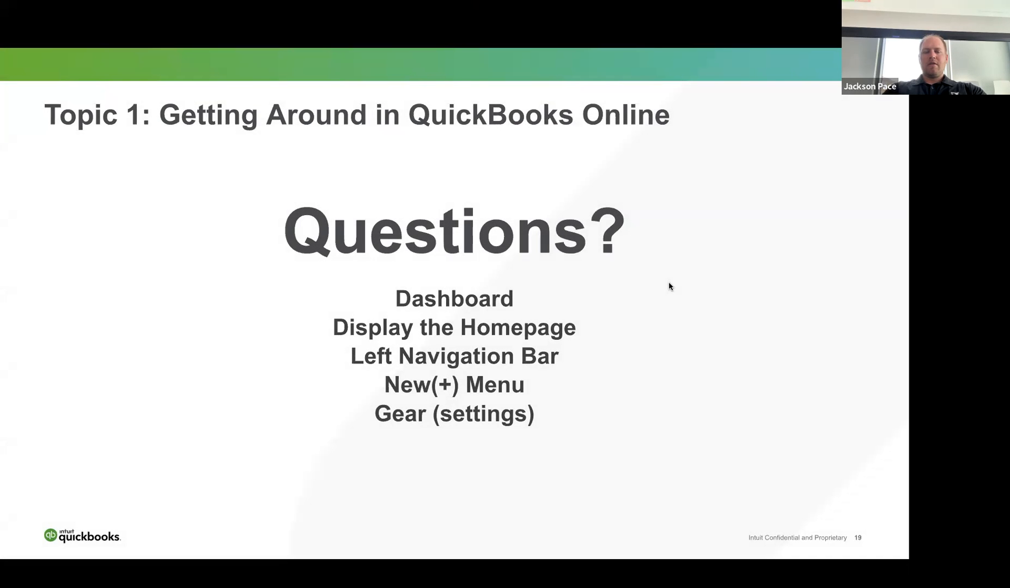
key(Right)
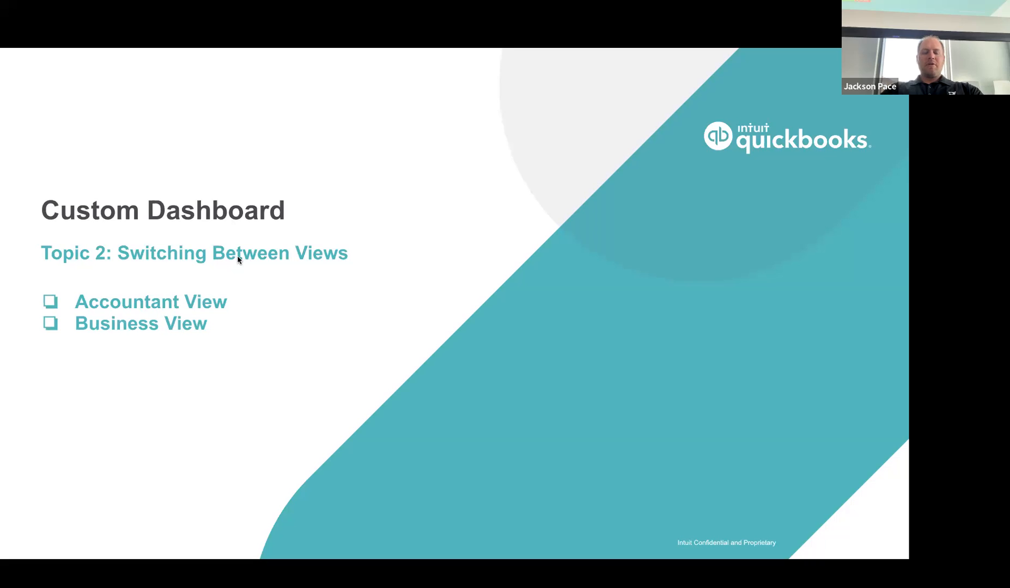
key(ctrl+Left)
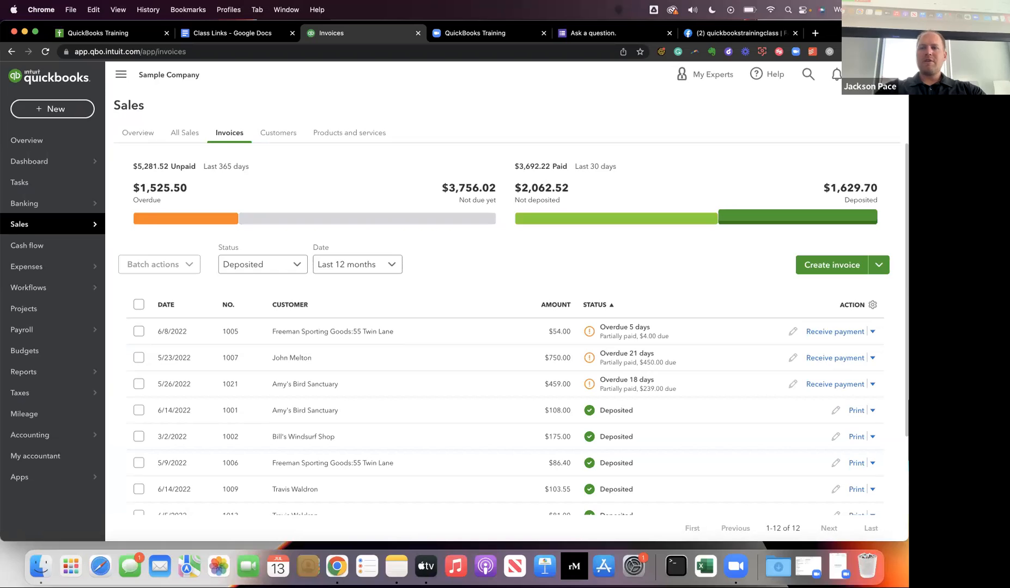
Switch the sample company from Accountant view to Business view, and open the Get things done page.
click(864, 74)
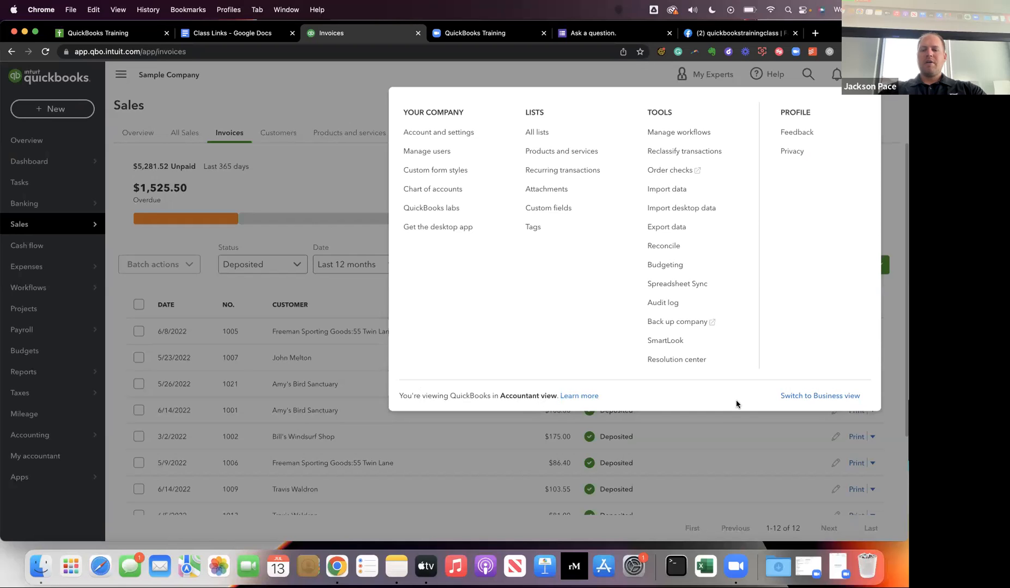
click(796, 395)
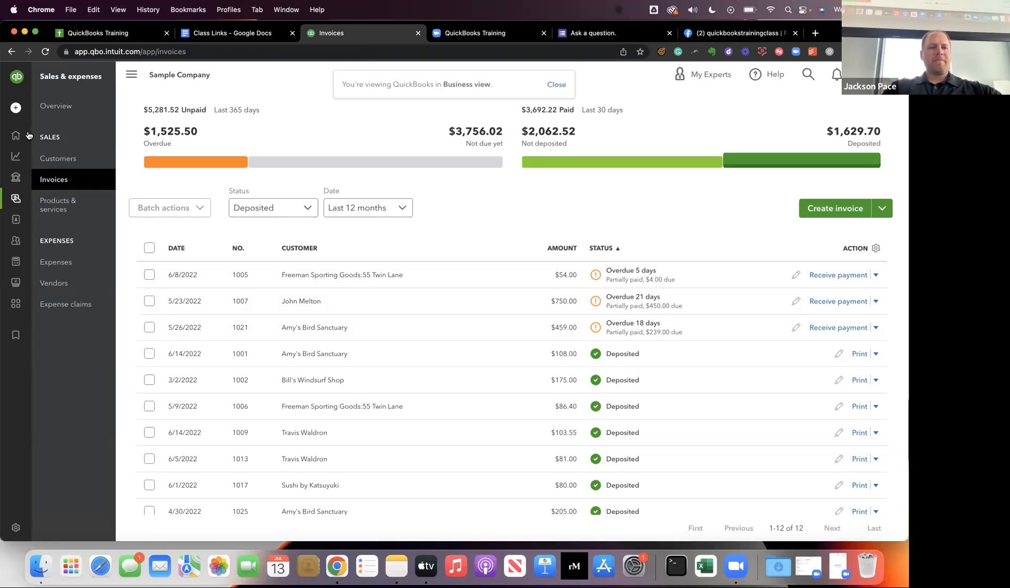
mouse_move(17, 138)
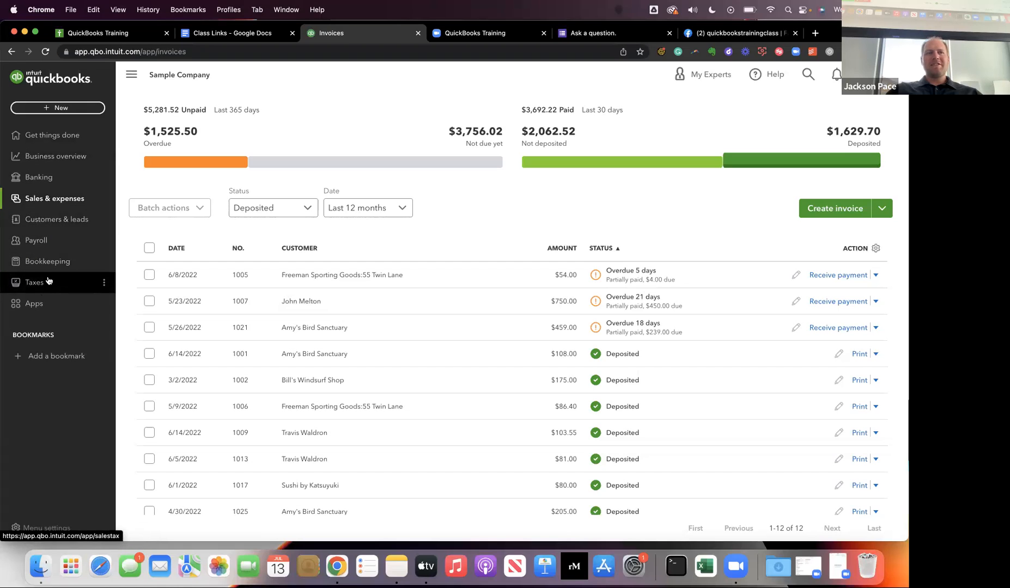
click(49, 137)
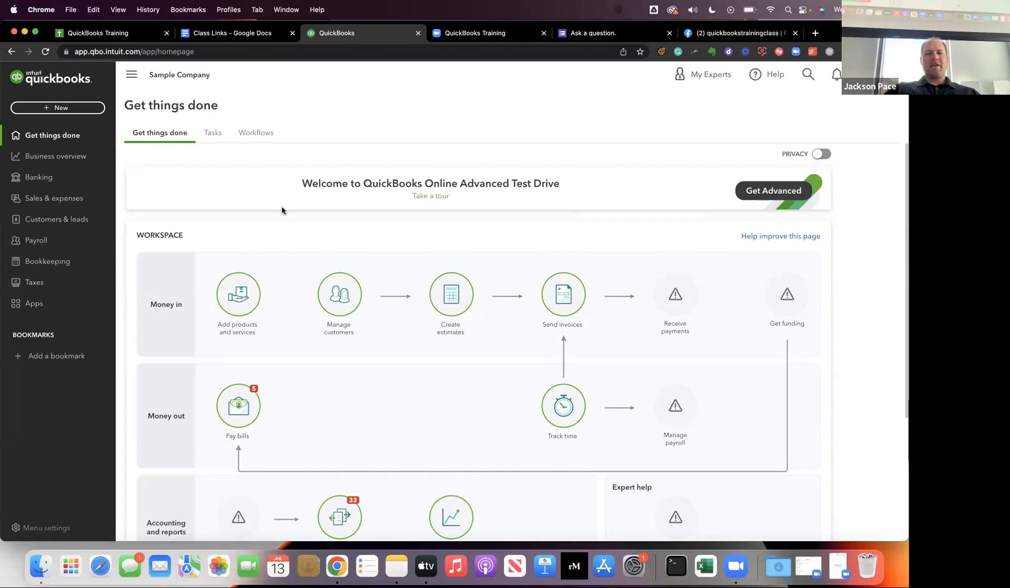
Look through the Tasks and Workflows pages and the Banking section in Business view, and return to the Get things done page.
click(217, 136)
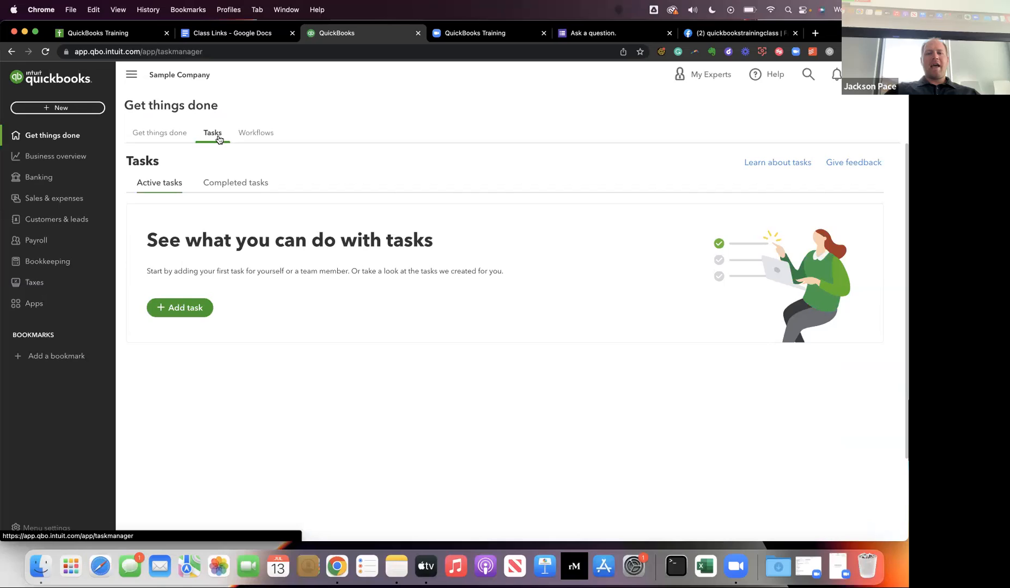
click(269, 131)
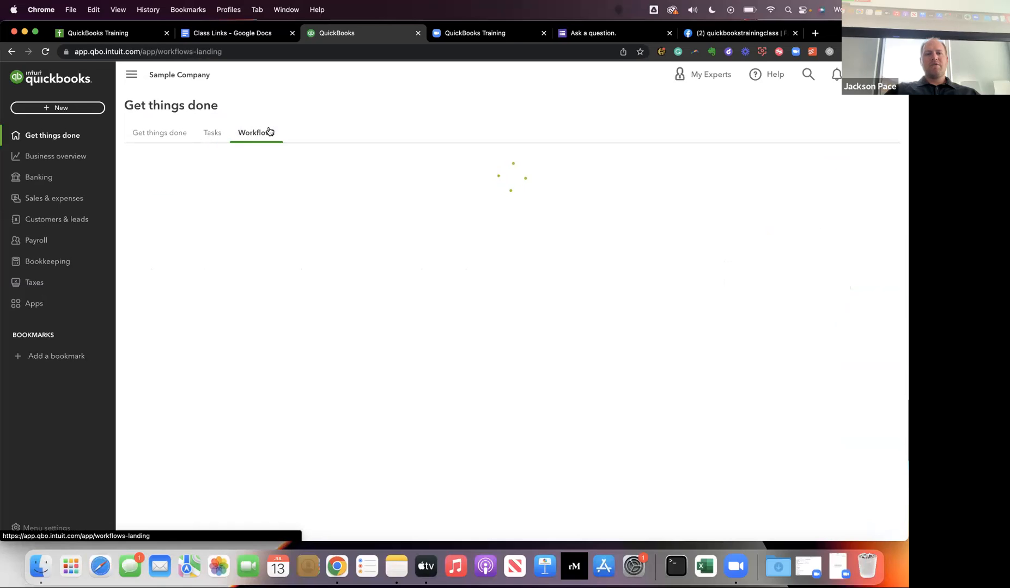
click(145, 136)
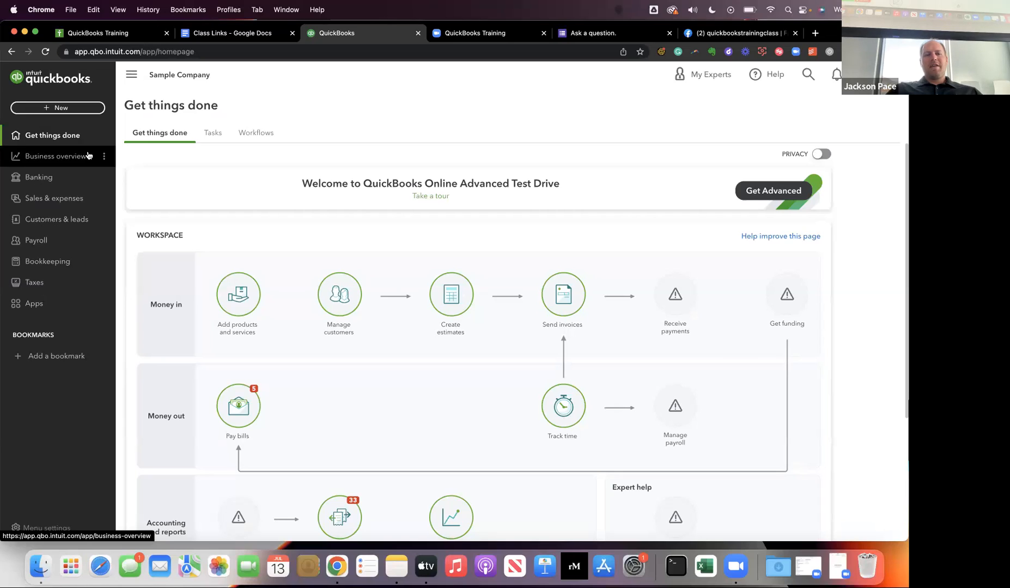
click(40, 177)
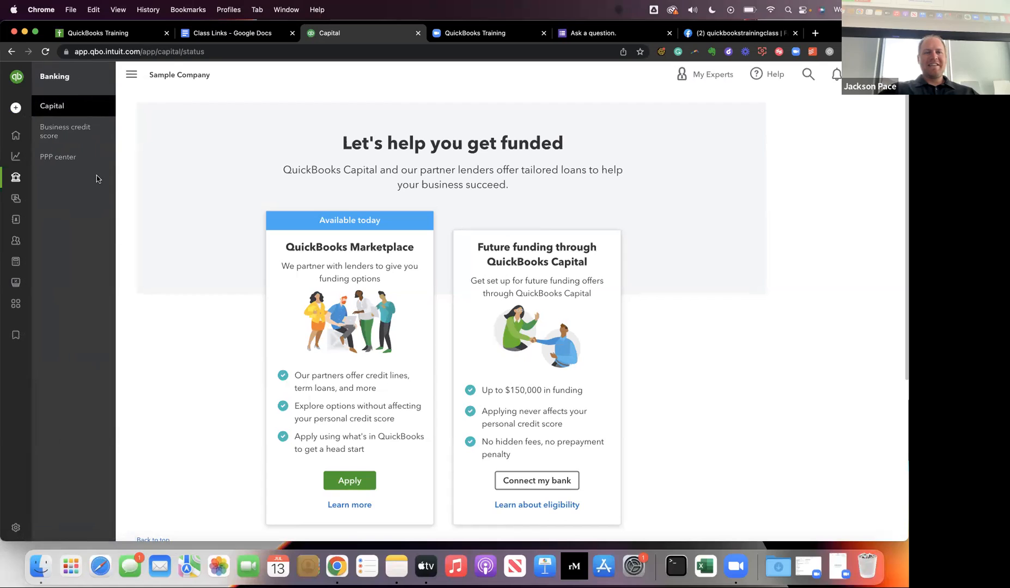
click(21, 144)
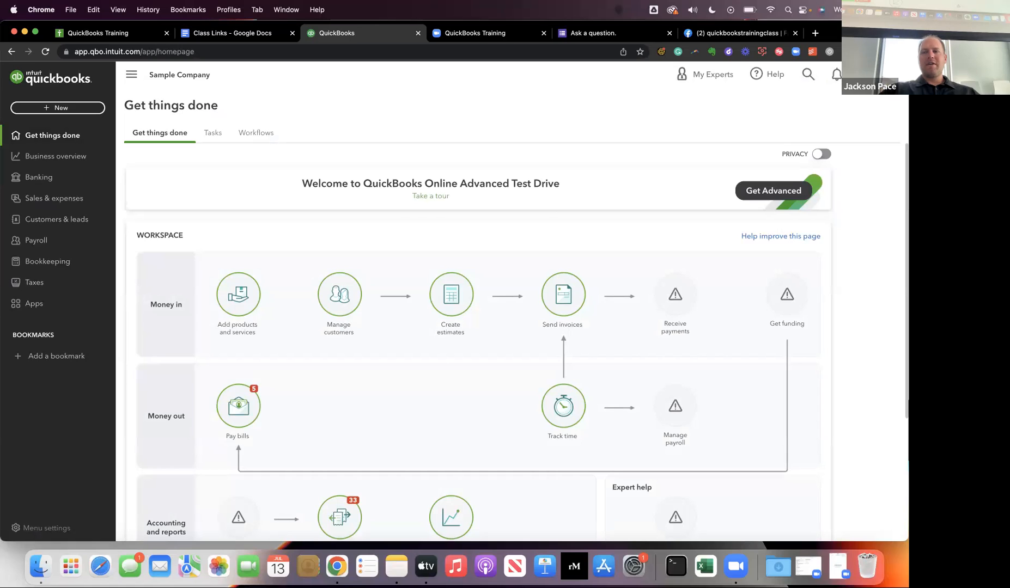
click(865, 74)
click(349, 95)
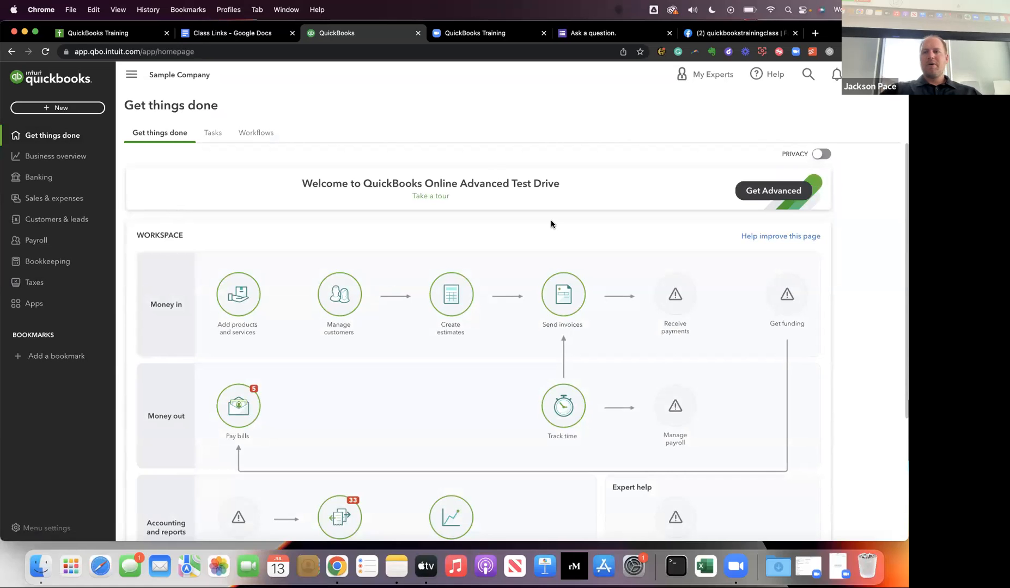
Switch to the presentation and advance it to the "Switch Between Views" slide.
key(ctrl+Right)
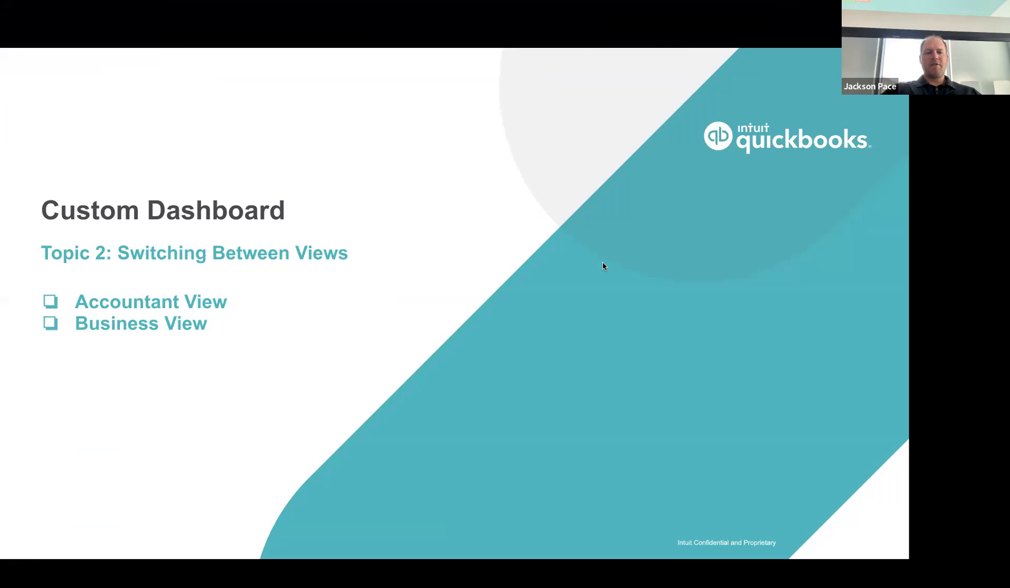
key(Right)
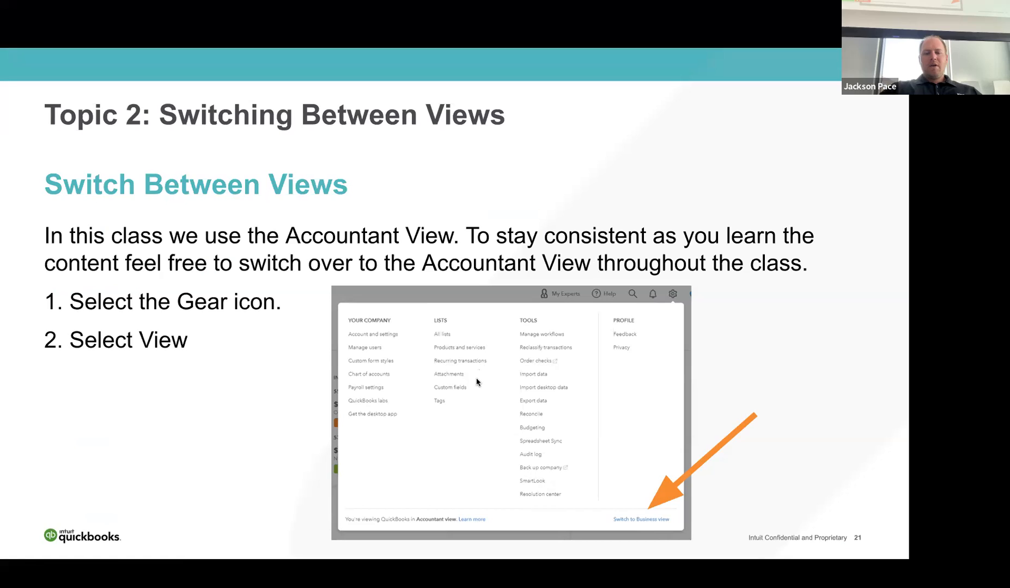
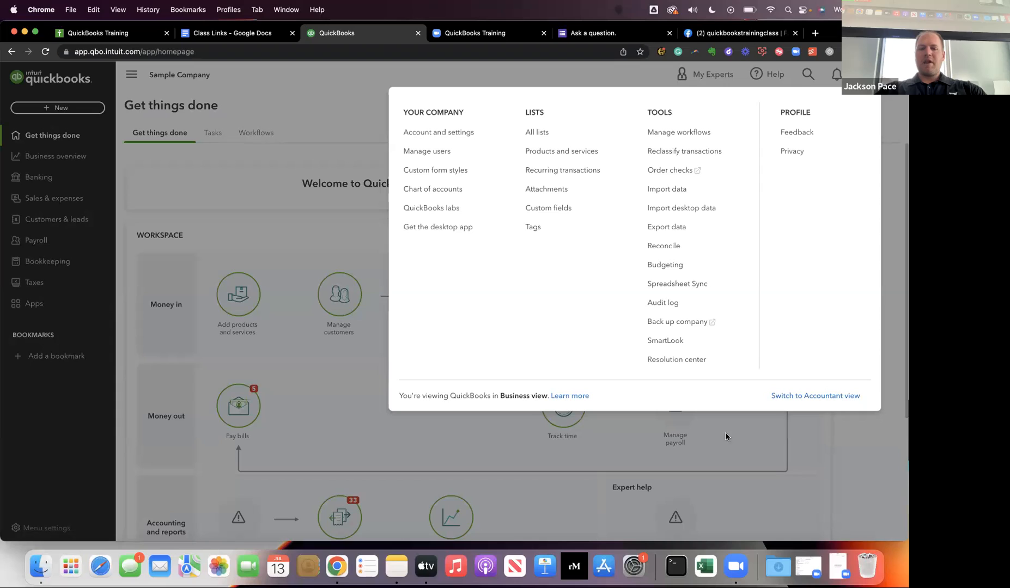
Switch the sample company back to Accountant view, dismiss the view notice, and open the search with its recent transactions.
click(835, 396)
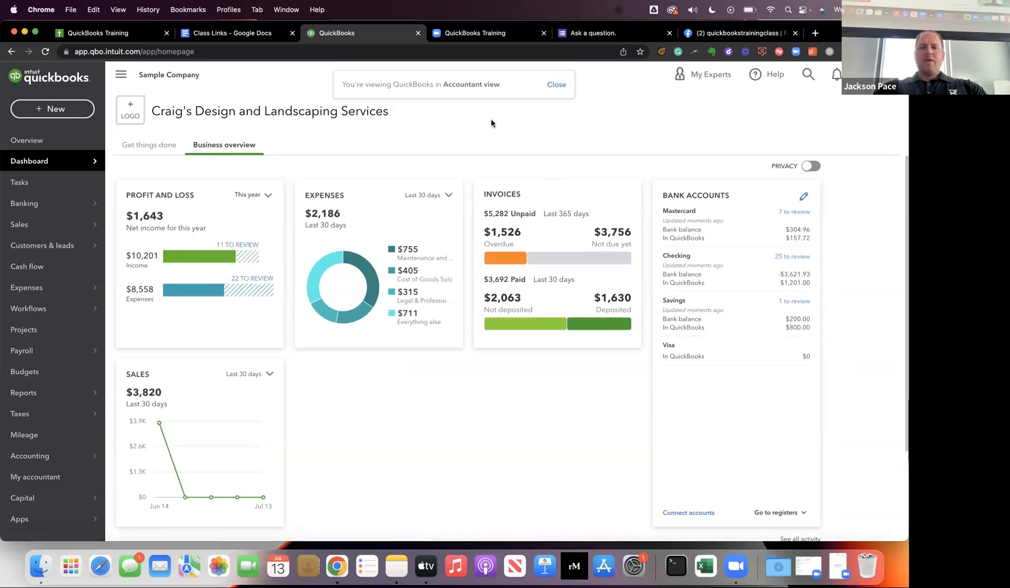
click(808, 76)
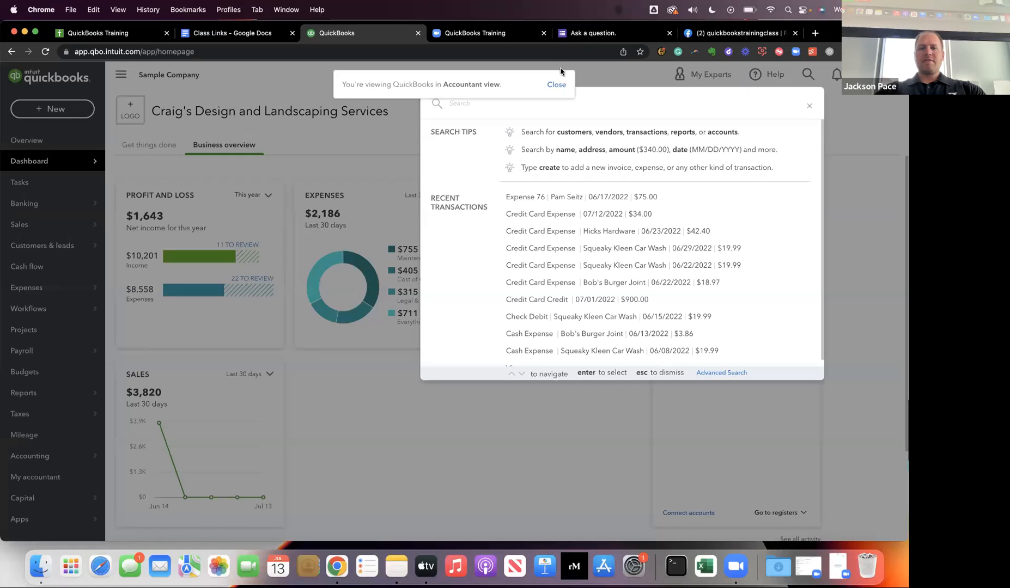
click(556, 85)
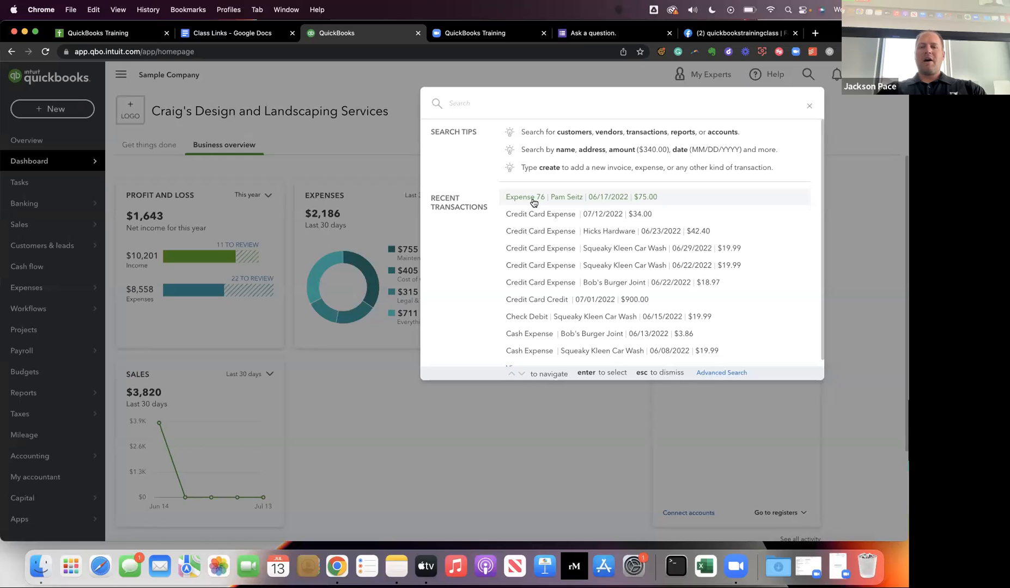
click(855, 167)
click(808, 75)
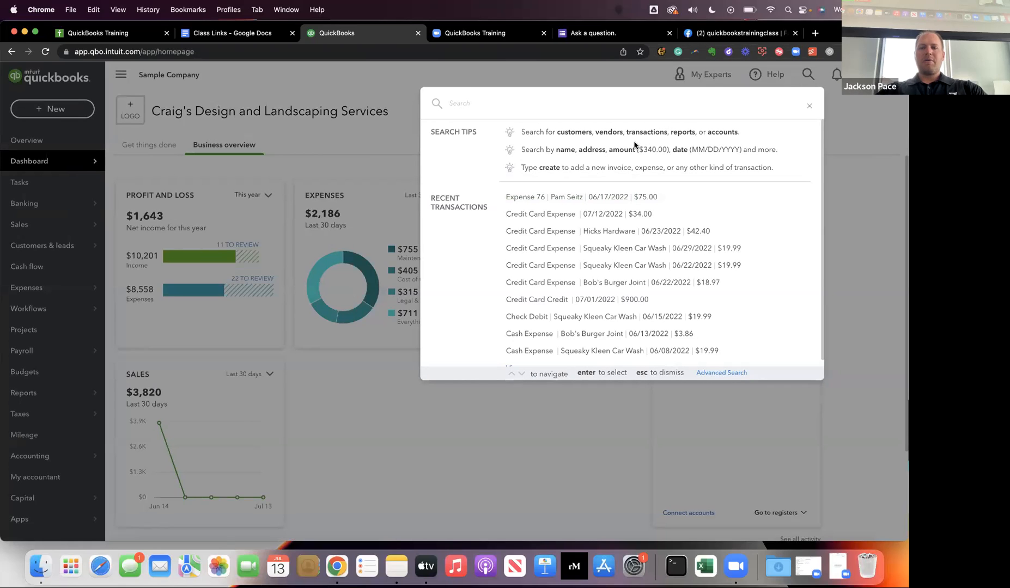
Open Expense 76 from the recent transactions, change its line 1 category to Legal & Professional Fees, and save and close it.
click(548, 199)
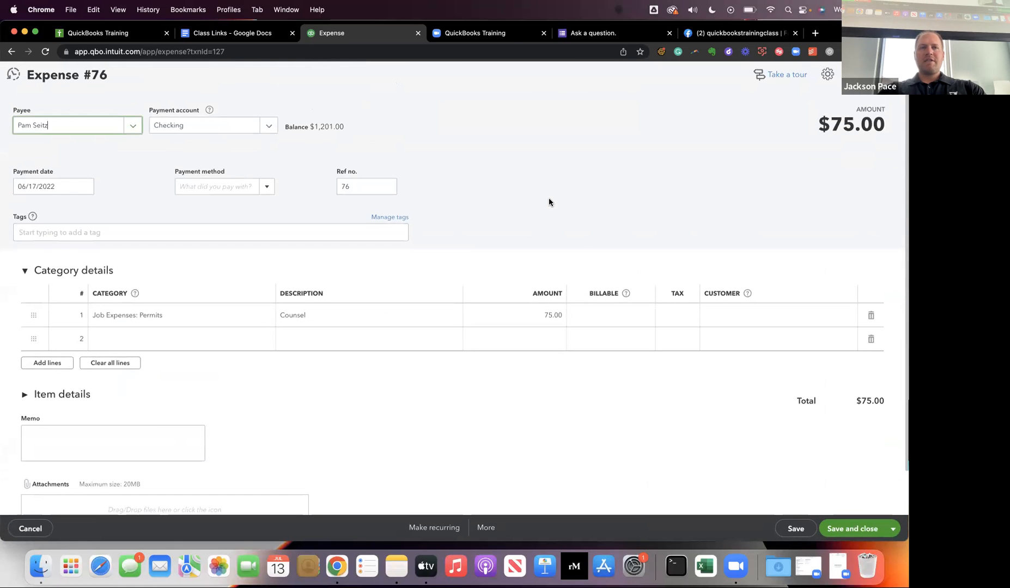
click(170, 319)
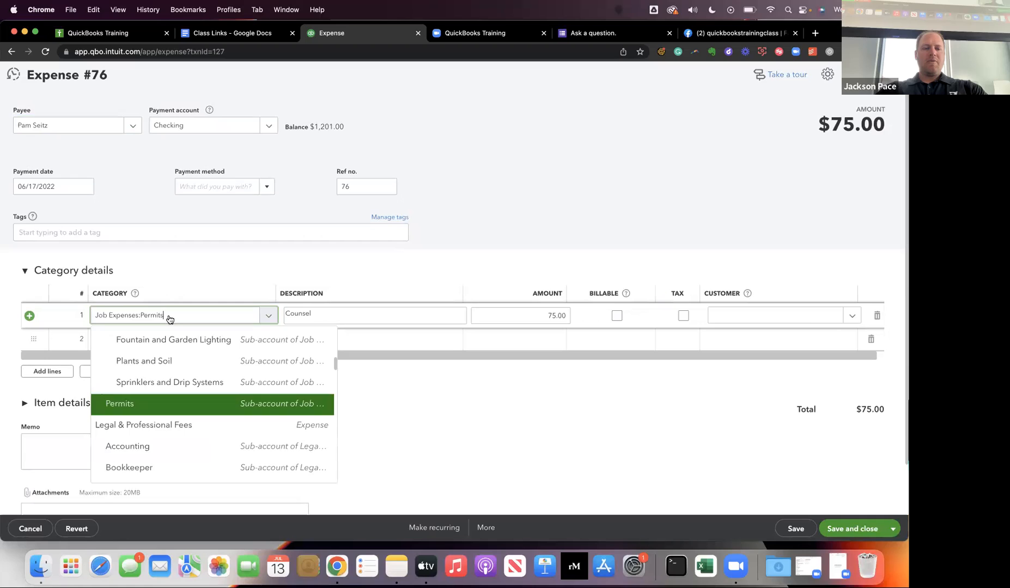
text(lega)
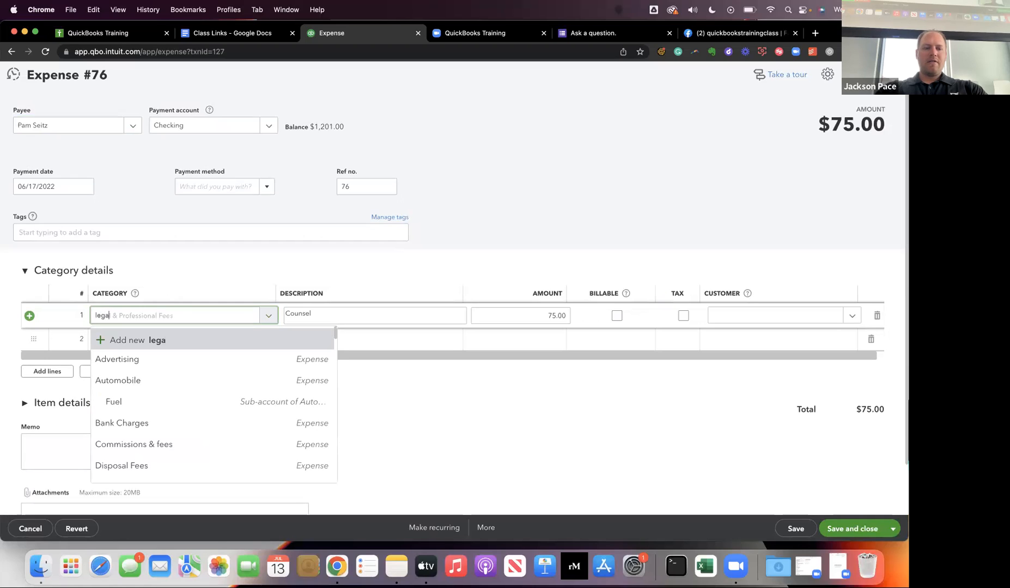
text(l)
key(Tab)
click(274, 414)
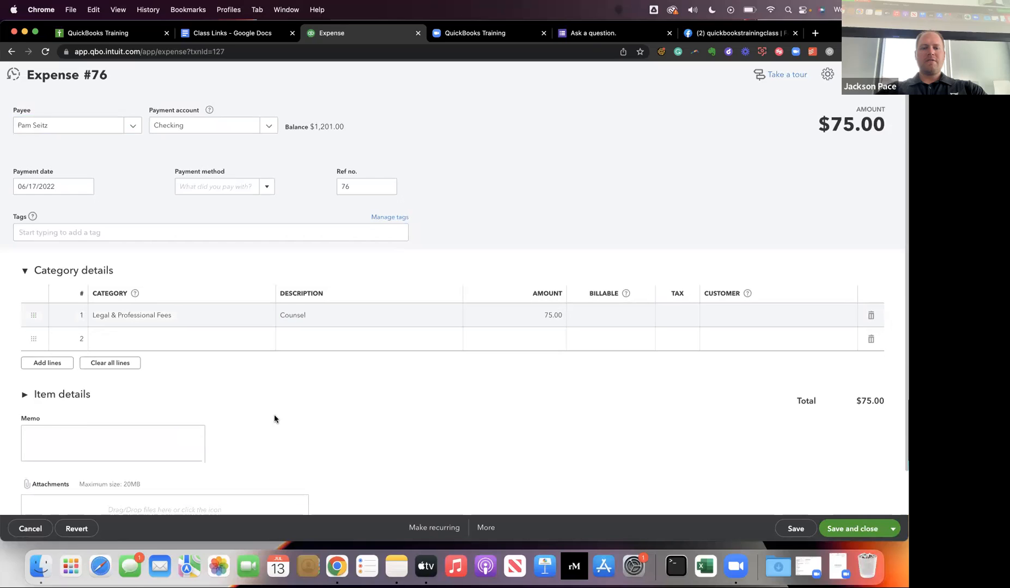
scroll(603, 350, down, 2)
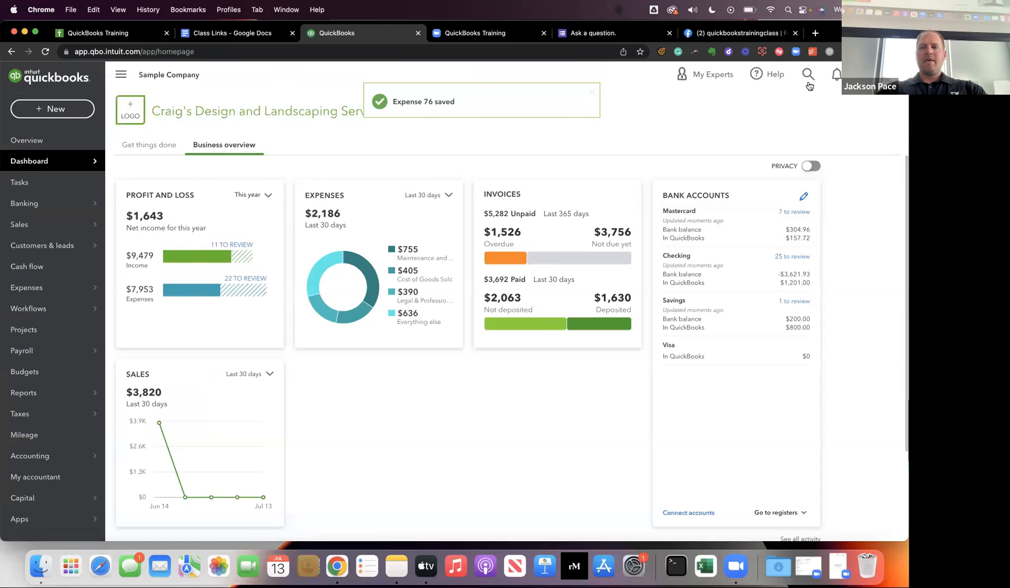
Search the company's transactions for the amount $100.
click(806, 76)
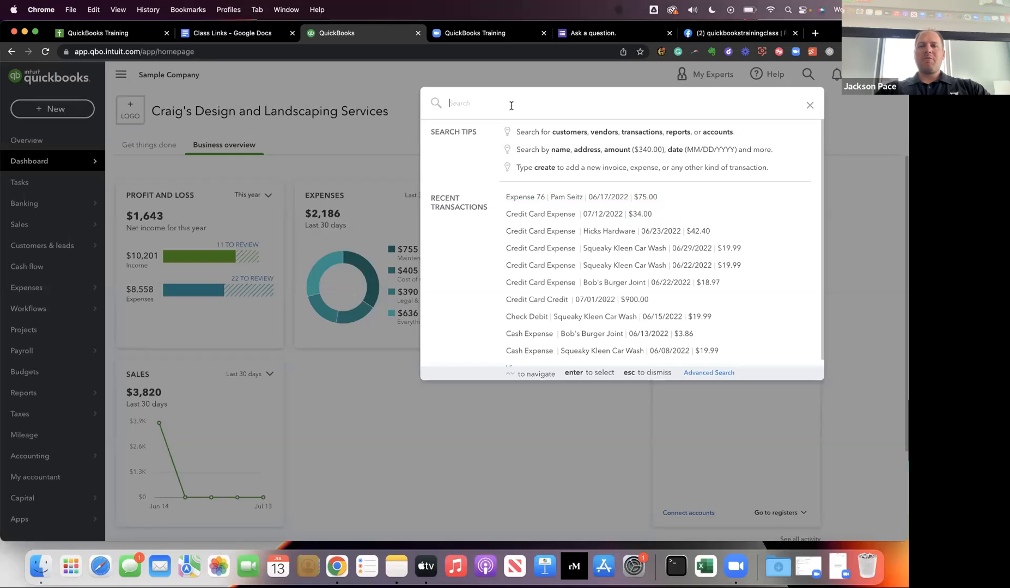
text($)
key(BackSpace)
text($100)
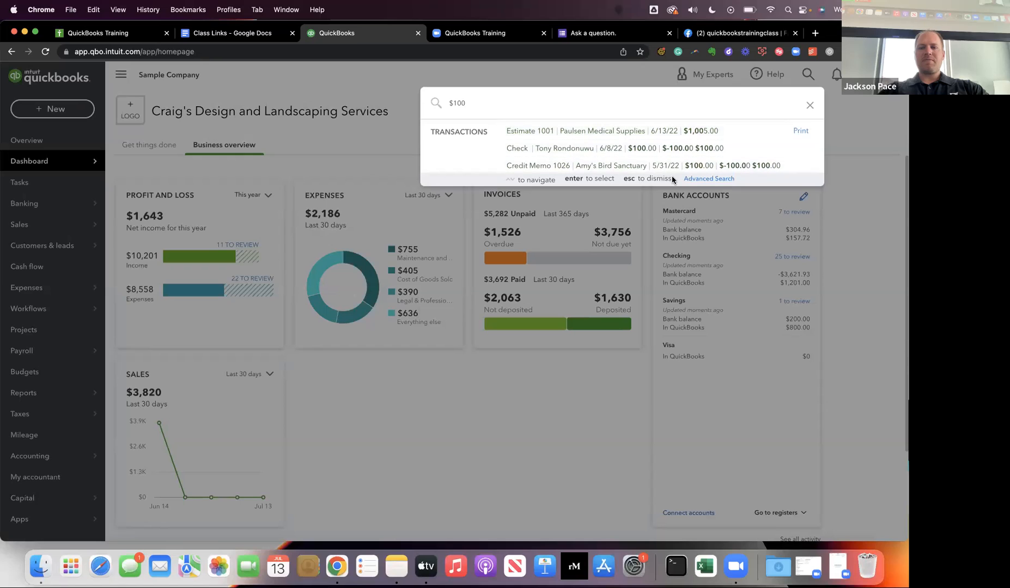
Run an Advanced Search of All Transactions with Amount Greater Than 100.
click(692, 182)
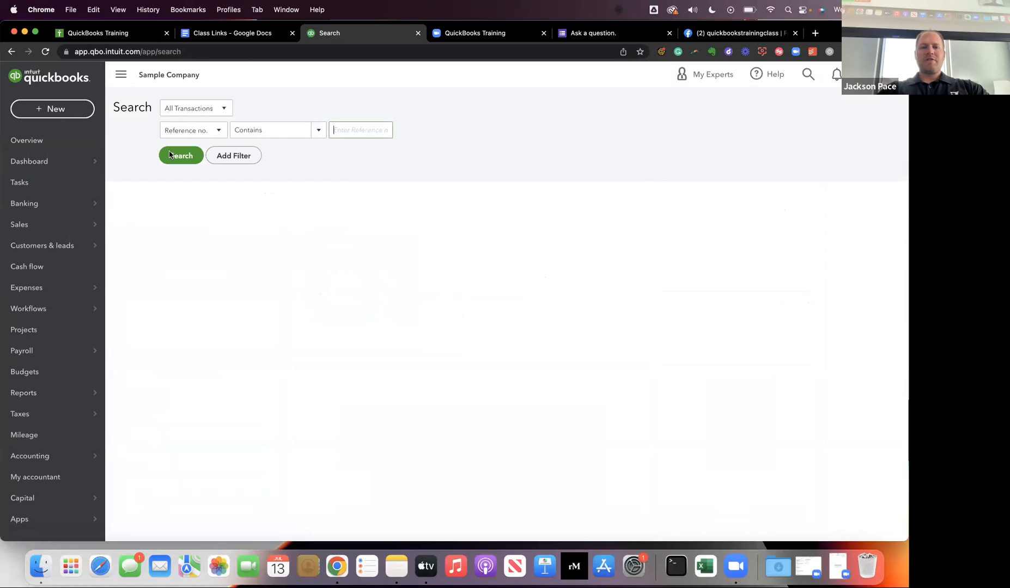
click(214, 136)
click(210, 144)
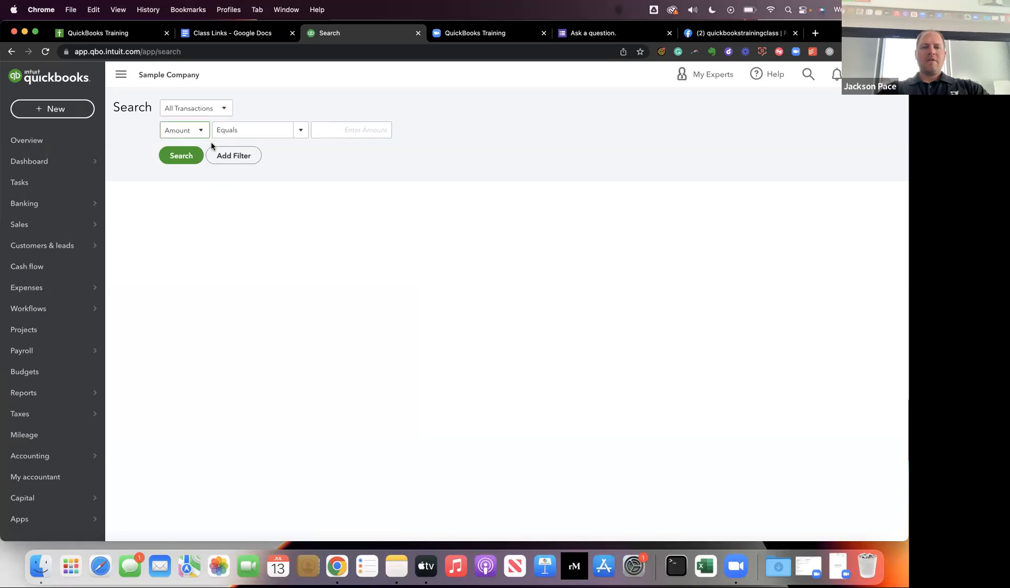
click(295, 134)
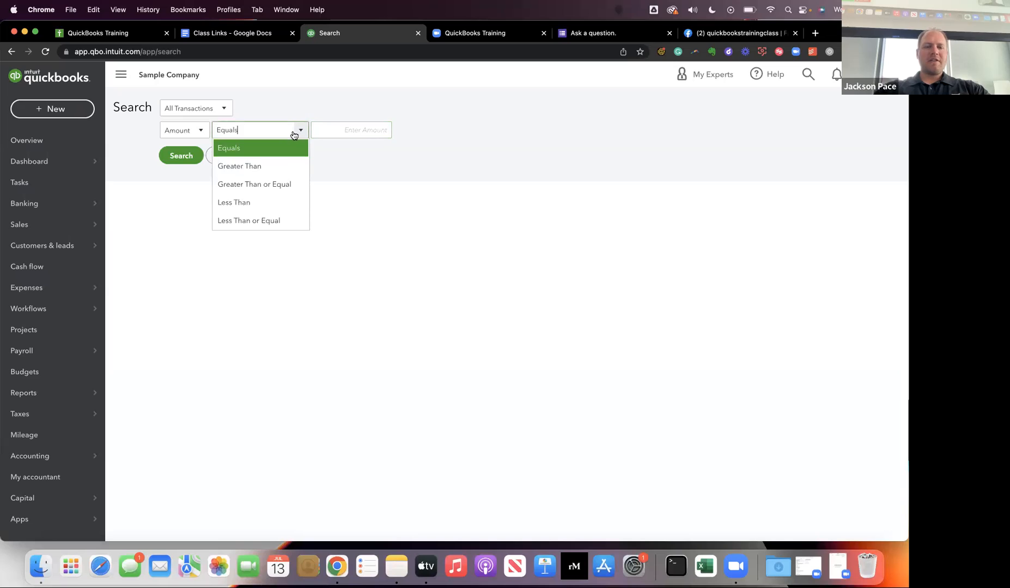
click(277, 174)
click(348, 130)
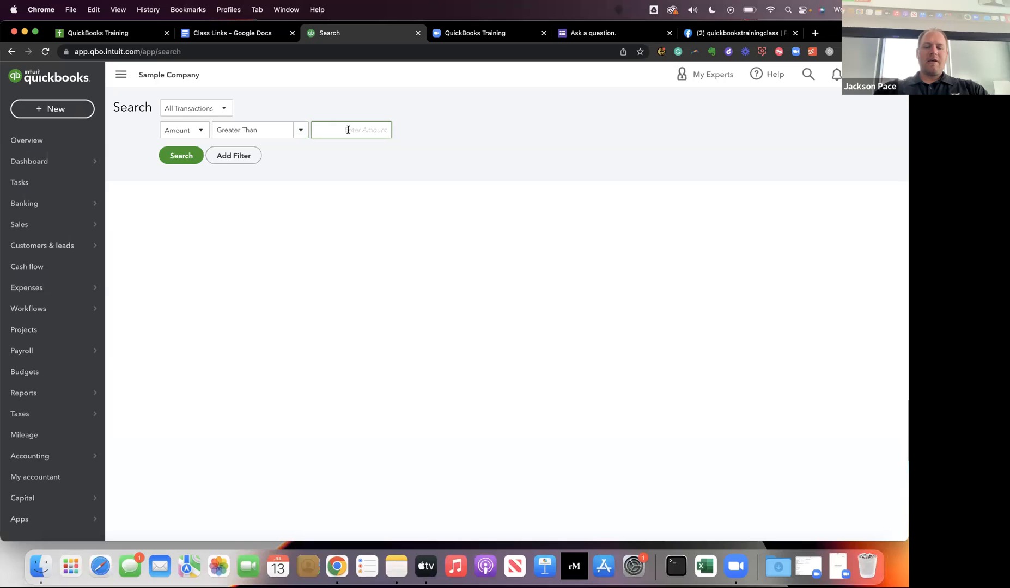
text(100)
click(311, 178)
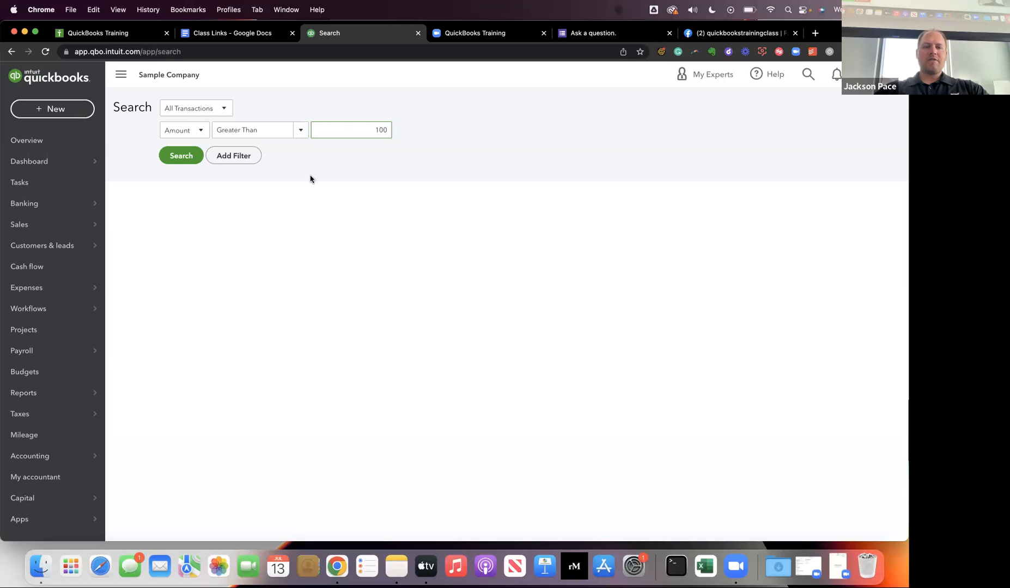
click(193, 156)
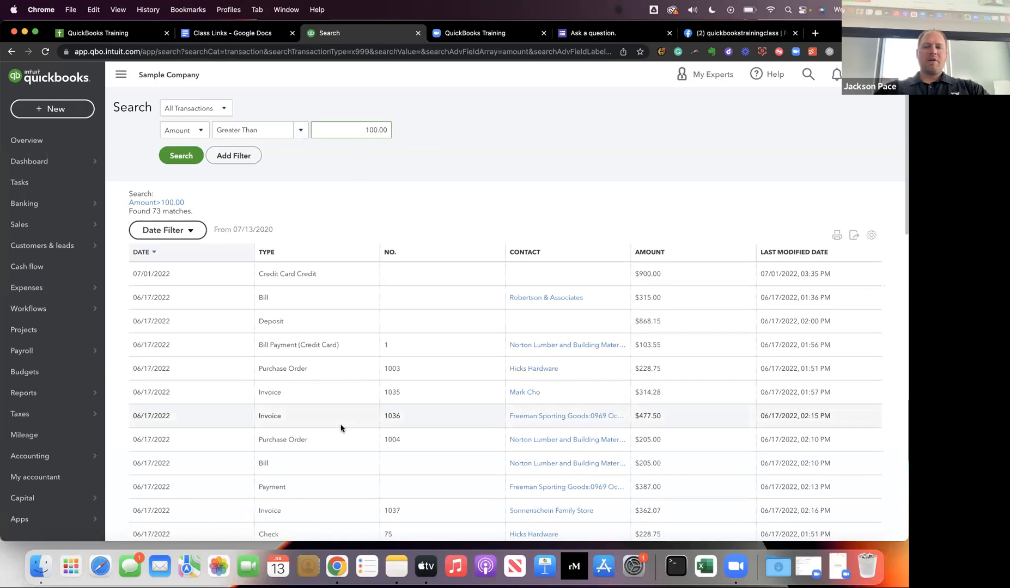
Rerun the Advanced Search with Amount Greater Than 10,000.
click(300, 130)
click(375, 130)
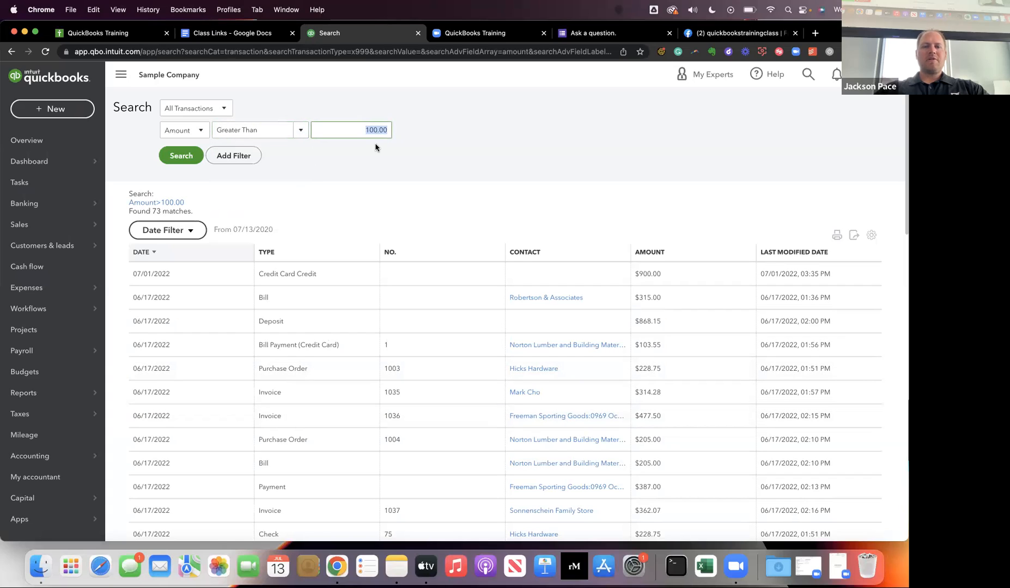
text(10,000)
click(198, 161)
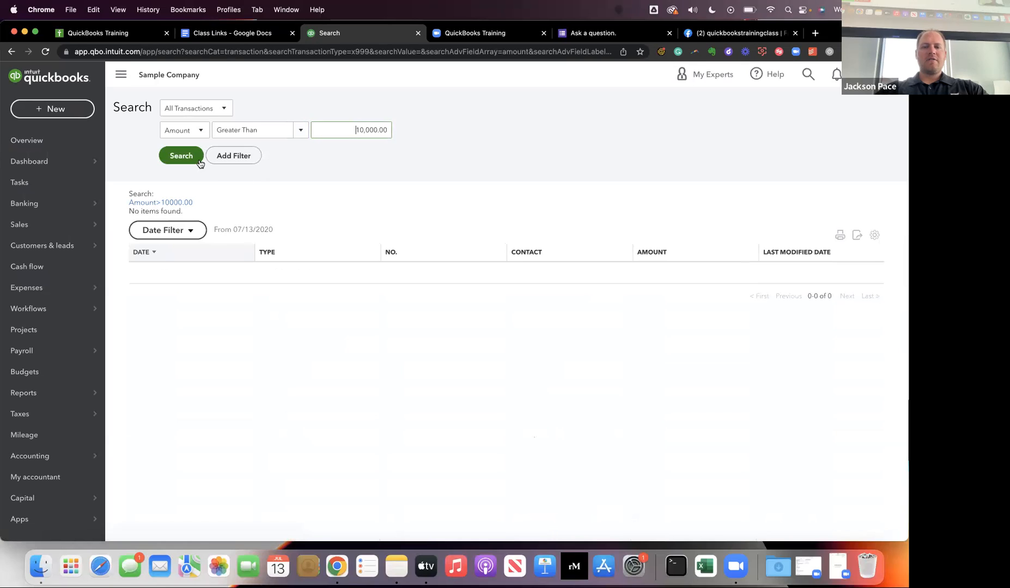
Lower the amount threshold to 1,000 and rerun the Advanced Search.
key(super+a)
text(1,000)
key(Tab)
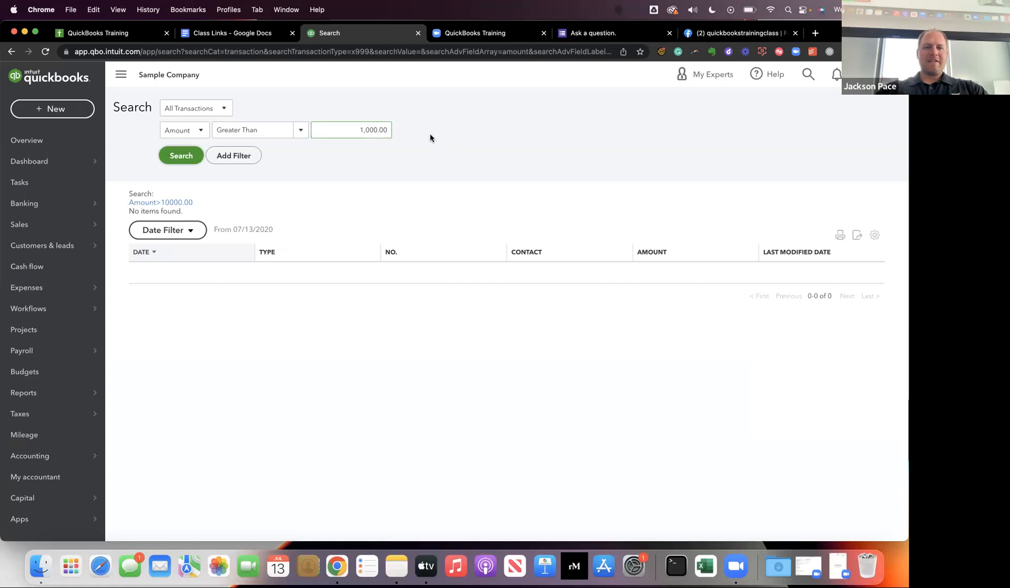
click(164, 160)
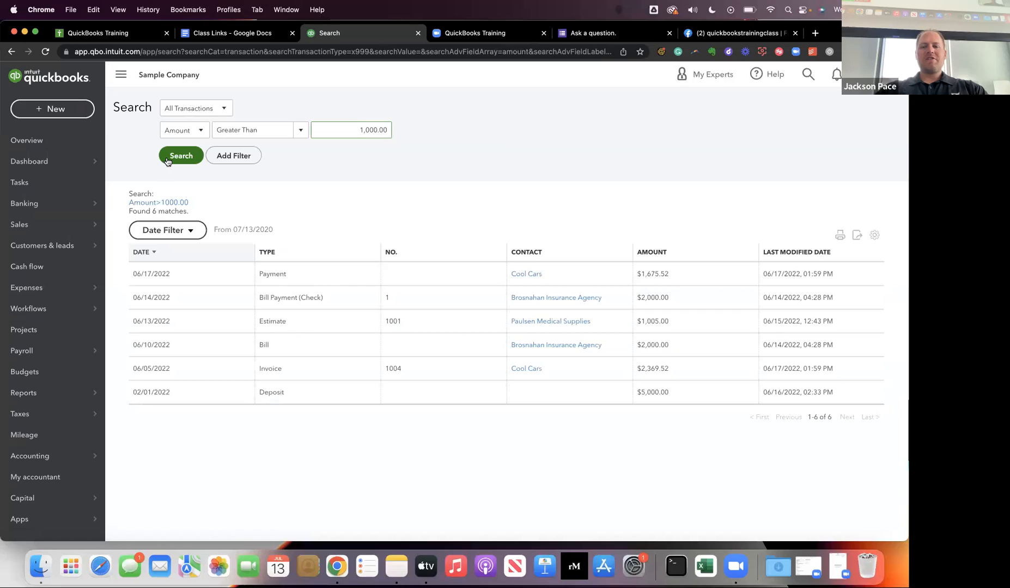
Review the transaction types available in Advanced Search, and set it to search All Transaction Lines by Line Amount.
click(207, 115)
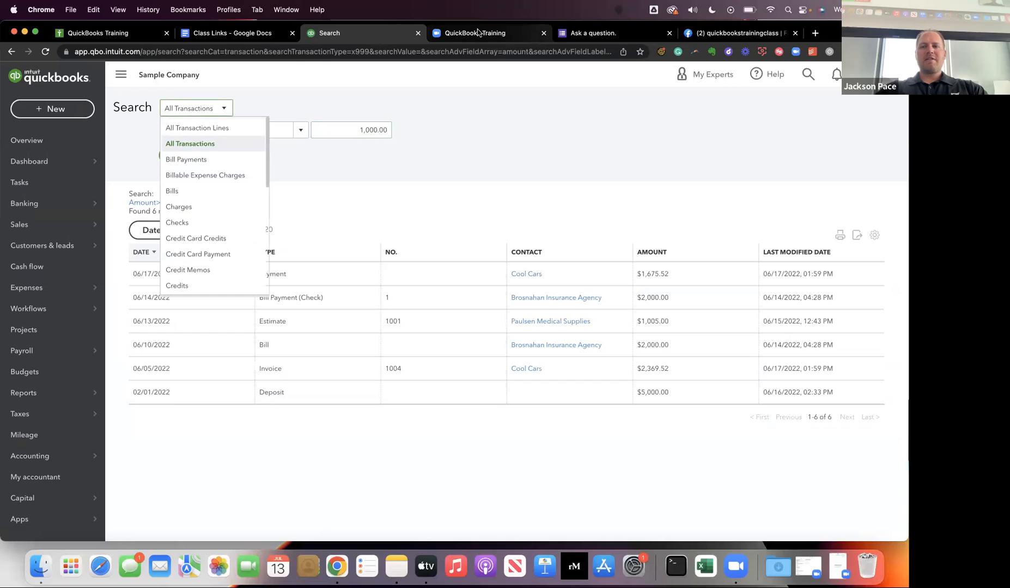
click(808, 74)
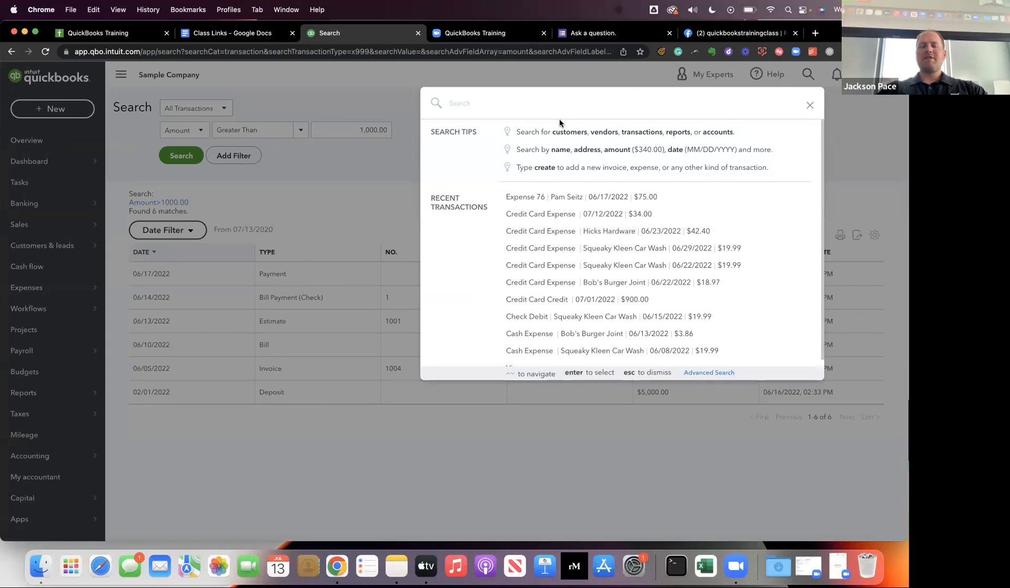
click(704, 373)
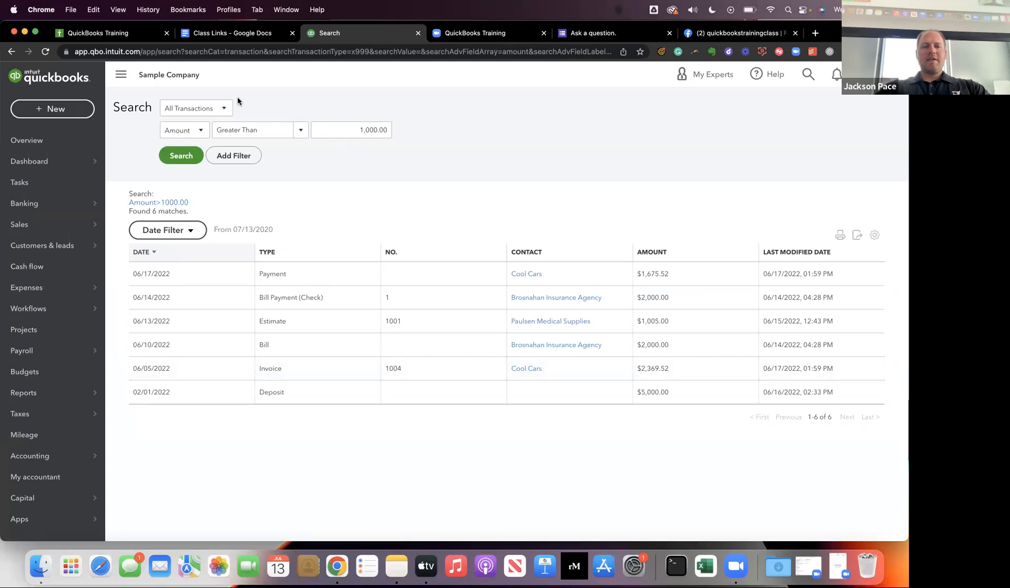
click(189, 108)
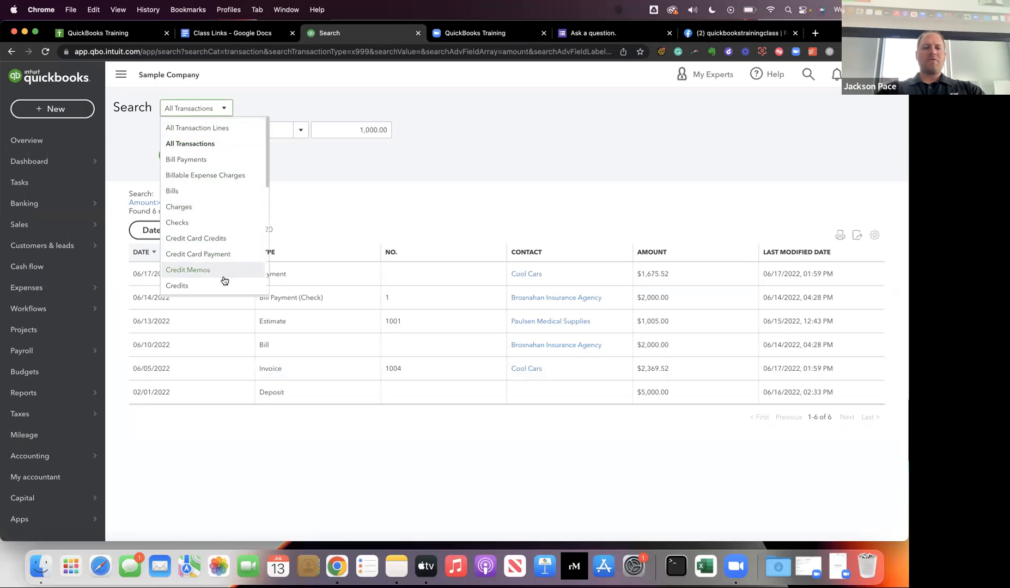
click(224, 128)
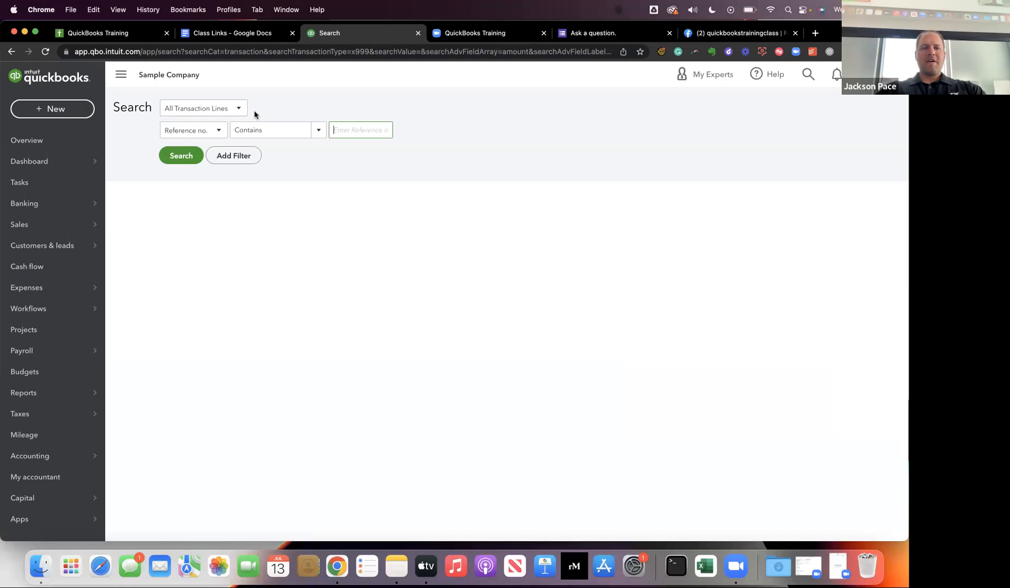
click(220, 131)
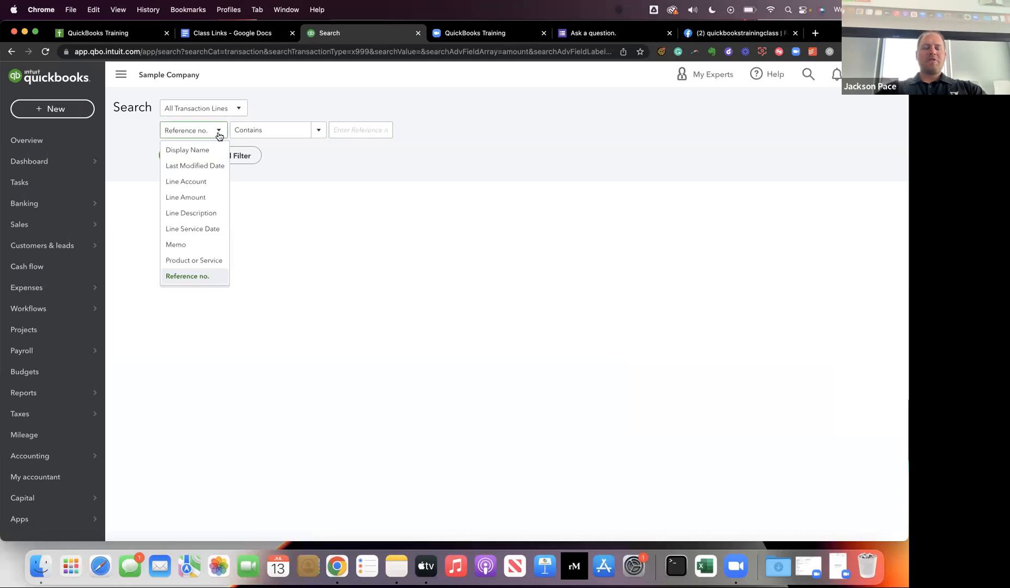
click(205, 197)
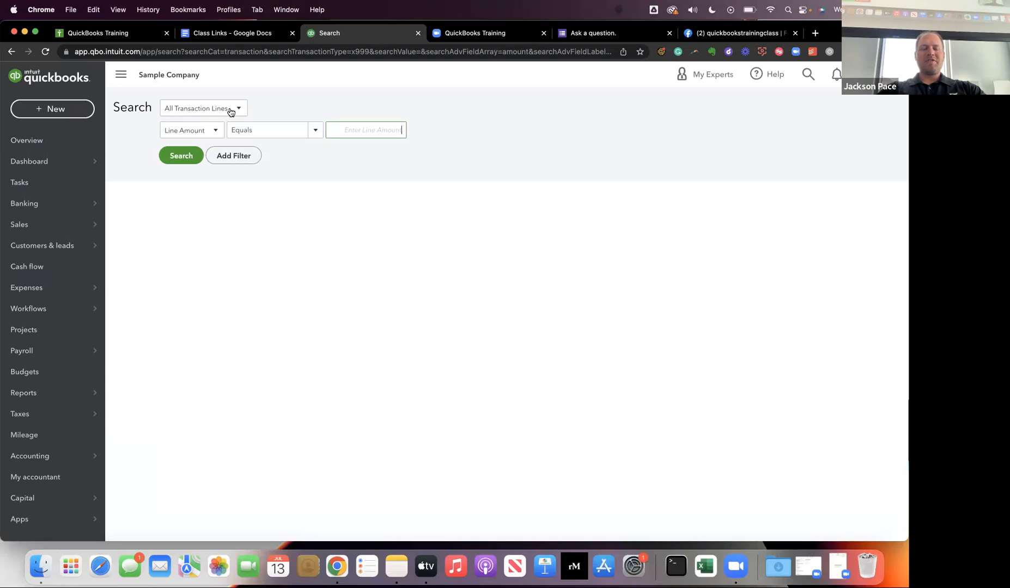
Search All Transaction Lines for Line Amount Equals 500.00, and switch to the presentation.
click(230, 112)
click(231, 112)
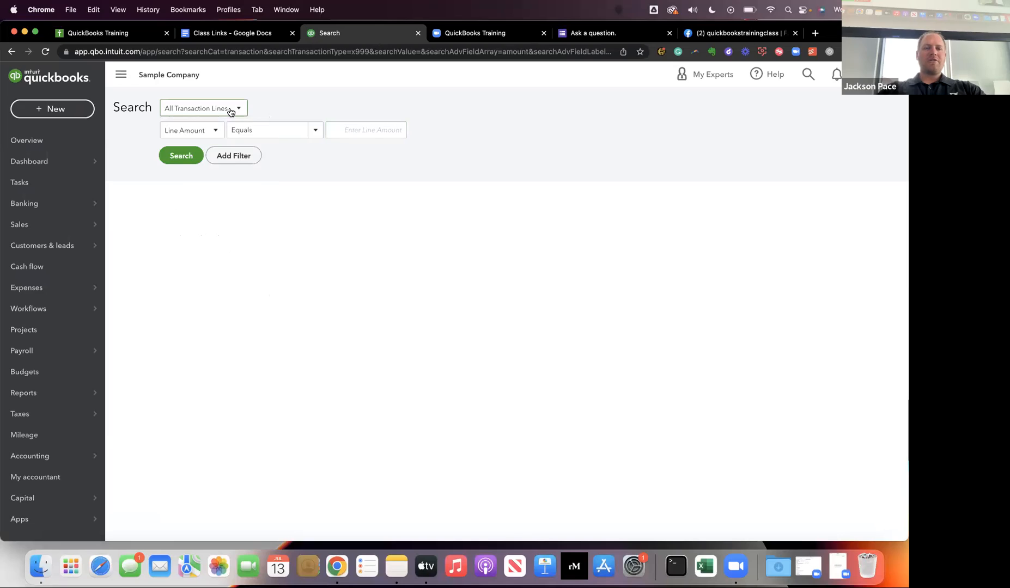
click(204, 131)
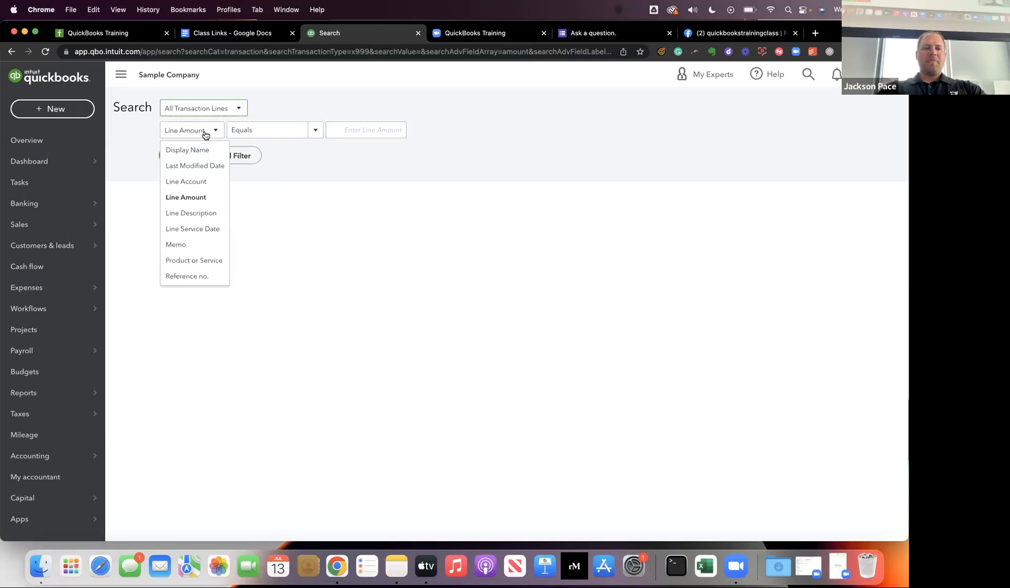
click(209, 202)
click(378, 134)
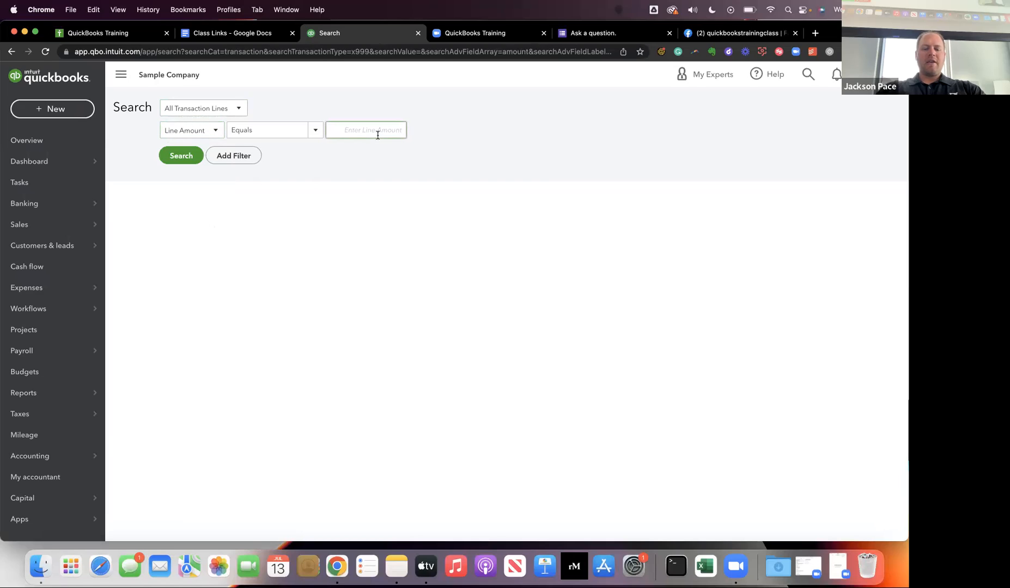
text(500.00)
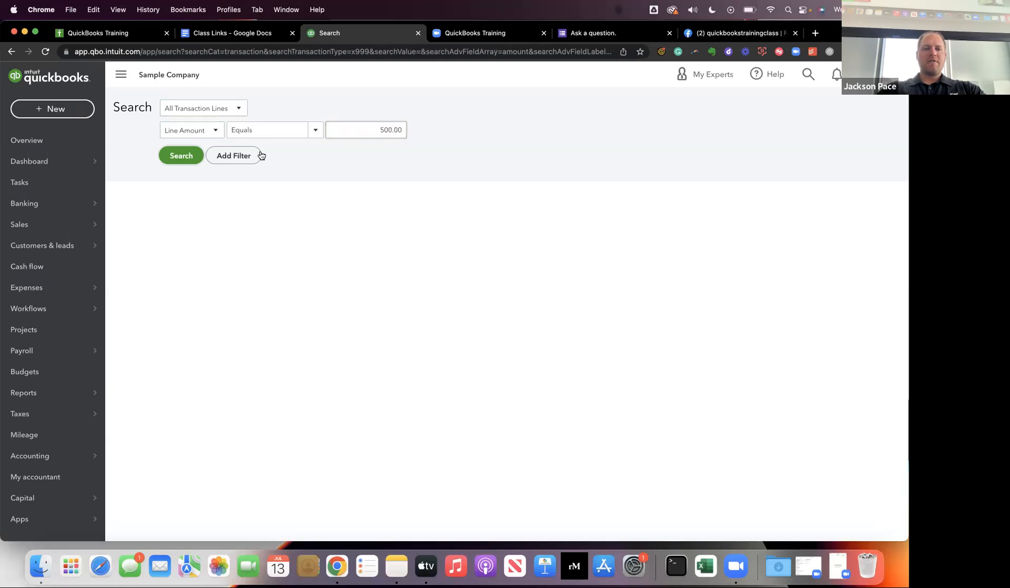
click(183, 157)
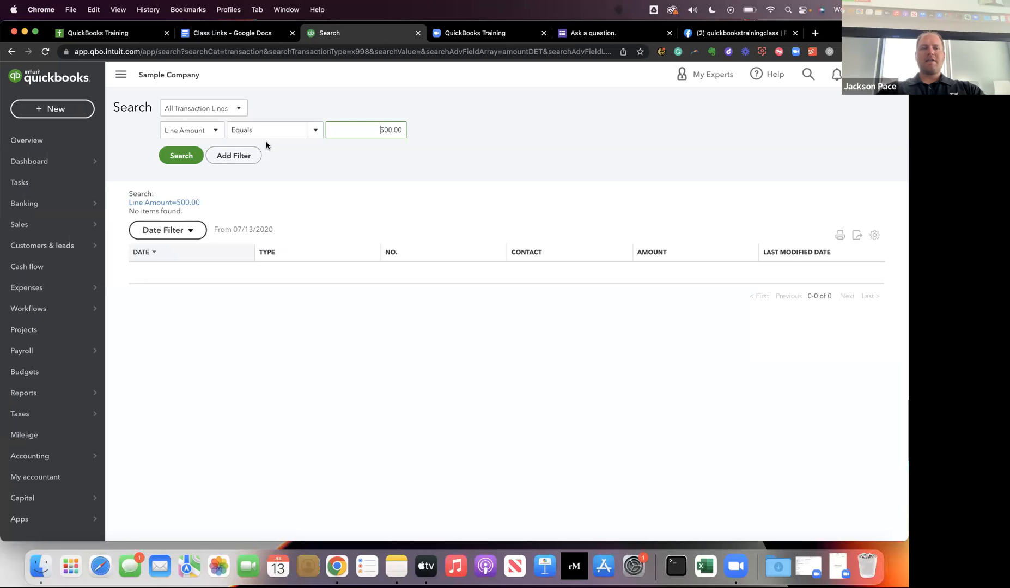
key(ctrl+Right)
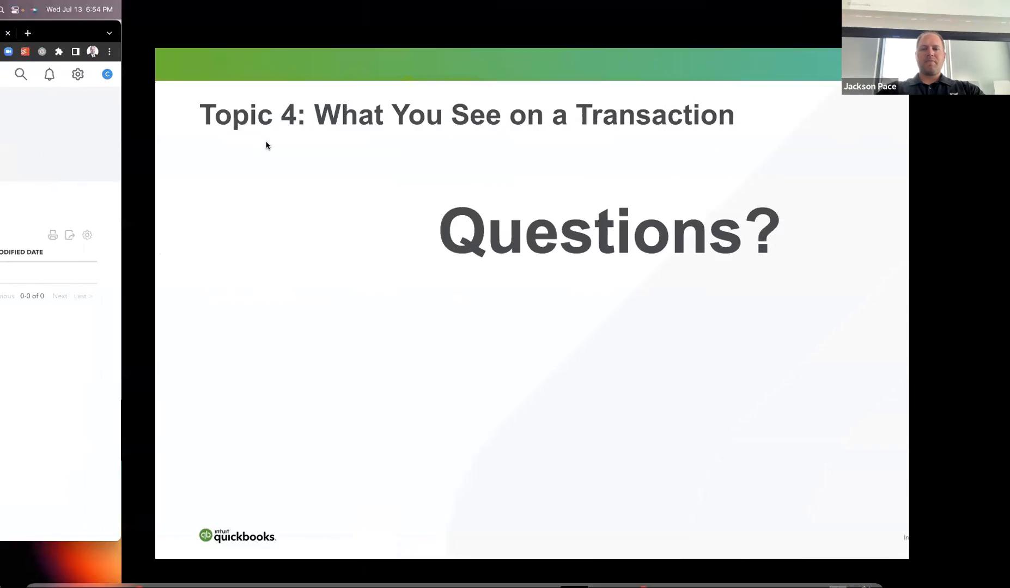